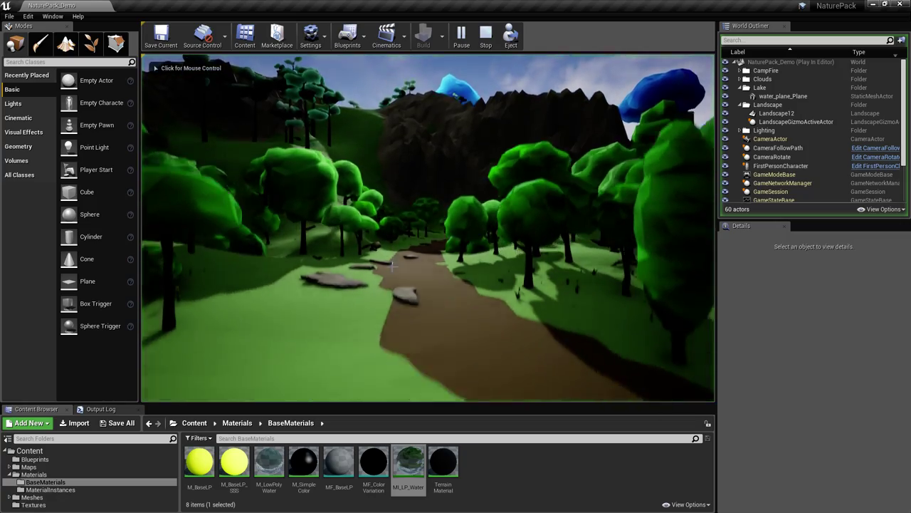
- View the running level full screen, return to the editor, and open the MI_LP_Water material instance
{"action": "key", "text": "F11"}
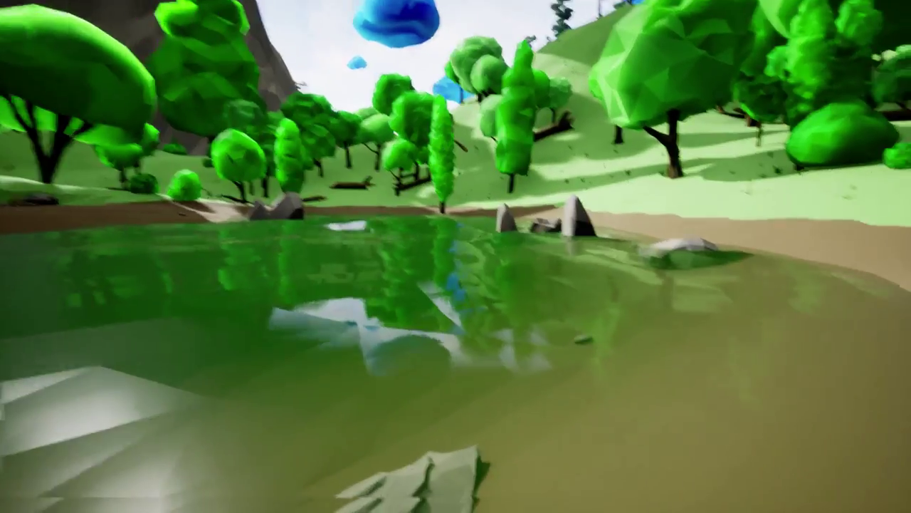
{"action": "key", "text": "F11"}
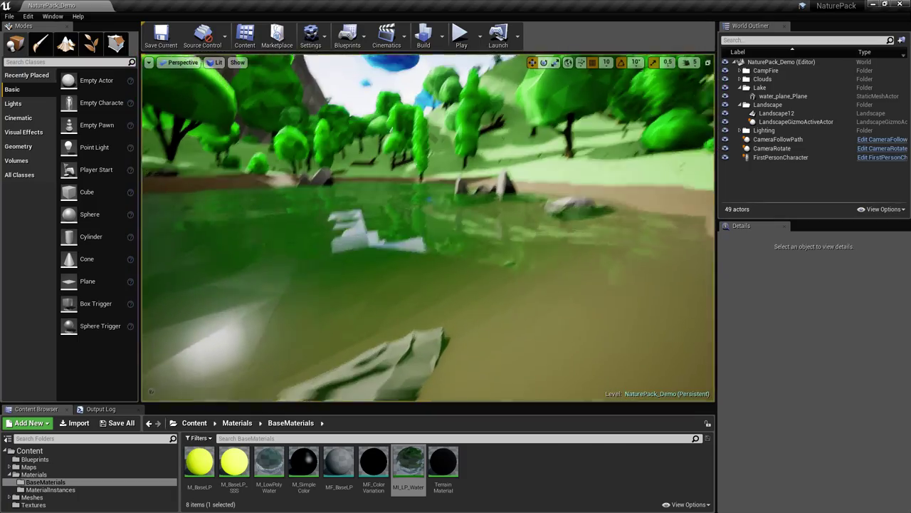
{"action": "double_click", "coordinate": [407, 460]}
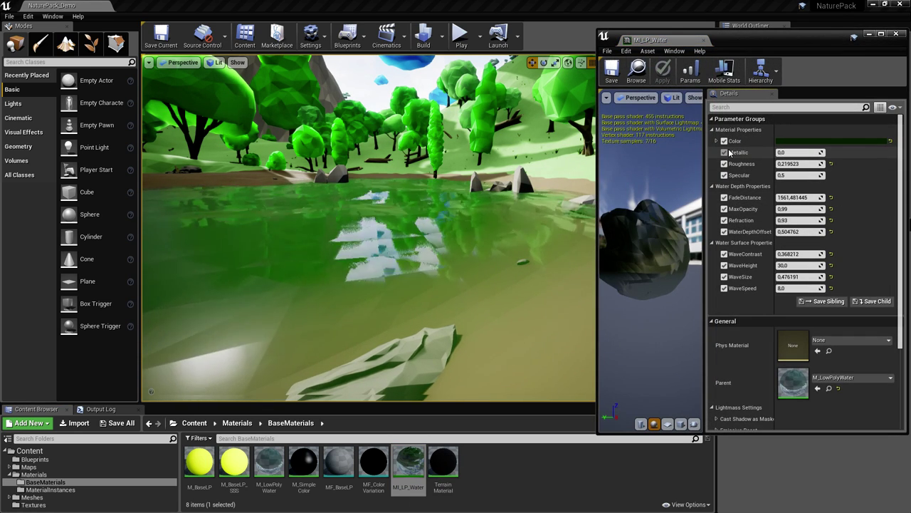
{"action": "key", "text": "s"}
{"action": "right_click_drag", "start_coordinate": [444, 229], "coordinate": [418, 261]}
{"action": "key", "text": "w"}
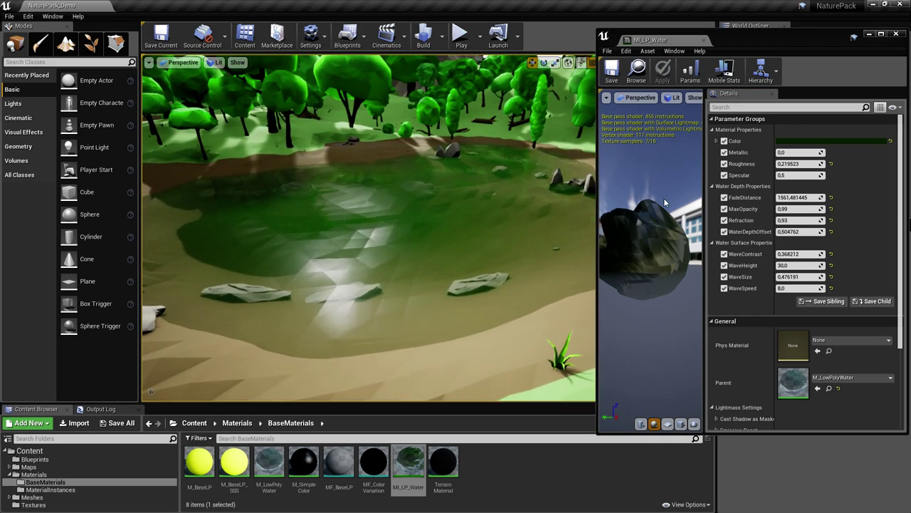
- Try a different Roughness and a FadeDistance of about 1242 on the water material, and undo both changes
{"action": "left_click_drag", "start_coordinate": [798, 163], "coordinate": [754, 163]}
{"action": "key", "text": "ctrl+z"}
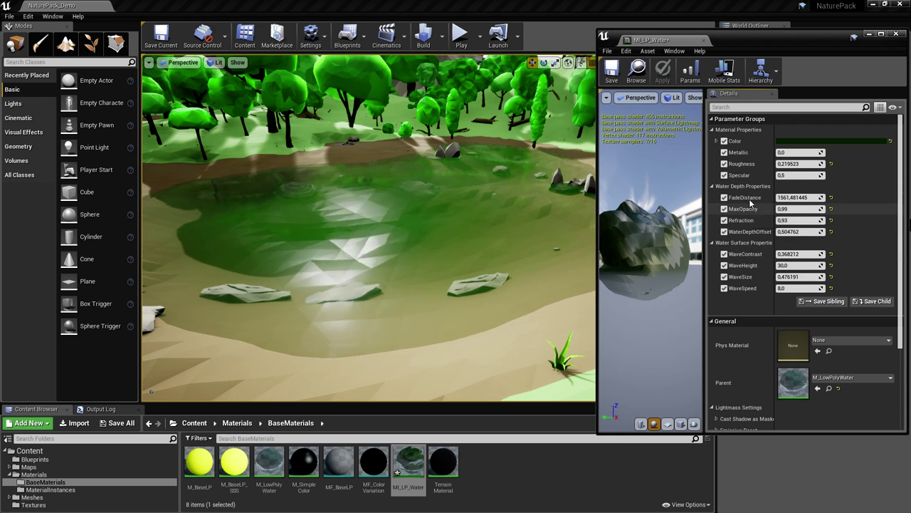
{"action": "mouse_move", "coordinate": [795, 197]}
{"action": "left_mouse_down"}
{"action": "mouse_move", "coordinate": [816, 197]}
{"action": "mouse_move", "coordinate": [761, 197]}
{"action": "mouse_move", "coordinate": [796, 197]}
{"action": "left_mouse_up"}
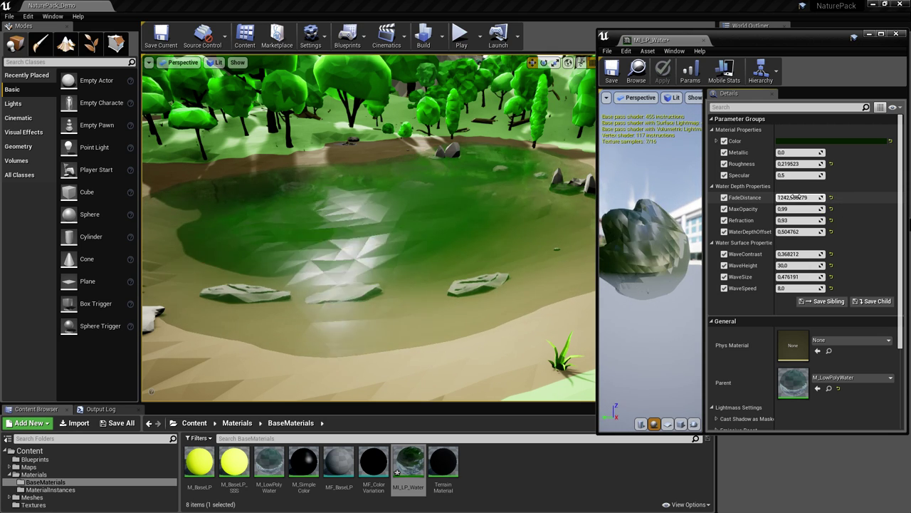
{"action": "key", "text": "ctrl+z"}
- Try different Refraction and WaveHeight values on the water material while viewing the lake, and undo the changes
{"action": "left_click_drag", "start_coordinate": [786, 221], "coordinate": [793, 221]}
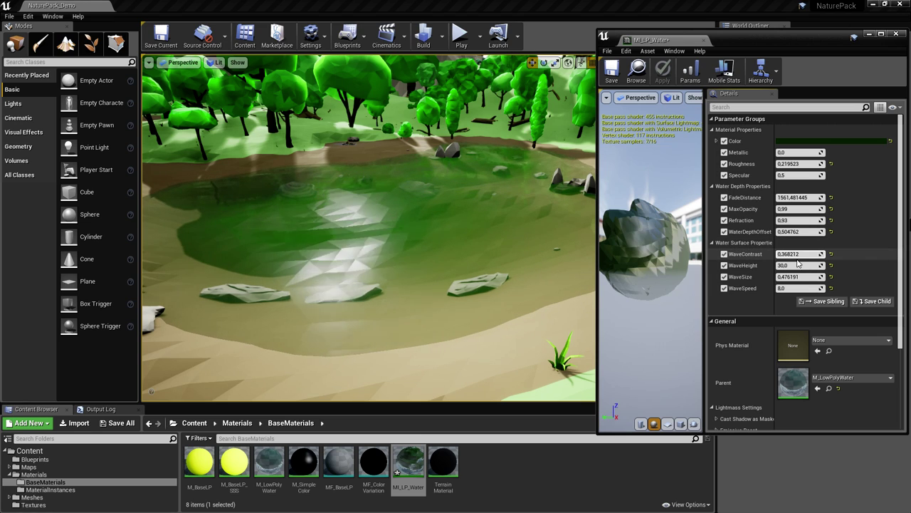
{"action": "right_click_drag", "start_coordinate": [456, 231], "coordinate": [455, 232]}
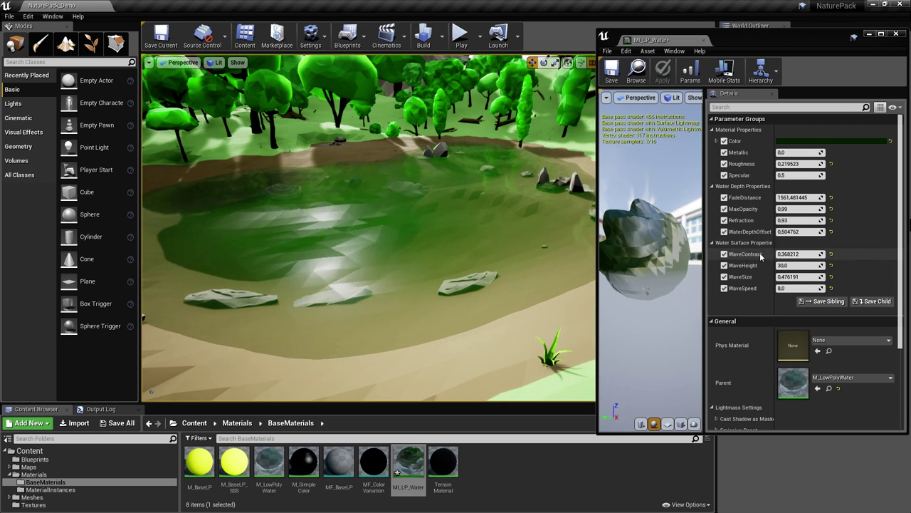
{"action": "left_click_drag", "start_coordinate": [790, 265], "coordinate": [846, 265]}
{"action": "right_click_drag", "start_coordinate": [515, 234], "coordinate": [530, 219]}
{"action": "key", "text": "a"}
{"action": "mouse_move", "coordinate": [442, 223]}
{"action": "right_mouse_down"}
{"action": "mouse_move", "coordinate": [427, 215]}
{"action": "mouse_move", "coordinate": [440, 225]}
{"action": "mouse_move", "coordinate": [436, 239]}
{"action": "right_mouse_up"}
{"action": "key", "text": "d"}
{"action": "key", "text": "s"}
{"action": "key", "text": "ctrl+z"}
- Adjust the water material's WaveSpeed to about 11.79, undoing the last change to it
{"action": "key", "text": "w"}
{"action": "left_click_drag", "start_coordinate": [792, 289], "coordinate": [791, 289]}
{"action": "mouse_move", "coordinate": [512, 233]}
{"action": "right_mouse_down"}
{"action": "mouse_move", "coordinate": [427, 233]}
{"action": "mouse_move", "coordinate": [520, 240]}
{"action": "right_mouse_up"}
{"action": "key", "text": "d"}
{"action": "key", "text": "ctrl+z"}
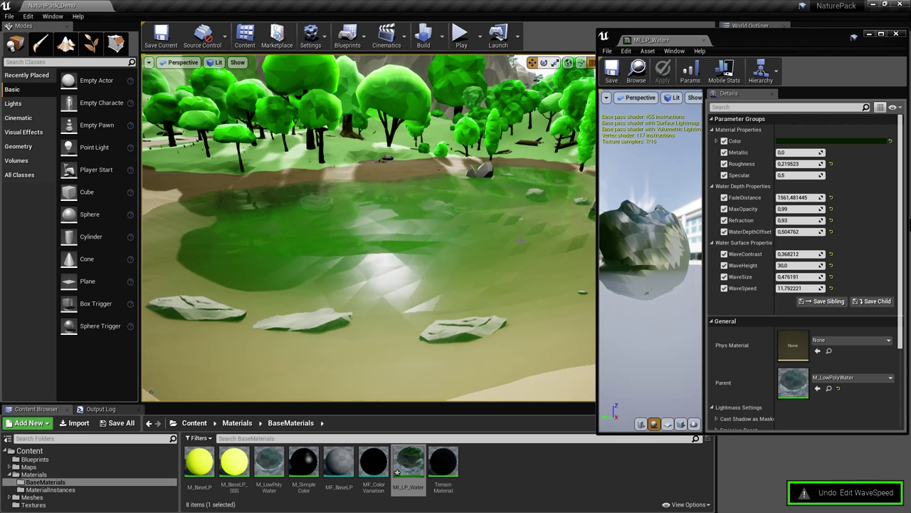
- Close the MI_LP_Water material instance and save the NaturePack_Demo level
{"action": "key", "text": "ctrl+s"}
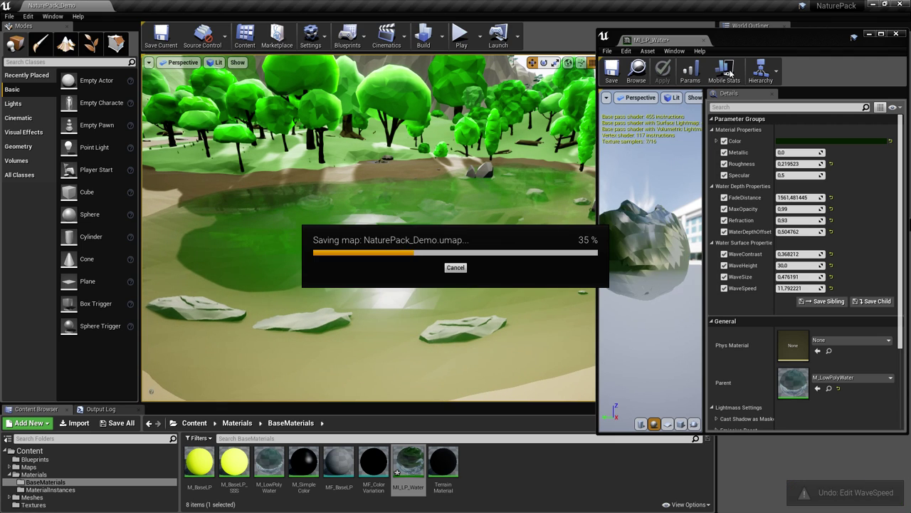
{"action": "left_click", "coordinate": [704, 40]}
{"action": "key", "text": "ctrl+s"}
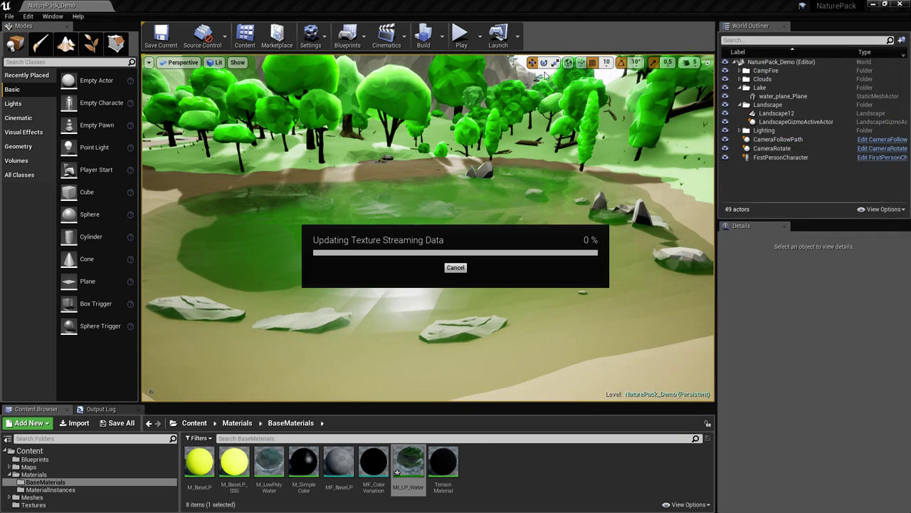
{"action": "right_click_drag", "start_coordinate": [464, 311], "coordinate": [491, 329]}
{"action": "key", "text": "ctrl+s"}
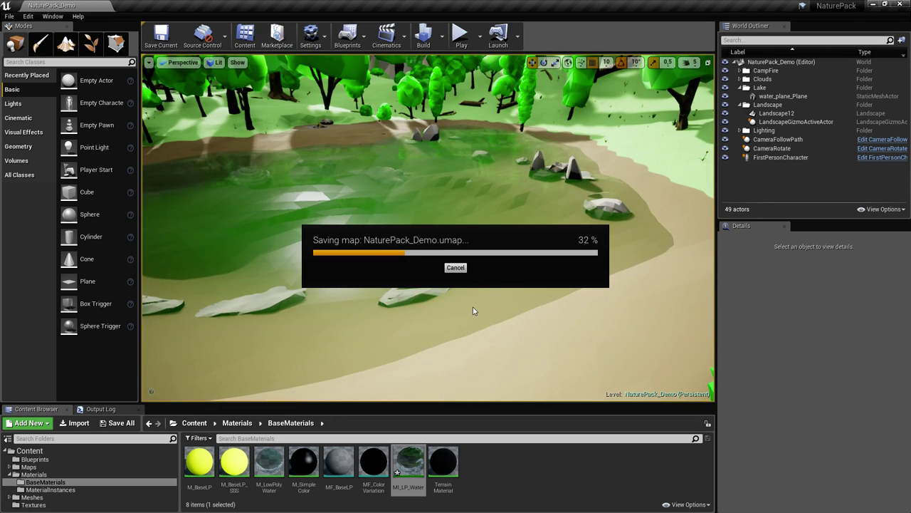
- Select the lake's water plane in the level and open its static mesh for inspection
{"action": "right_click_drag", "start_coordinate": [452, 260], "coordinate": [452, 284]}
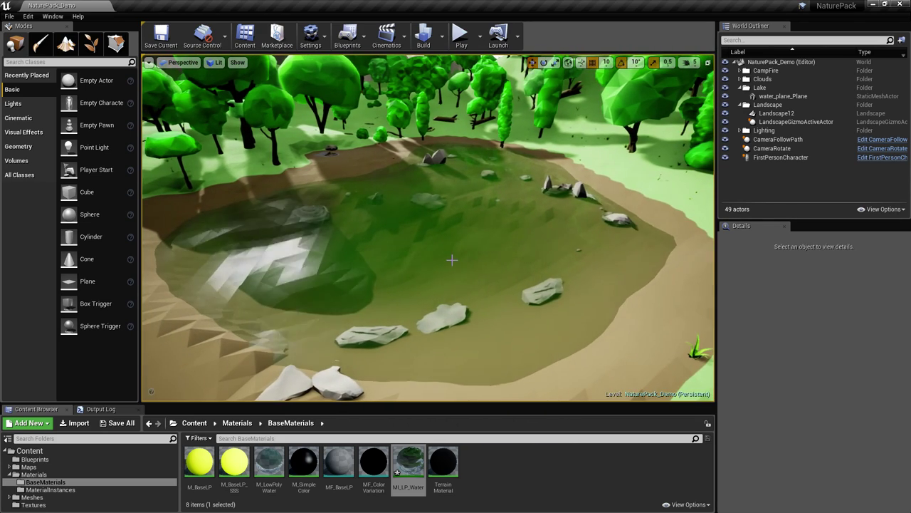
{"action": "left_click", "coordinate": [452, 260]}
{"action": "double_click", "coordinate": [803, 392]}
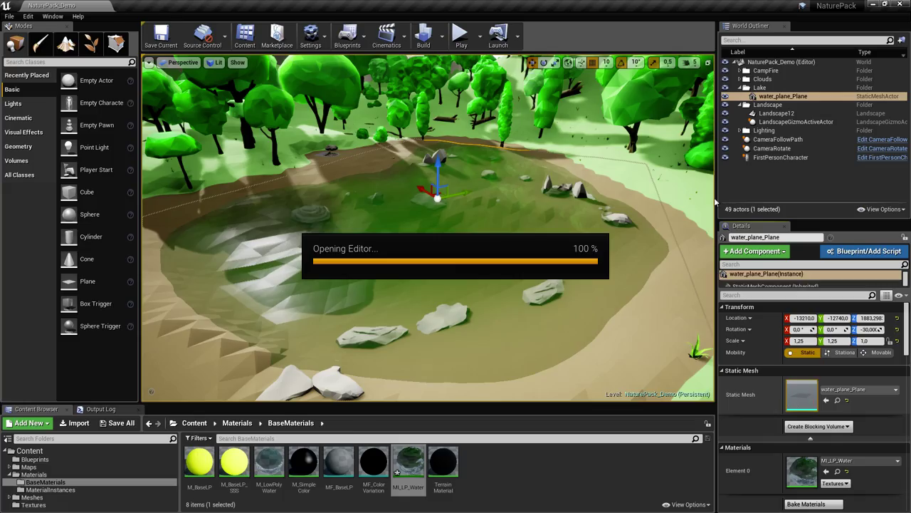
{"action": "right_click_drag", "start_coordinate": [379, 173], "coordinate": [382, 92]}
{"action": "left_click_drag", "start_coordinate": [381, 93], "coordinate": [381, 80]}
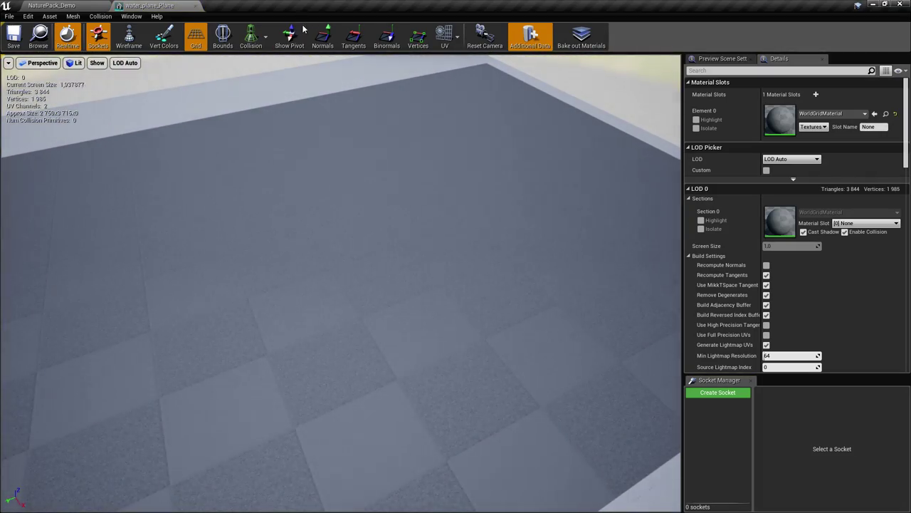
- Show the water plane's collision wireframe, examine how finely the mesh is subdivided, and close the mesh
{"action": "left_click", "coordinate": [250, 37]}
{"action": "left_click", "coordinate": [244, 75]}
{"action": "right_click_drag", "start_coordinate": [306, 164], "coordinate": [392, 167]}
{"action": "left_click_drag", "start_coordinate": [353, 223], "coordinate": [384, 207]}
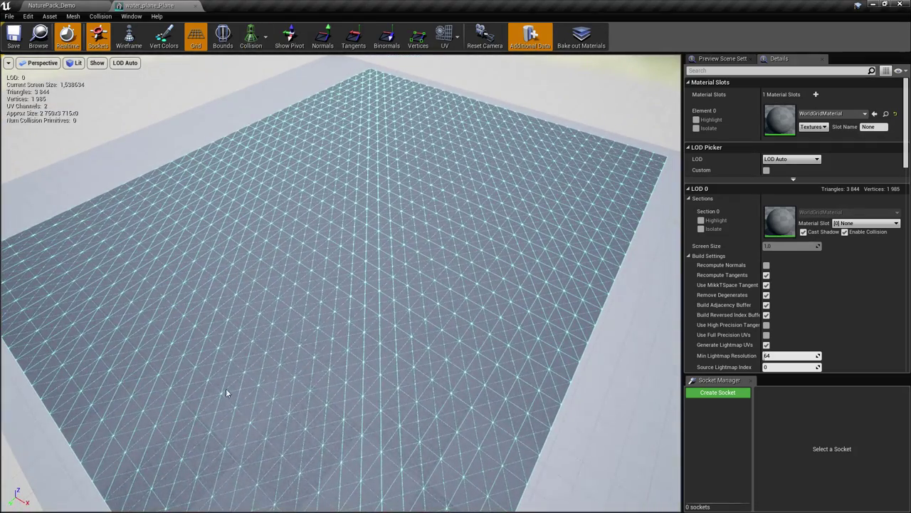
{"action": "left_click_drag", "start_coordinate": [371, 264], "coordinate": [483, 325]}
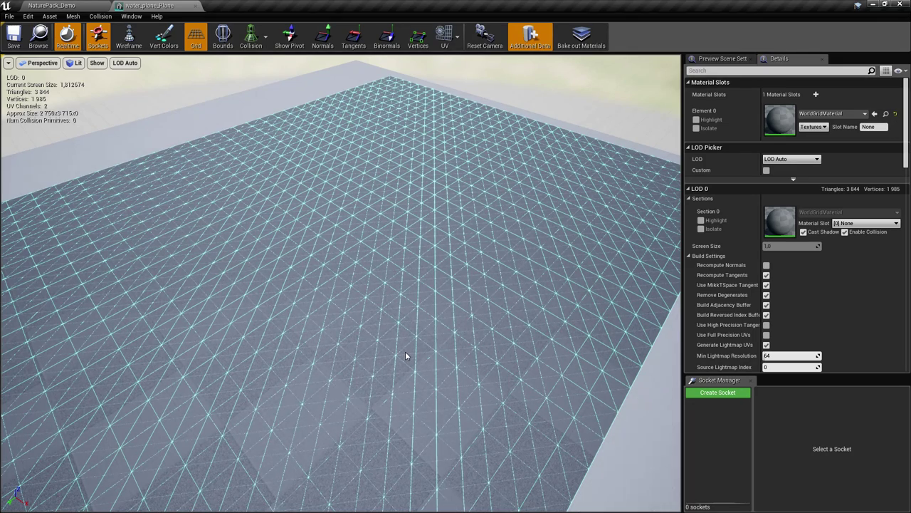
{"action": "left_click", "coordinate": [170, 5]}
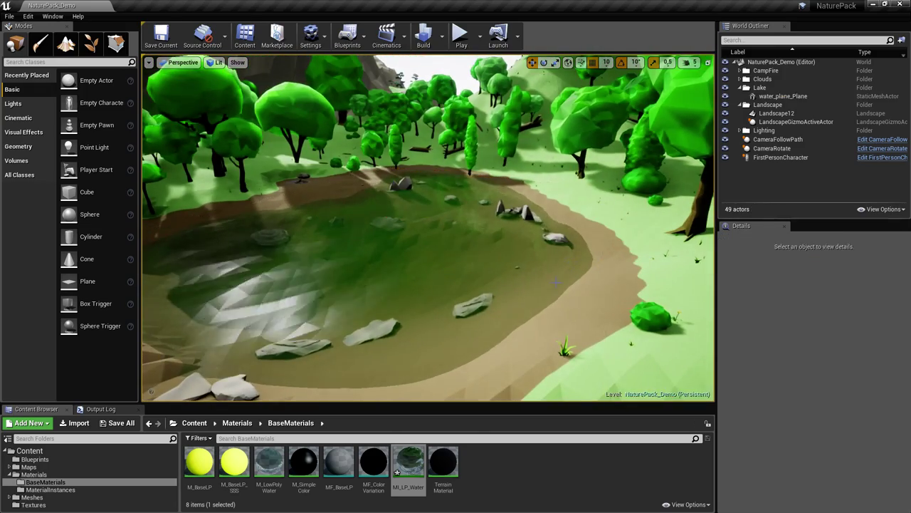
- Create a new material named M_Water in the BaseMaterials folder and open it
{"action": "right_click", "coordinate": [485, 472]}
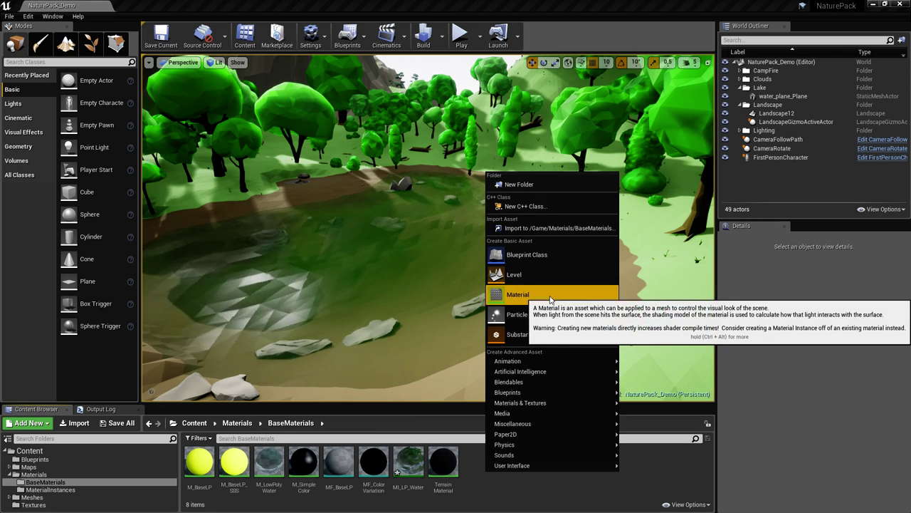
{"action": "left_click", "coordinate": [551, 299]}
{"action": "type", "text": "M_"}
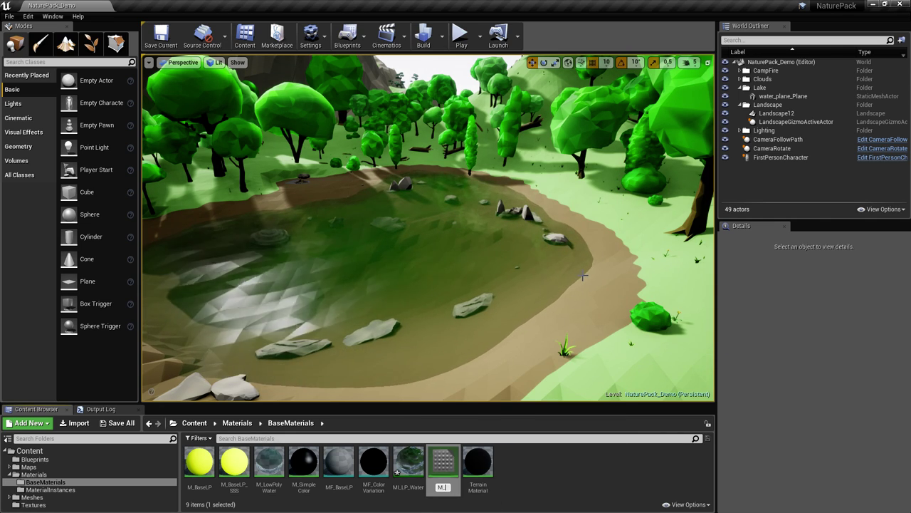
{"action": "type", "text": "Water"}
{"action": "key", "text": "Return"}
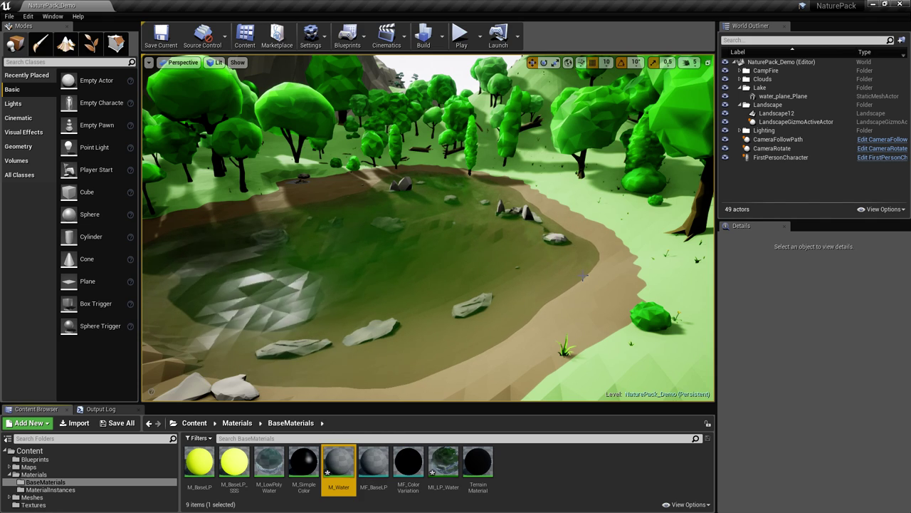
{"action": "key", "text": "Return"}
- Set the blend mode of the M_Water material to Translucent
{"action": "right_click_drag", "start_coordinate": [583, 277], "coordinate": [715, 336]}
{"action": "mouse_move", "coordinate": [341, 188]}
{"action": "right_mouse_down"}
{"action": "mouse_move", "coordinate": [421, 236]}
{"action": "mouse_move", "coordinate": [433, 213]}
{"action": "right_mouse_up"}
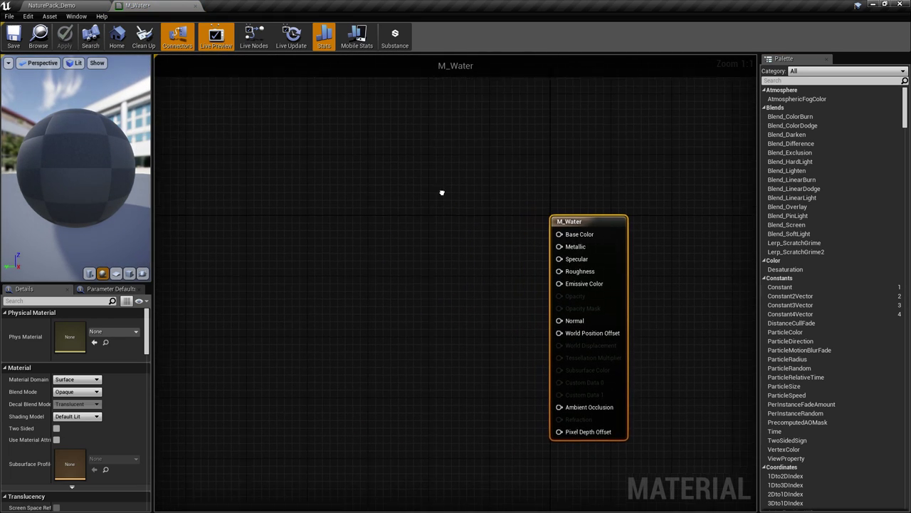
{"action": "right_click_drag", "start_coordinate": [486, 233], "coordinate": [500, 210]}
{"action": "right_click_drag", "start_coordinate": [467, 163], "coordinate": [467, 183]}
{"action": "right_click_drag", "start_coordinate": [431, 141], "coordinate": [409, 136]}
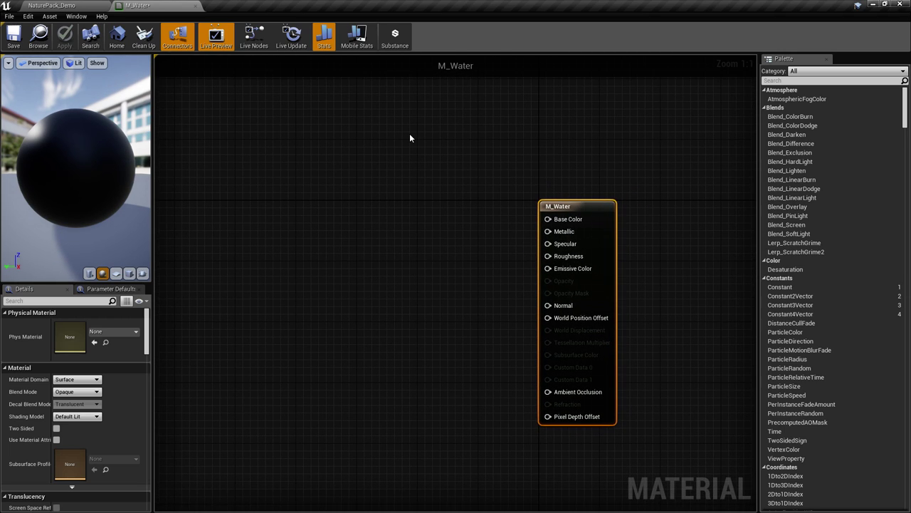
{"action": "left_click", "coordinate": [338, 206]}
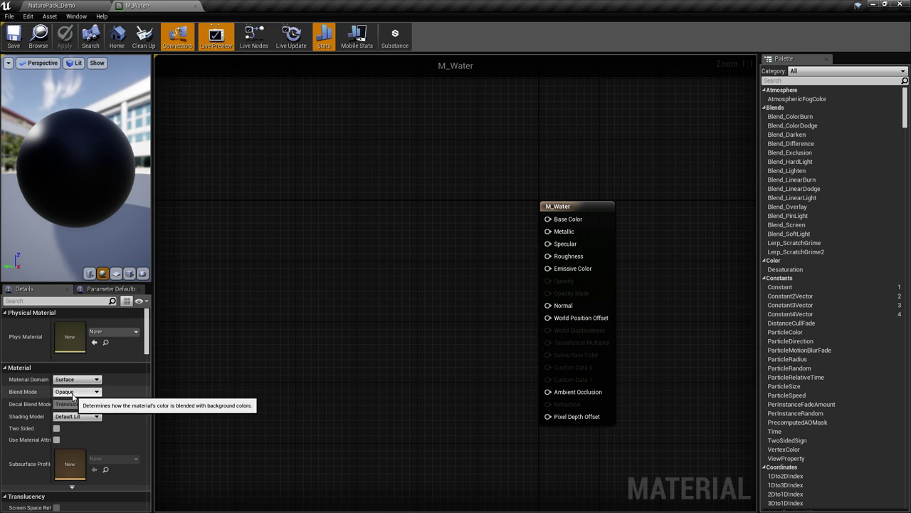
{"action": "left_click", "coordinate": [74, 393]}
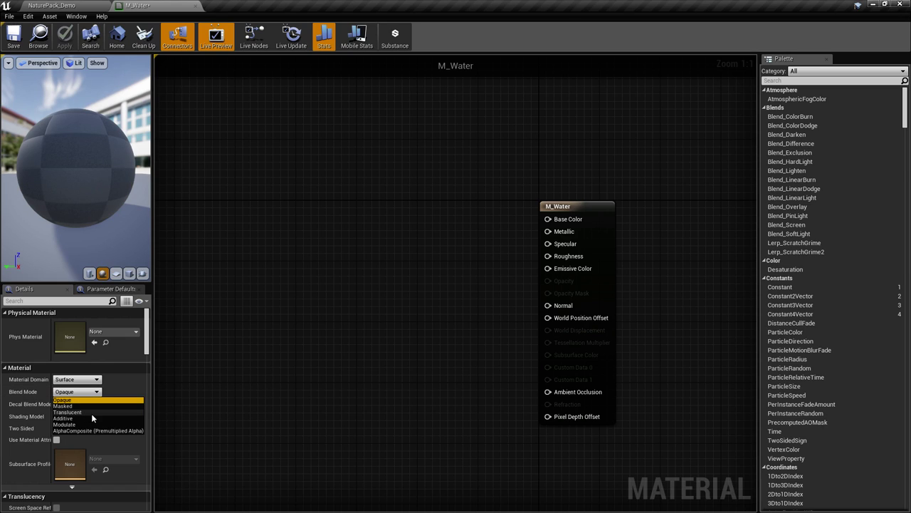
{"action": "left_click", "coordinate": [80, 412]}
- Set the translucency lighting mode of M_Water to Surface TranslucencyVolume
{"action": "scroll", "coordinate": [117, 415], "scroll_direction": "down", "scroll_amount": 5}
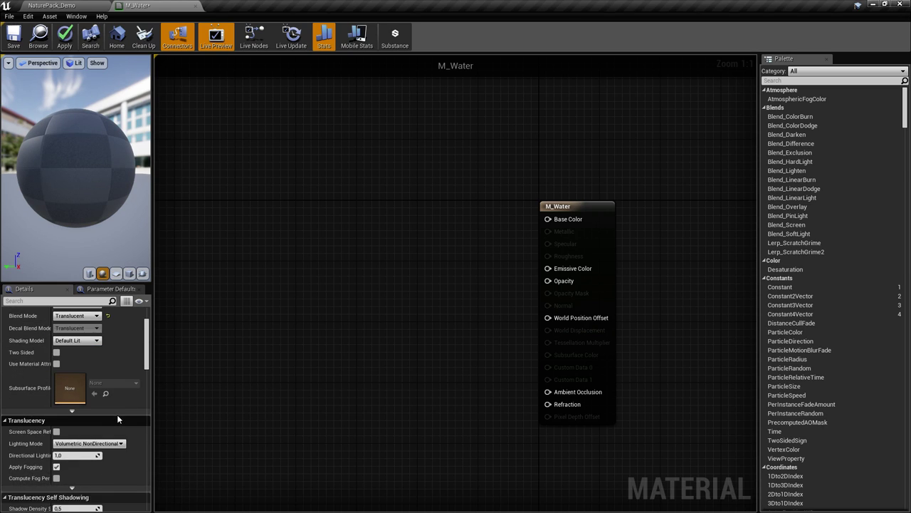
{"action": "left_click", "coordinate": [96, 398]}
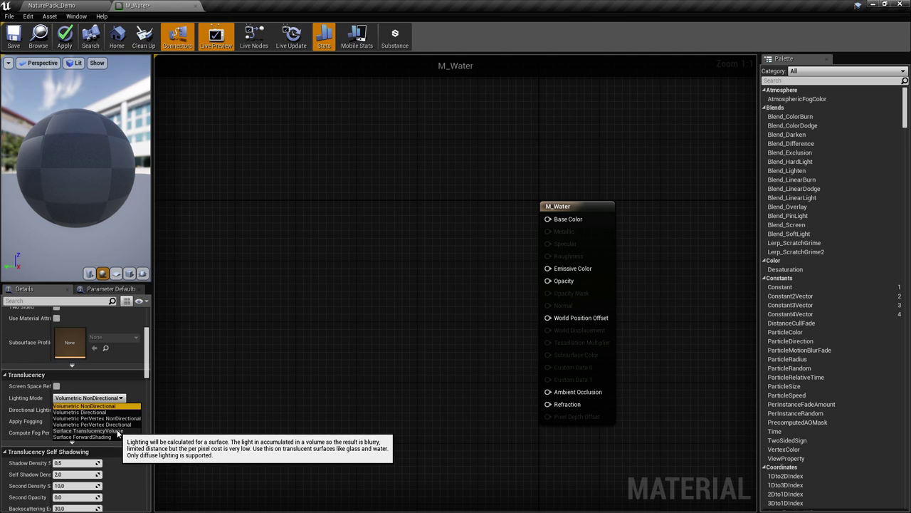
{"action": "left_click", "coordinate": [99, 431]}
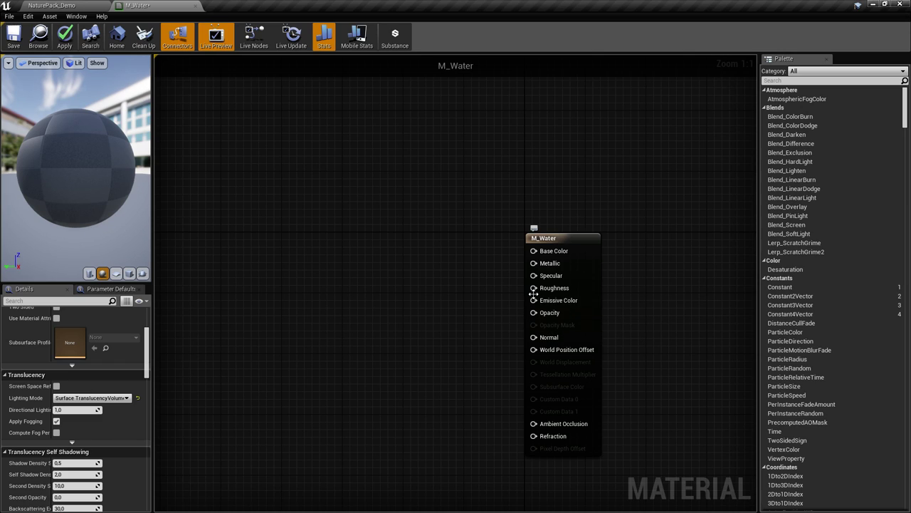
{"action": "right_click_drag", "start_coordinate": [504, 326], "coordinate": [518, 306]}
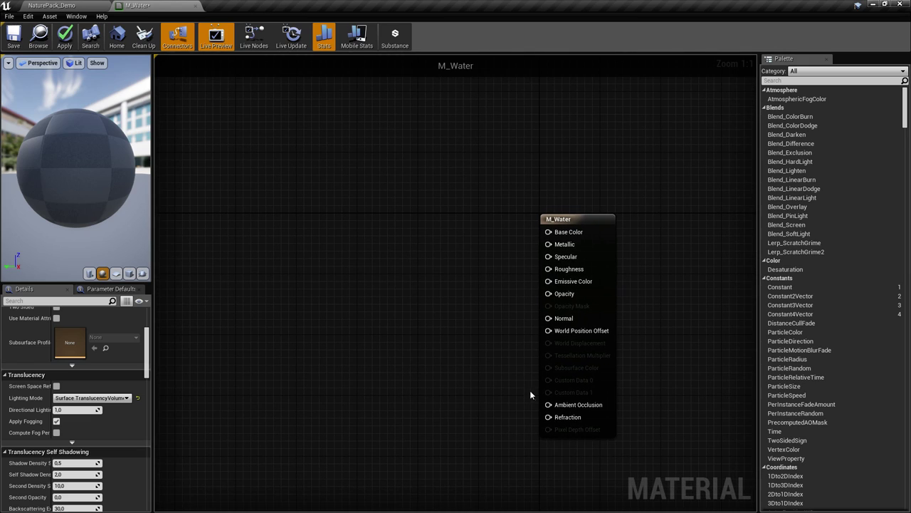
{"action": "right_click_drag", "start_coordinate": [456, 167], "coordinate": [489, 209]}
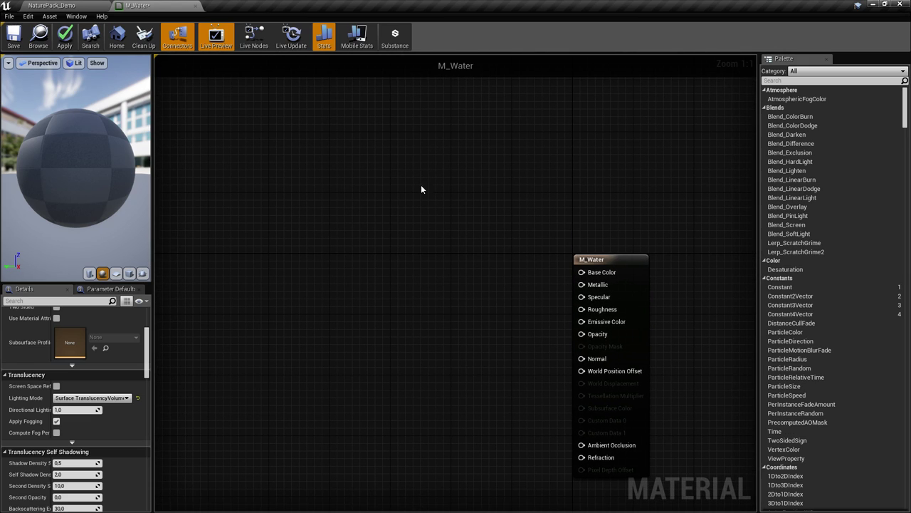
- Add a Constant4Vector node to the graph beside the M_Water result node
{"action": "right_click", "coordinate": [459, 215]}
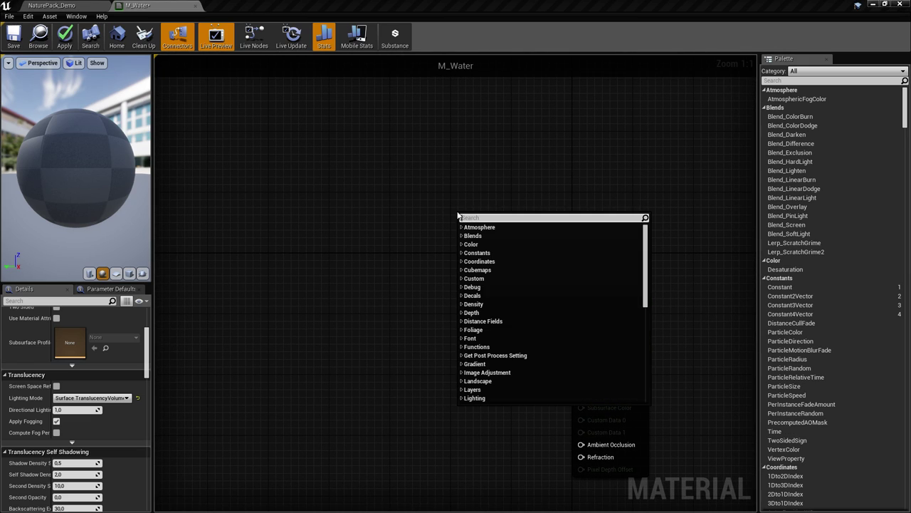
{"action": "type", "text": "constant"}
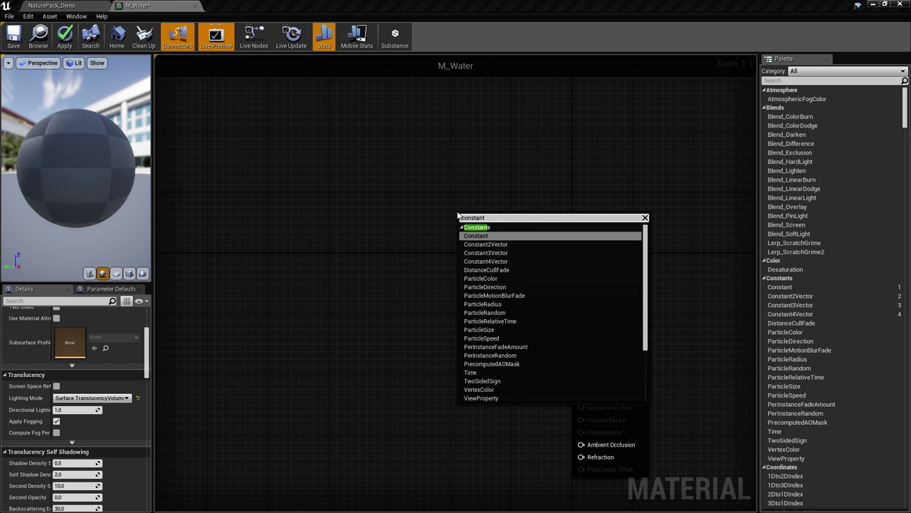
{"action": "key", "text": "Down"}
{"action": "key", "text": "Down"}
{"action": "key", "text": "Down"}
{"action": "key", "text": "Return"}
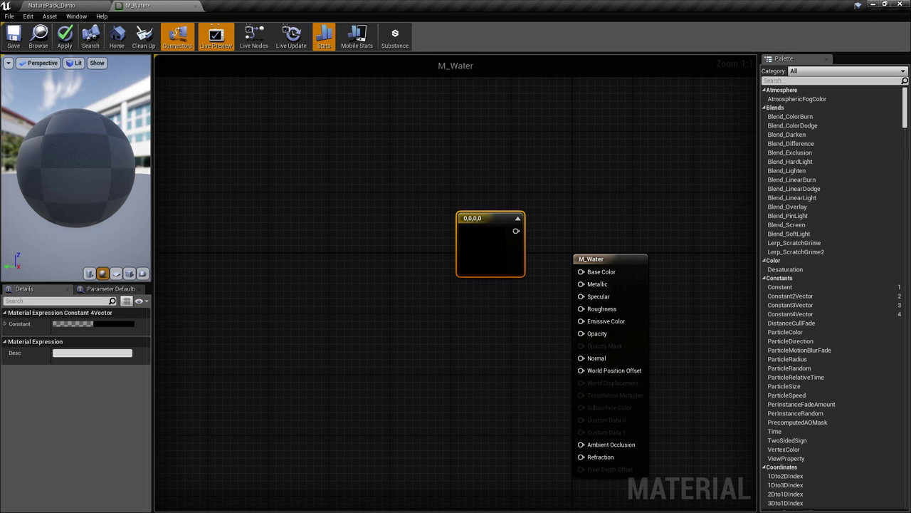
- Convert the Constant4Vector node to a parameter named Color and move it farther up and away from the result node
{"action": "right_click", "coordinate": [459, 219]}
{"action": "left_click", "coordinate": [518, 227]}
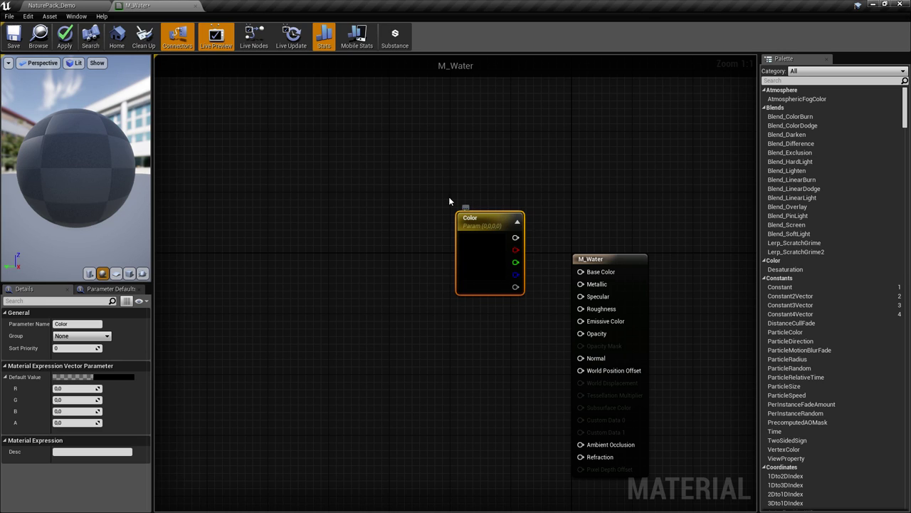
{"action": "left_click_drag", "start_coordinate": [484, 229], "coordinate": [440, 187]}
- Set the Color parameter to dark green with R 0.017263, G 0.125, B 0 and A 0, and connect it to Base Color
{"action": "double_click", "coordinate": [437, 211]}
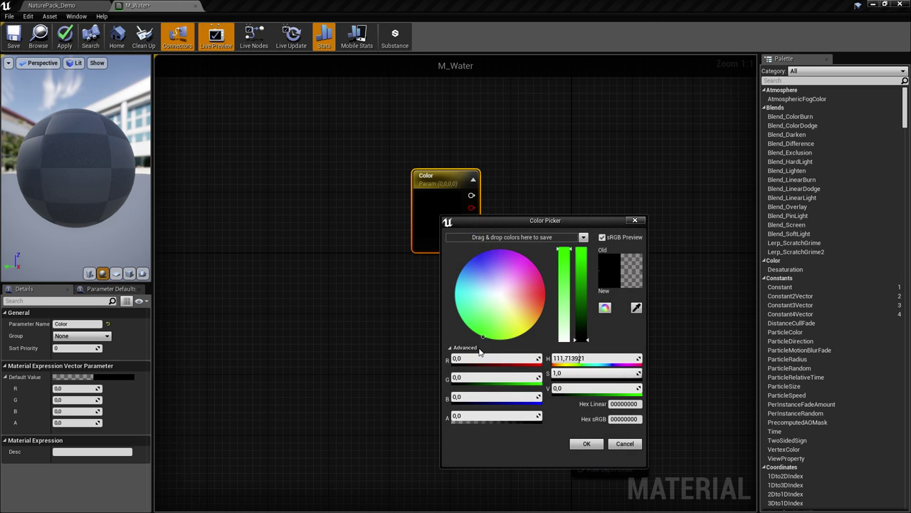
{"action": "left_click", "coordinate": [587, 444]}
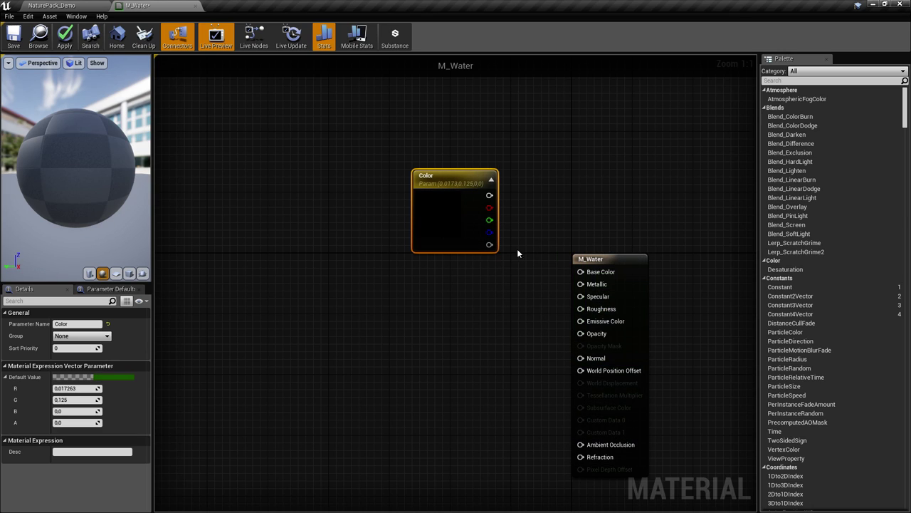
- Add a Constant node converted to a parameter named Metallic below Color and connect it to the Metallic input of M_Water
{"action": "right_click", "coordinate": [443, 291]}
{"action": "type", "text": "cons"}
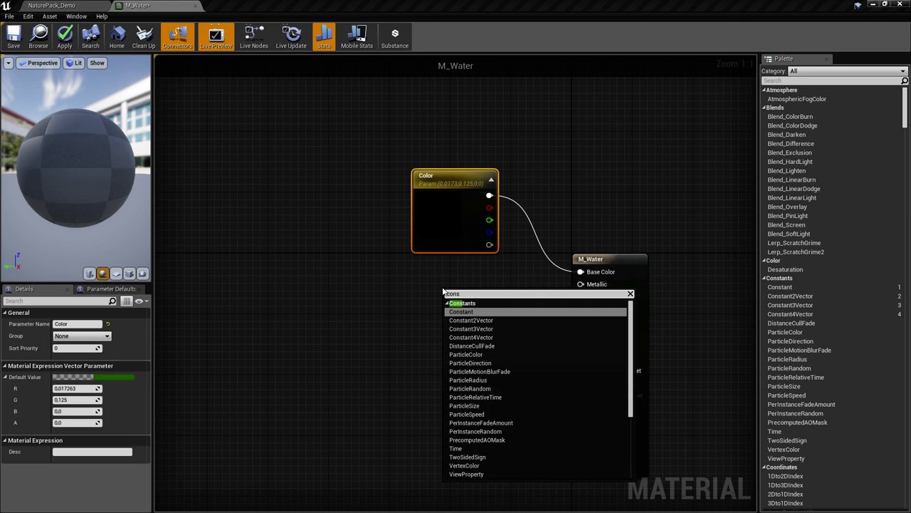
{"action": "key", "text": "Return"}
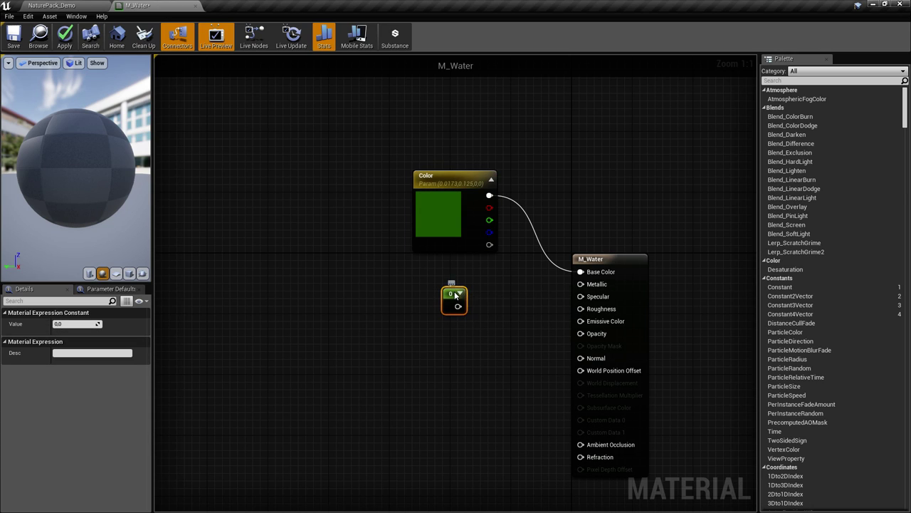
{"action": "right_click", "coordinate": [455, 291]}
{"action": "left_click", "coordinate": [498, 297]}
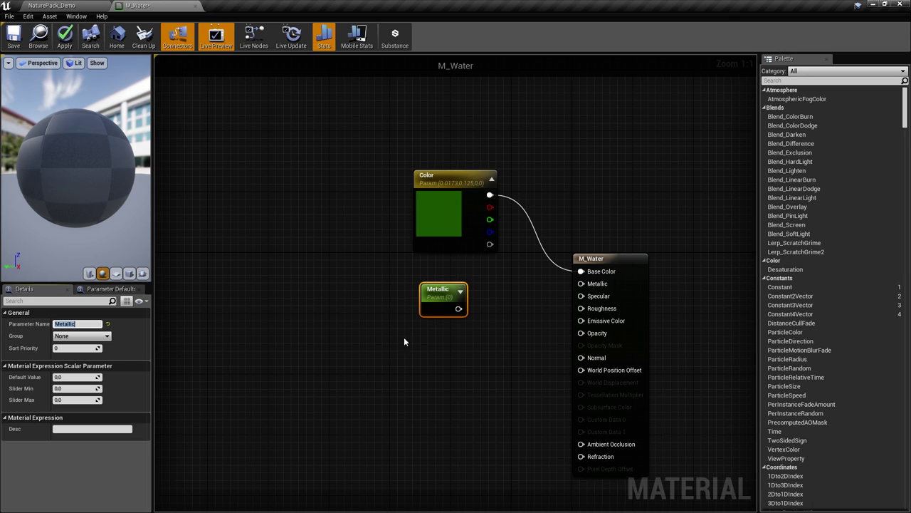
{"action": "left_click_drag", "start_coordinate": [591, 285], "coordinate": [592, 284]}
{"action": "left_click_drag", "start_coordinate": [442, 297], "coordinate": [442, 290]}
- Duplicate the Metallic parameter as Specular with default value 0.5 and connect it to the Specular input
{"action": "key", "text": "ctrl+v"}
{"action": "mouse_move", "coordinate": [443, 344]}
{"action": "left_mouse_down"}
{"action": "mouse_move", "coordinate": [436, 322]}
{"action": "mouse_move", "coordinate": [450, 361]}
{"action": "mouse_move", "coordinate": [437, 330]}
{"action": "left_mouse_up"}
{"action": "left_click", "coordinate": [445, 290]}
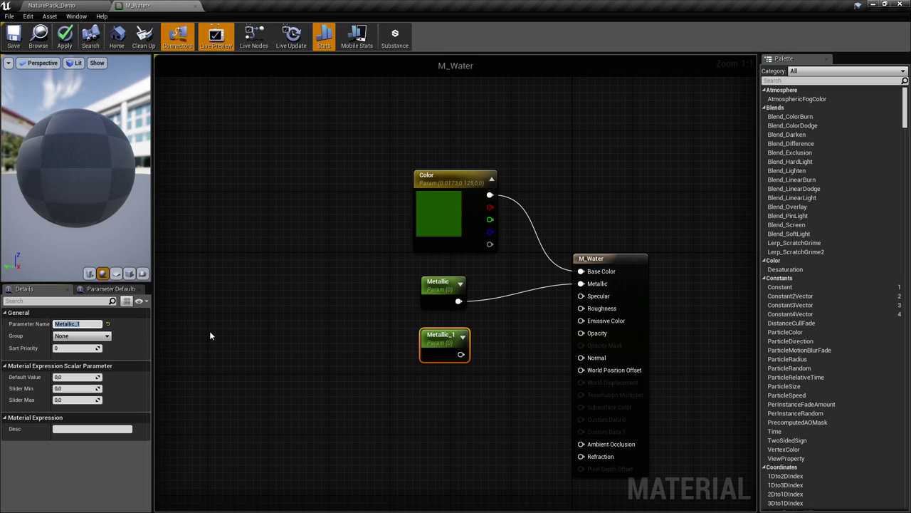
{"action": "type", "text": "Specular"}
{"action": "key", "text": "Return"}
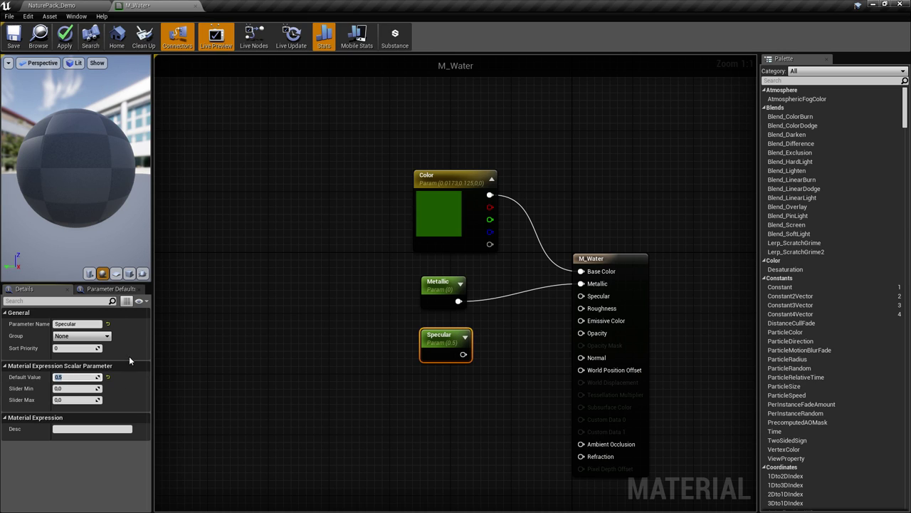
{"action": "left_click_drag", "start_coordinate": [461, 354], "coordinate": [488, 348]}
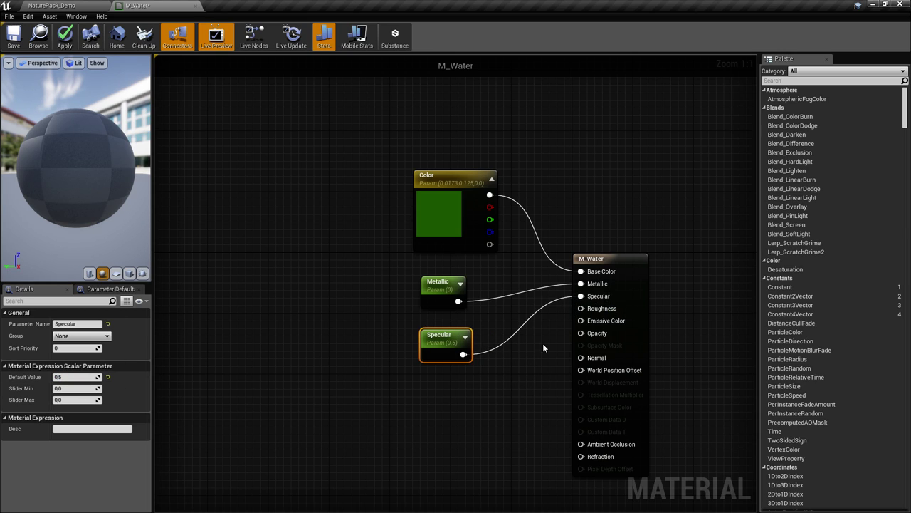
- Duplicate the Specular parameter as Roughness with default value 0.2 and connect it to the Roughness input
{"action": "right_click_drag", "start_coordinate": [555, 326], "coordinate": [508, 289]}
{"action": "key", "text": "ctrl+v"}
{"action": "left_click_drag", "start_coordinate": [400, 356], "coordinate": [415, 349]}
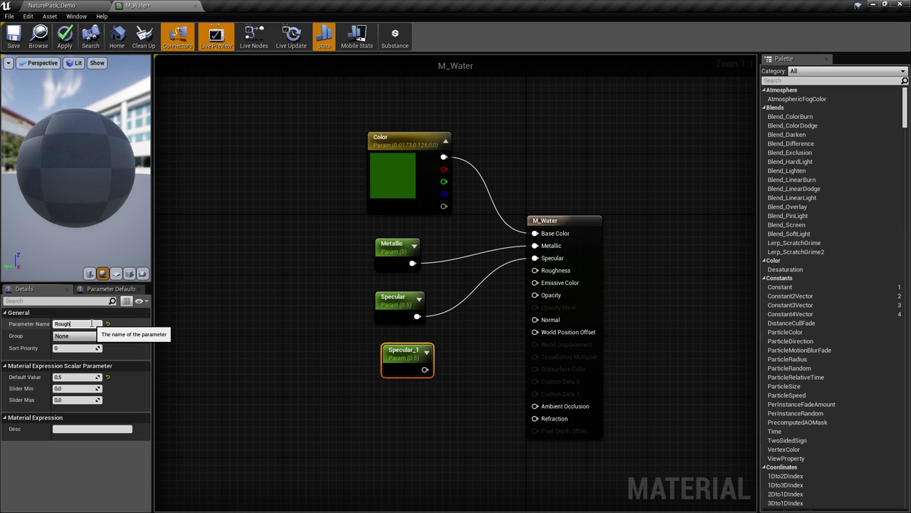
{"action": "left_click", "coordinate": [75, 378]}
{"action": "type", "text": "0.2"}
{"action": "key", "text": "Return"}
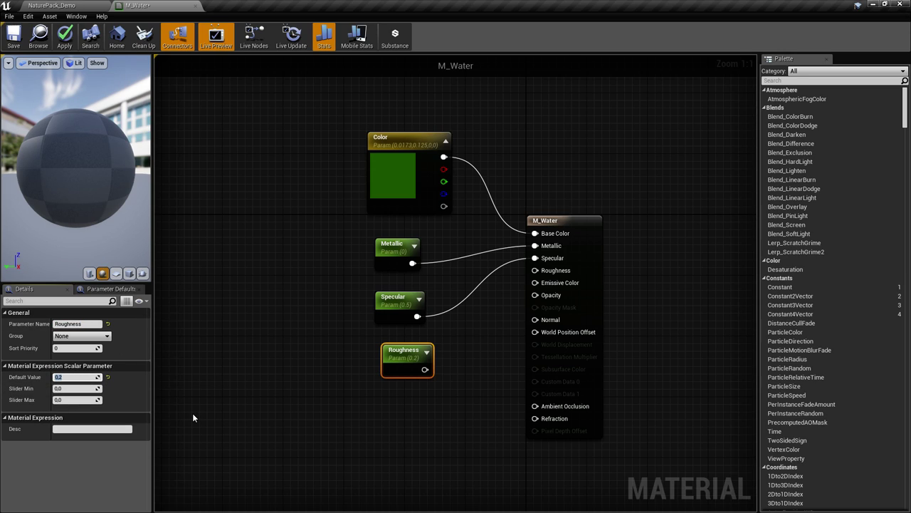
{"action": "left_click_drag", "start_coordinate": [425, 369], "coordinate": [535, 271]}
- Duplicate the Roughness parameter as Refraction with default value 0.9 and connect it to the Refraction input
{"action": "right_click_drag", "start_coordinate": [497, 412], "coordinate": [525, 347]}
{"action": "key", "text": "ctrl+w"}
{"action": "left_click_drag", "start_coordinate": [424, 368], "coordinate": [415, 390]}
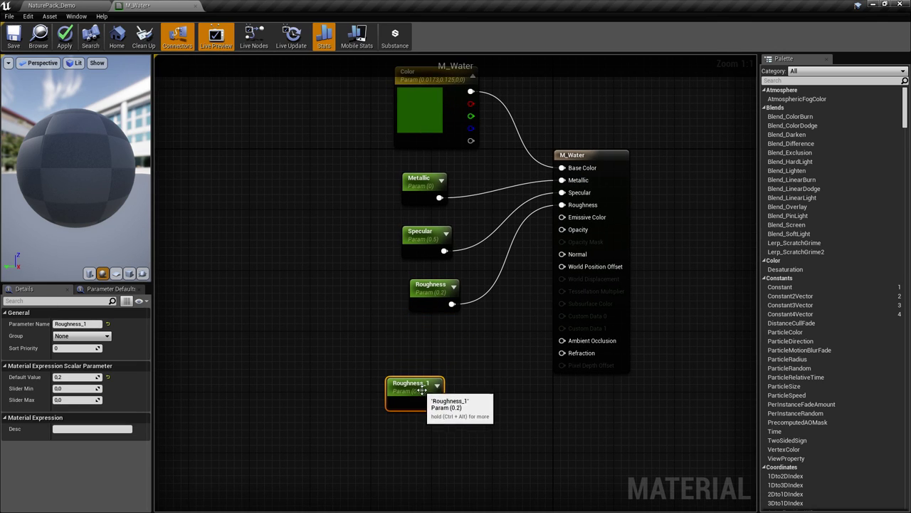
{"action": "left_click", "coordinate": [78, 324]}
{"action": "type", "text": "Refraction"}
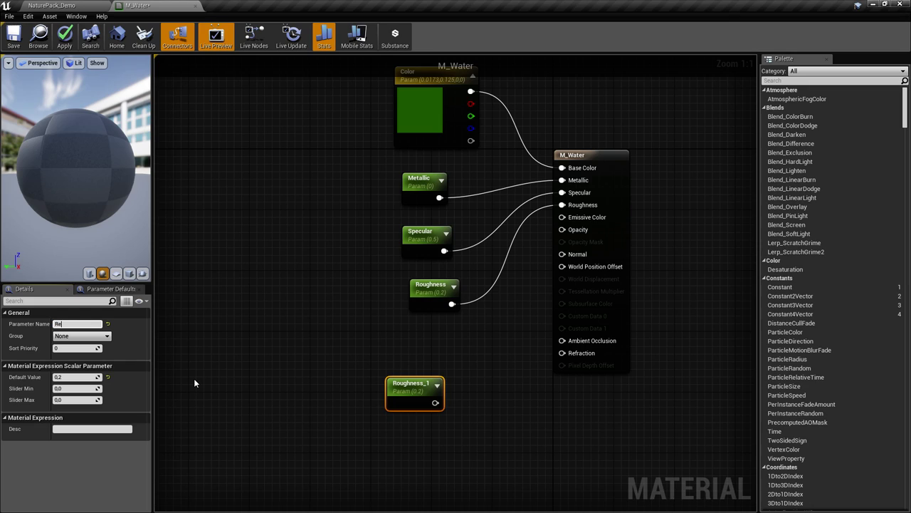
{"action": "key", "text": "Return"}
{"action": "left_click", "coordinate": [75, 376]}
{"action": "type", "text": "0.9"}
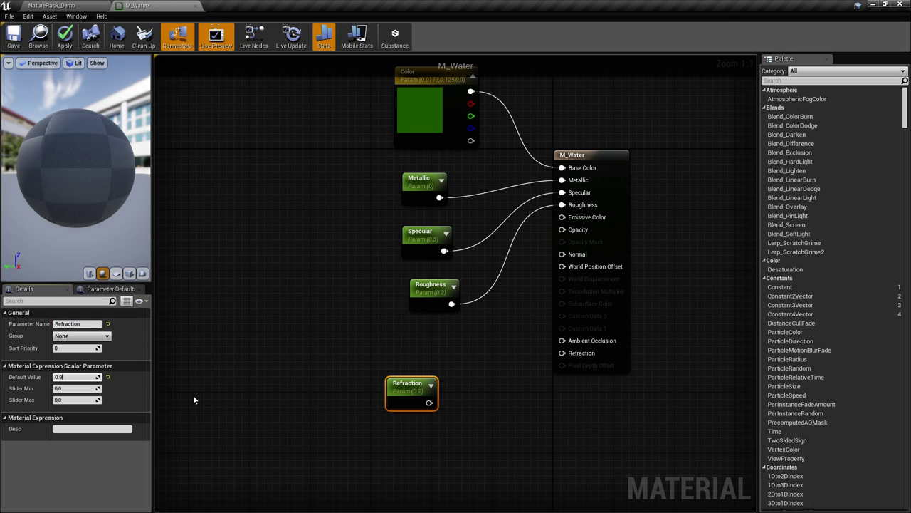
{"action": "left_click_drag", "start_coordinate": [422, 400], "coordinate": [577, 354]}
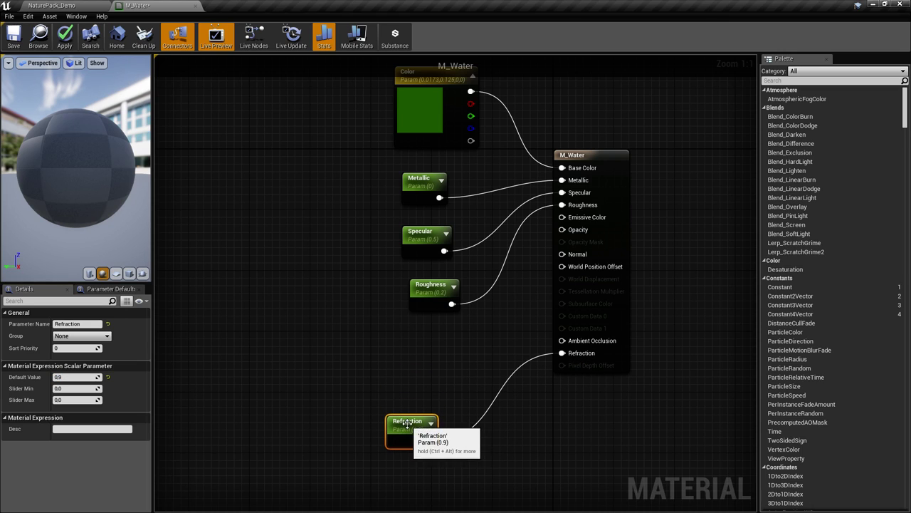
- Spread the nodes apart by moving Refraction lower and the Color, Metallic, Specular and Roughness group higher
{"action": "left_click_drag", "start_coordinate": [403, 418], "coordinate": [413, 452]}
{"action": "right_click_drag", "start_coordinate": [398, 242], "coordinate": [403, 296]}
{"action": "left_click_drag", "start_coordinate": [283, 129], "coordinate": [421, 255]}
{"action": "right_click_drag", "start_coordinate": [512, 309], "coordinate": [486, 355]}
{"action": "right_click_drag", "start_coordinate": [460, 392], "coordinate": [480, 353]}
{"action": "mouse_move", "coordinate": [446, 322]}
{"action": "right_mouse_down"}
{"action": "mouse_move", "coordinate": [456, 348]}
{"action": "mouse_move", "coordinate": [432, 326]}
{"action": "right_mouse_up"}
{"action": "right_click_drag", "start_coordinate": [554, 288], "coordinate": [511, 308]}
{"action": "left_click", "coordinate": [427, 349]}
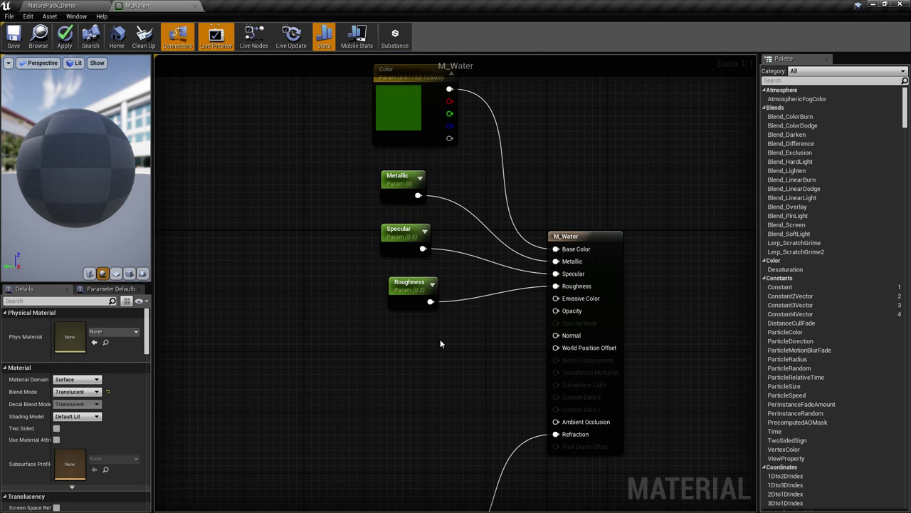
- Add a DepthFade node below the Roughness parameter and collapse its preview
{"action": "right_click_drag", "start_coordinate": [440, 339], "coordinate": [461, 322]}
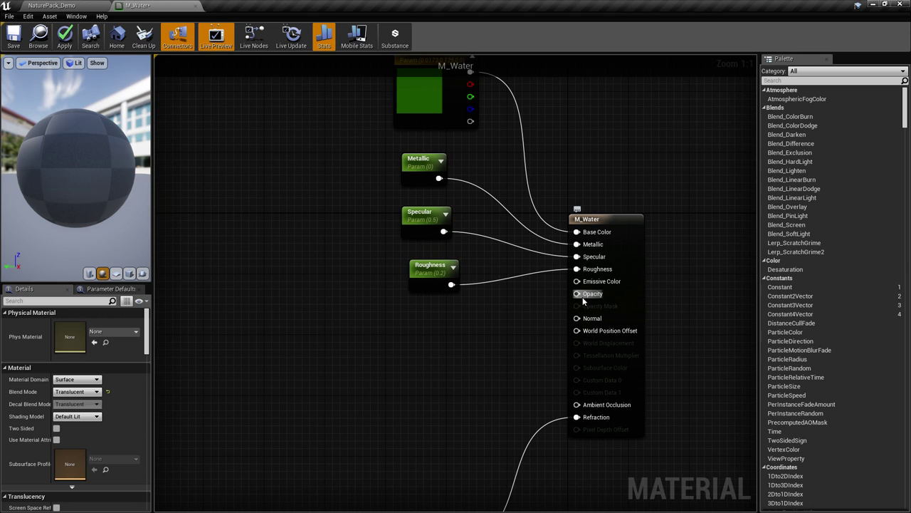
{"action": "right_click_drag", "start_coordinate": [407, 339], "coordinate": [428, 326]}
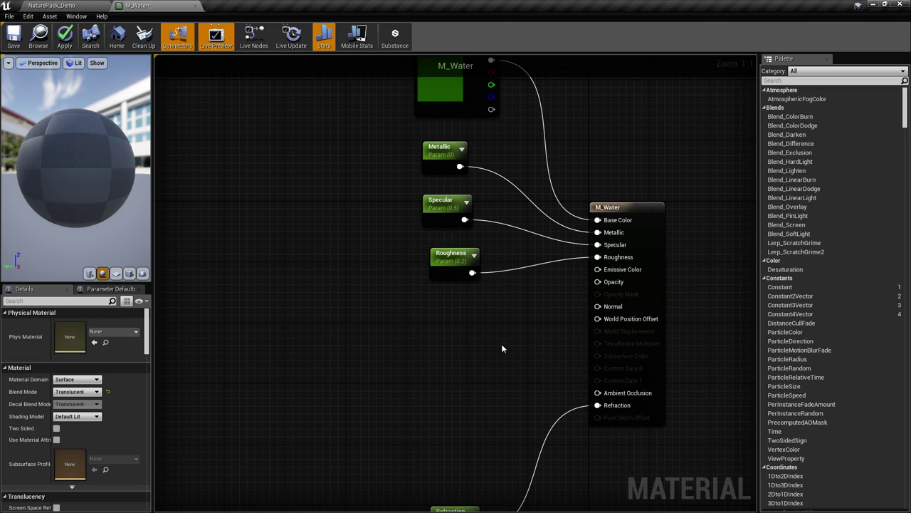
{"action": "right_click_drag", "start_coordinate": [421, 355], "coordinate": [457, 359]}
{"action": "right_click", "coordinate": [376, 341]}
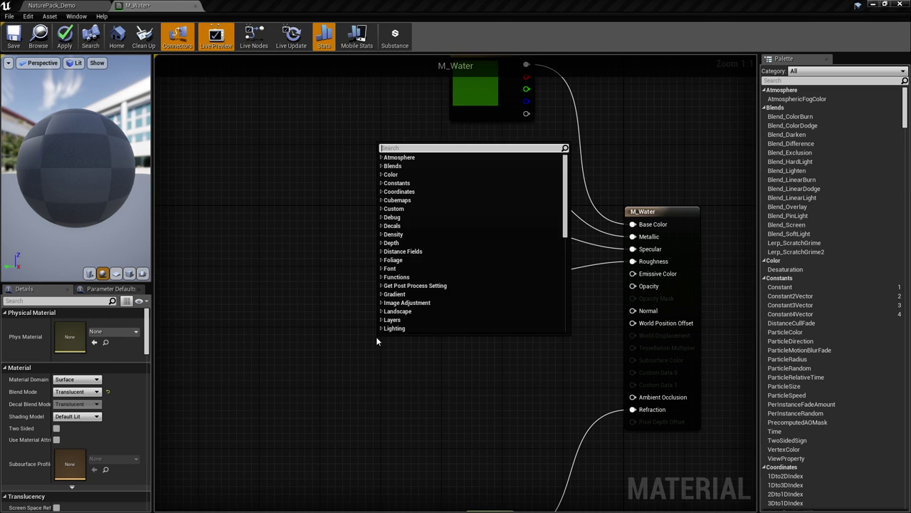
{"action": "type", "text": "dept"}
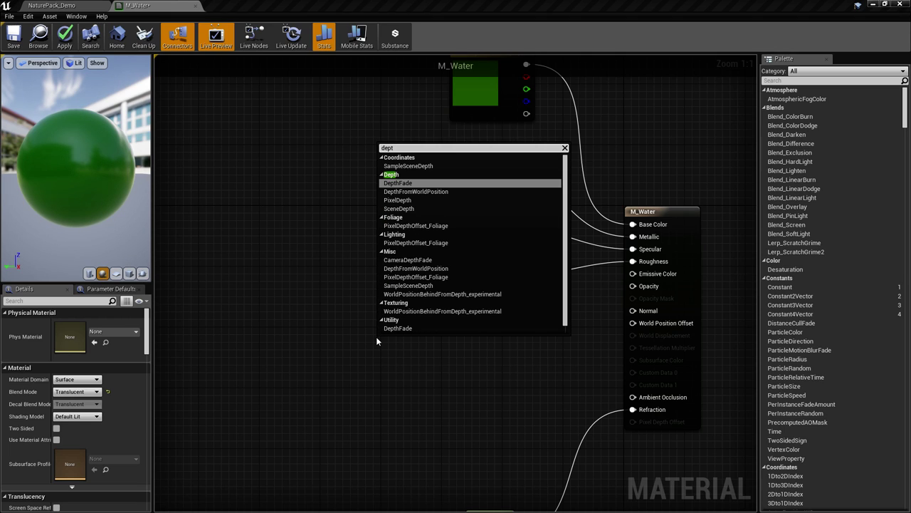
{"action": "key", "text": "Return"}
{"action": "left_click_drag", "start_coordinate": [425, 350], "coordinate": [425, 310]}
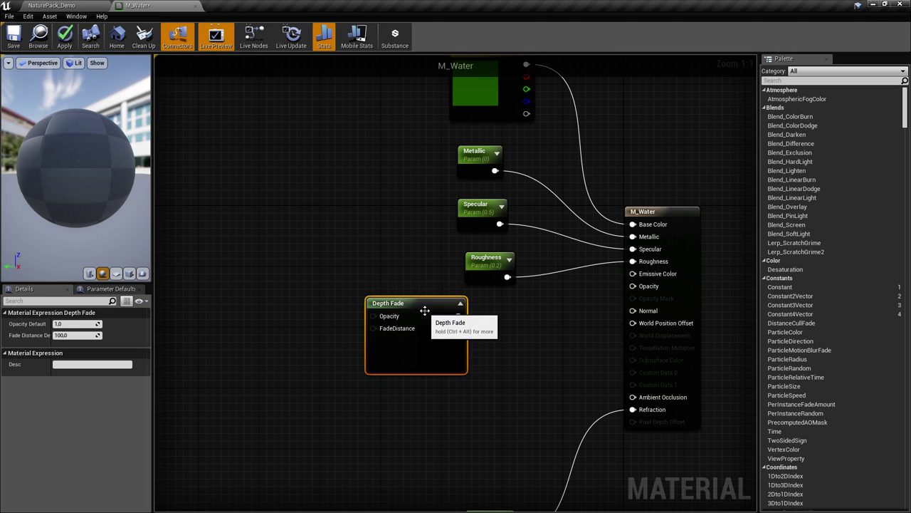
{"action": "right_click_drag", "start_coordinate": [388, 389], "coordinate": [481, 321]}
{"action": "mouse_move", "coordinate": [529, 247]}
{"action": "left_mouse_down"}
{"action": "mouse_move", "coordinate": [539, 262]}
{"action": "mouse_move", "coordinate": [530, 250]}
{"action": "left_mouse_up"}
{"action": "left_click", "coordinate": [562, 251]}
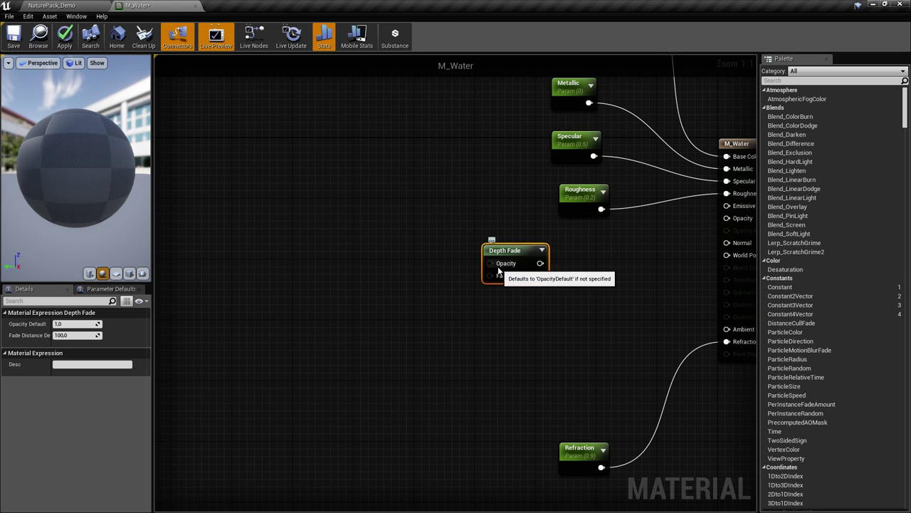
- Examine how the lake water fades toward the shore in the NaturePack_Demo level, and return to the M_Water graph
{"action": "left_click", "coordinate": [74, 5]}
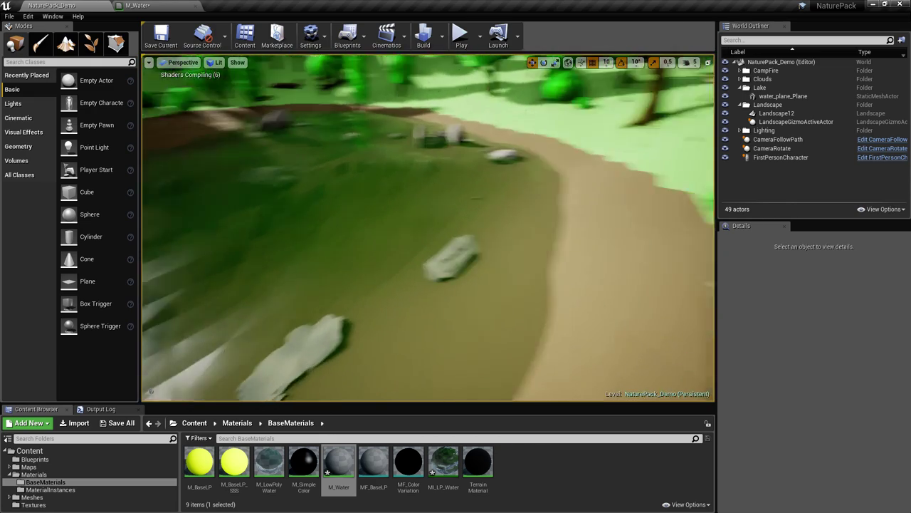
{"action": "right_click_drag", "start_coordinate": [436, 201], "coordinate": [436, 200]}
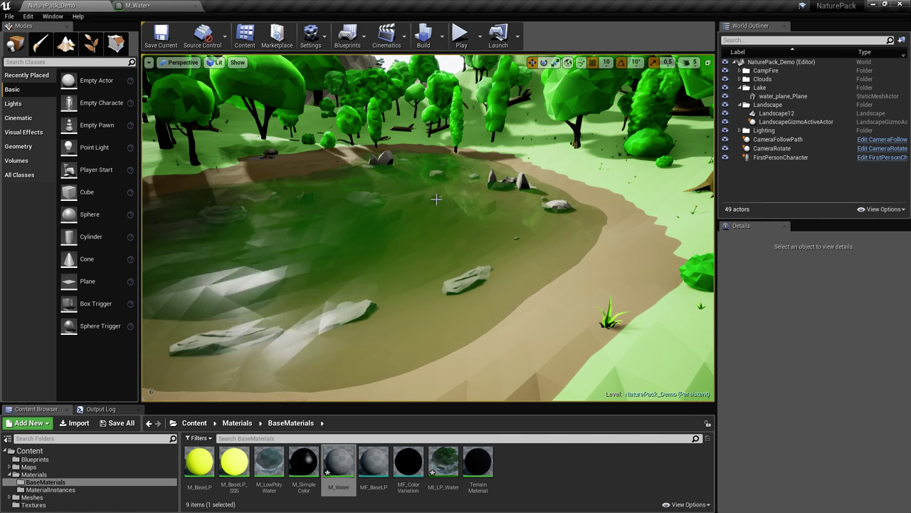
{"action": "left_click", "coordinate": [156, 5]}
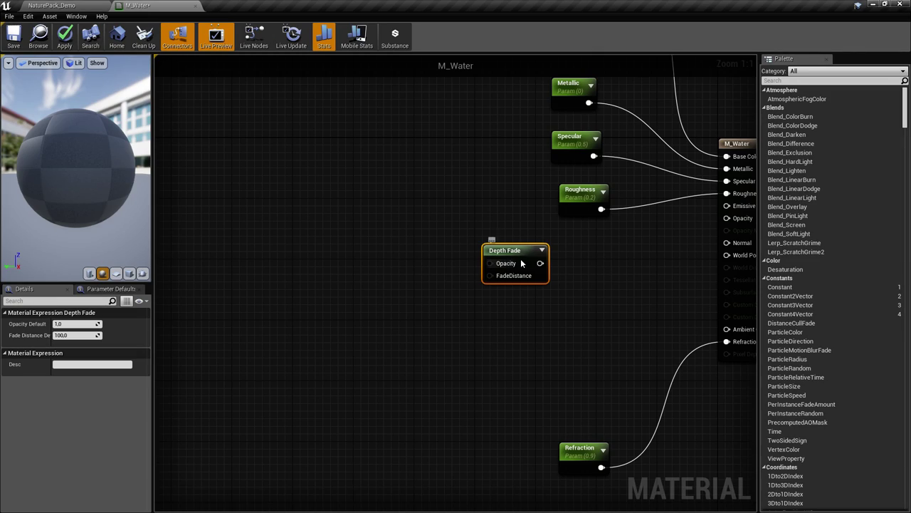
{"action": "right_click_drag", "start_coordinate": [558, 274], "coordinate": [483, 288]}
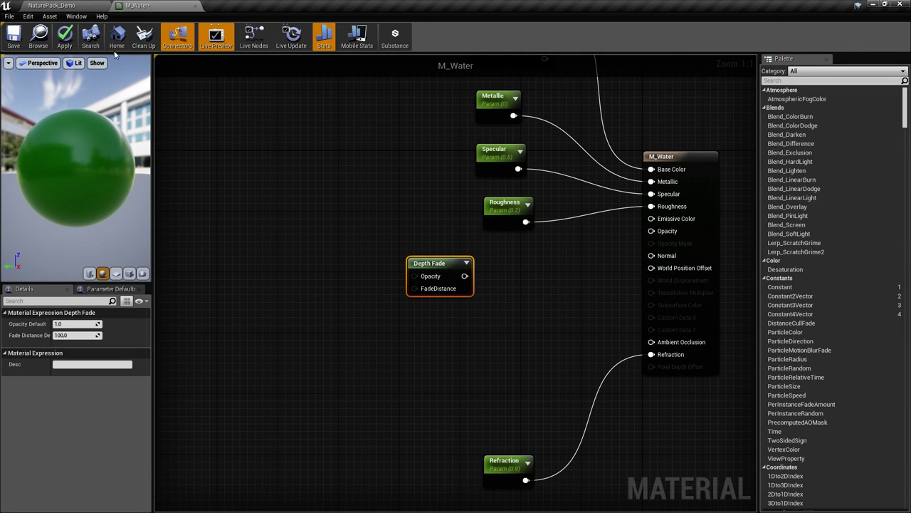
{"action": "left_click", "coordinate": [83, 7]}
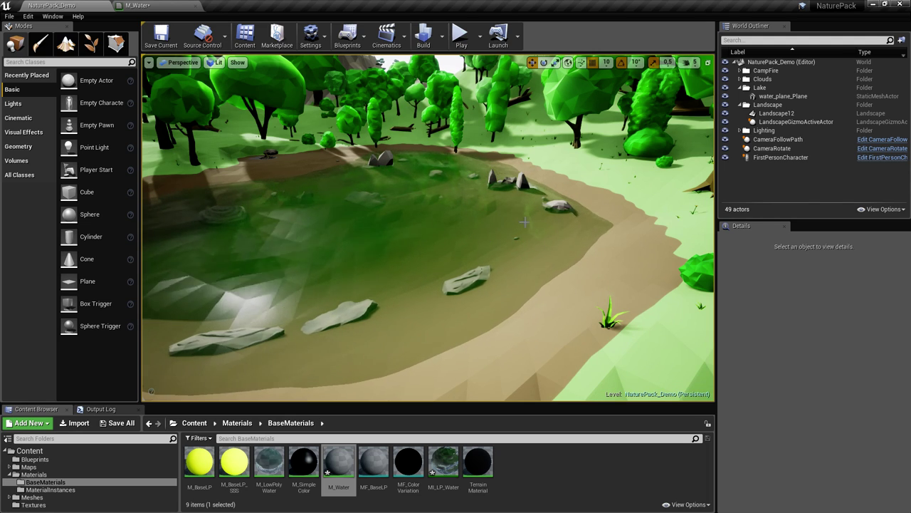
{"action": "left_click", "coordinate": [174, 5]}
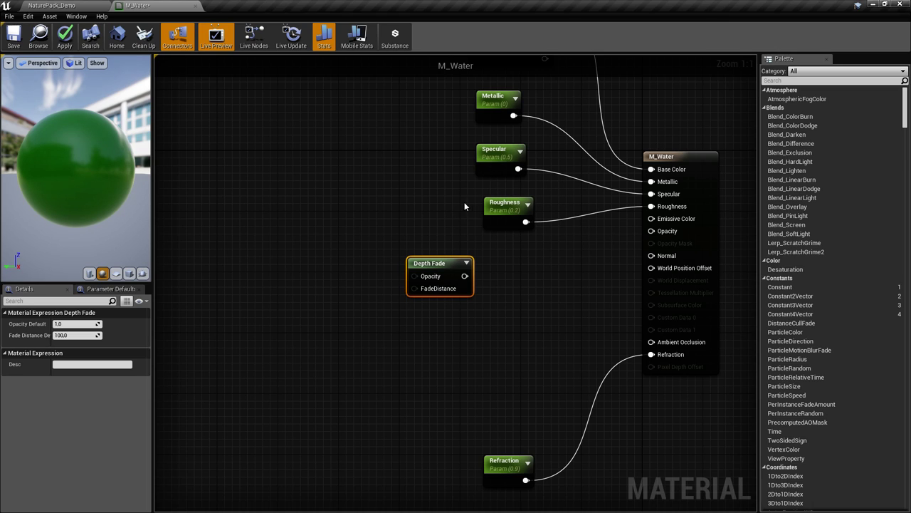
{"action": "right_click_drag", "start_coordinate": [644, 241], "coordinate": [598, 353]}
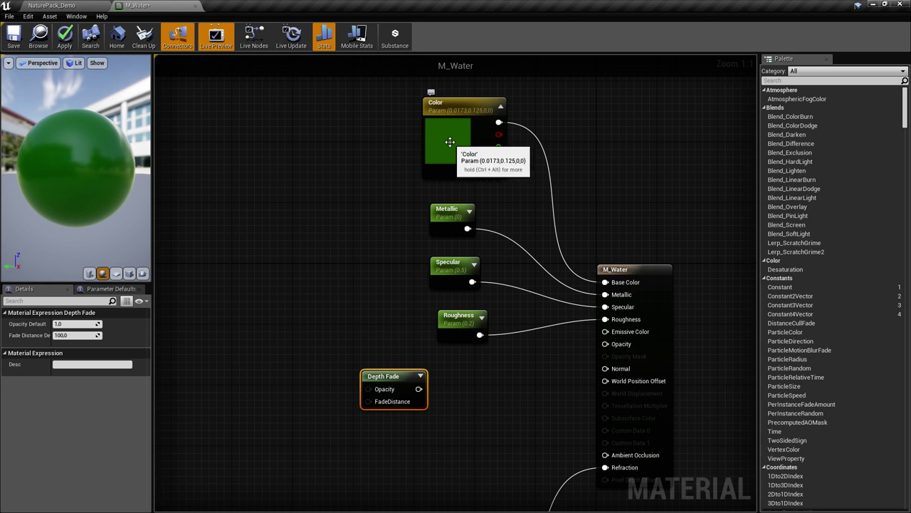
{"action": "right_click_drag", "start_coordinate": [452, 140], "coordinate": [446, 136]}
{"action": "right_click_drag", "start_coordinate": [364, 309], "coordinate": [449, 273]}
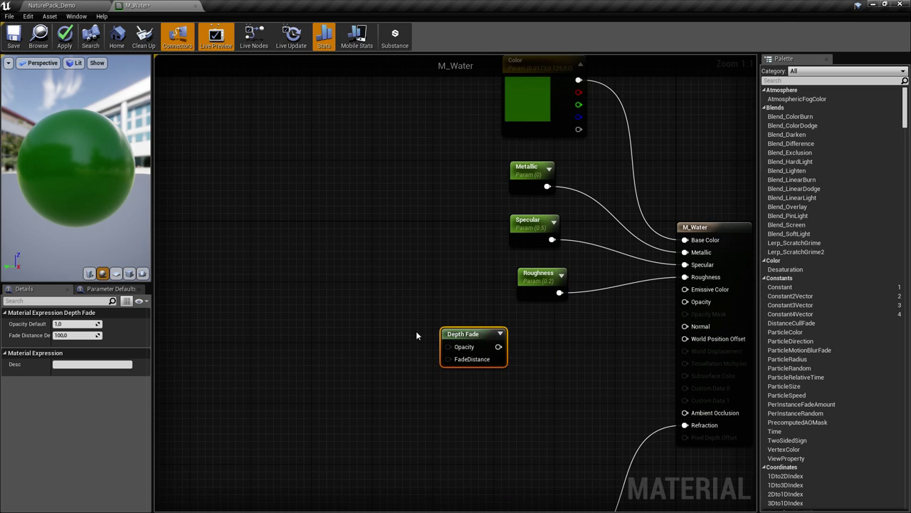
{"action": "right_click", "coordinate": [348, 306]}
{"action": "type", "text": "Max"}
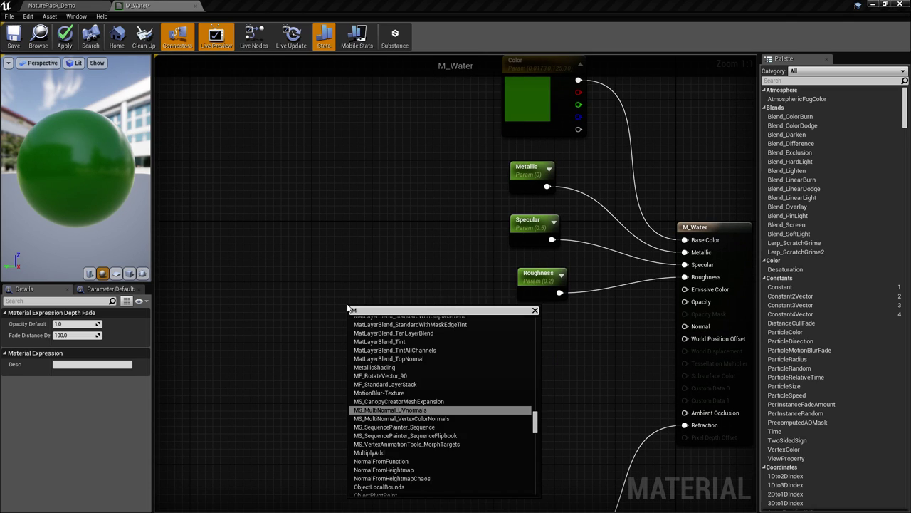
{"action": "key", "text": "Escape"}
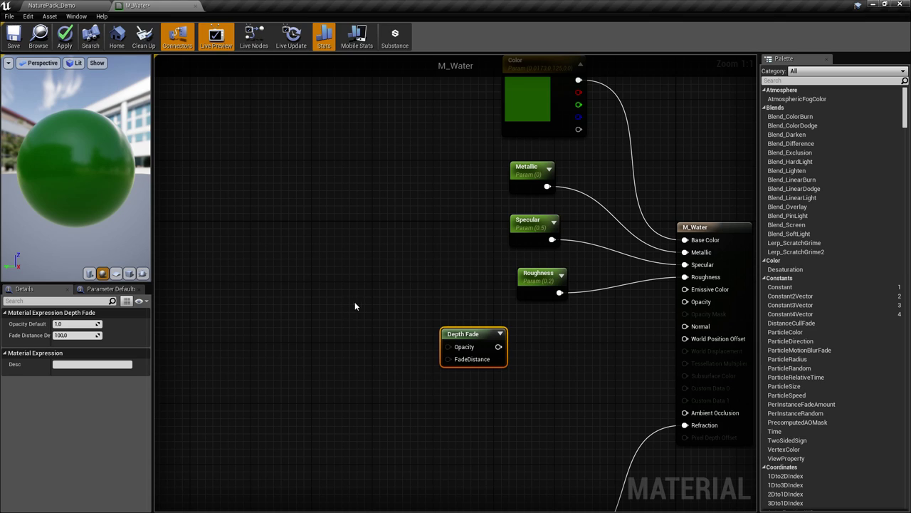
{"action": "right_click", "coordinate": [357, 305]}
{"action": "key", "text": "Escape"}
- Duplicate the Roughness parameter as MaxOpacity and connect it to the Opacity input of the Depth Fade node
{"action": "left_click", "coordinate": [530, 280]}
{"action": "key", "text": "ctrl+c"}
{"action": "left_click", "coordinate": [396, 298]}
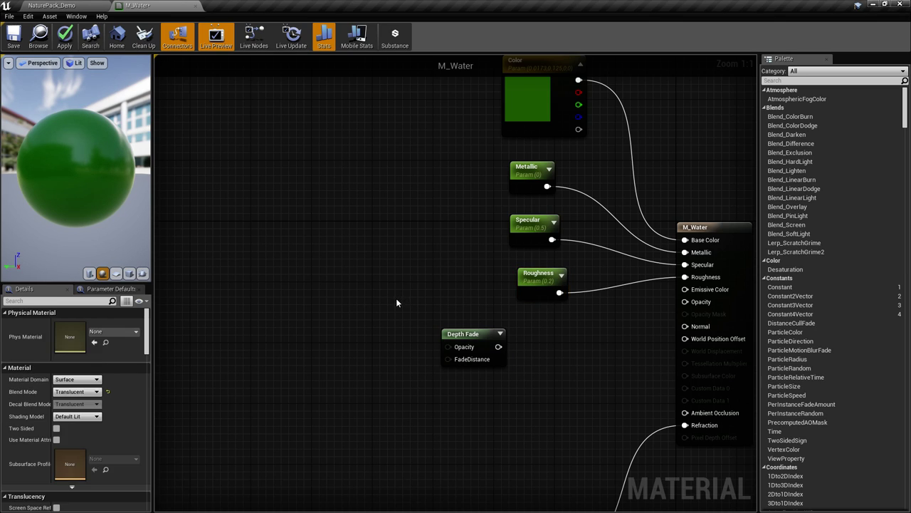
{"action": "key", "text": "ctrl+v"}
{"action": "left_click_drag", "start_coordinate": [413, 312], "coordinate": [380, 320]}
{"action": "left_click", "coordinate": [75, 323]}
{"action": "type", "text": "M"}
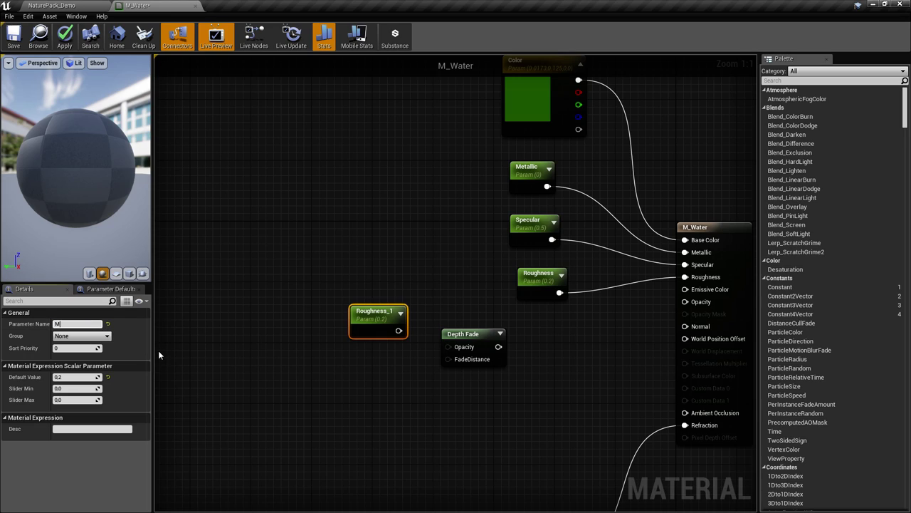
{"action": "type", "text": "axOpacity"}
{"action": "key", "text": "Return"}
{"action": "left_click_drag", "start_coordinate": [363, 340], "coordinate": [459, 349]}
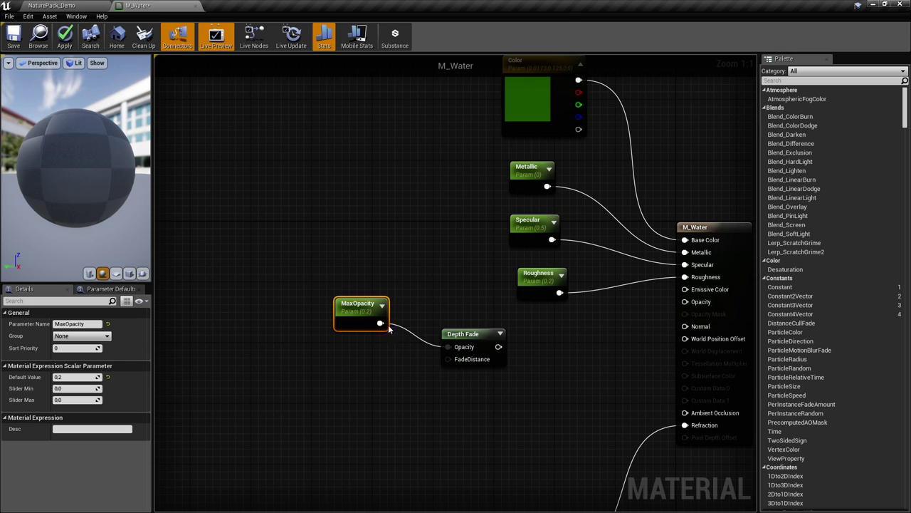
- Duplicate the MaxOpacity parameter and place the copy directly below the original, beside the Depth Fade node
{"action": "left_click", "coordinate": [361, 370]}
{"action": "key", "text": "ctrl+v"}
{"action": "left_click_drag", "start_coordinate": [395, 376], "coordinate": [366, 362]}
{"action": "left_click", "coordinate": [88, 324]}
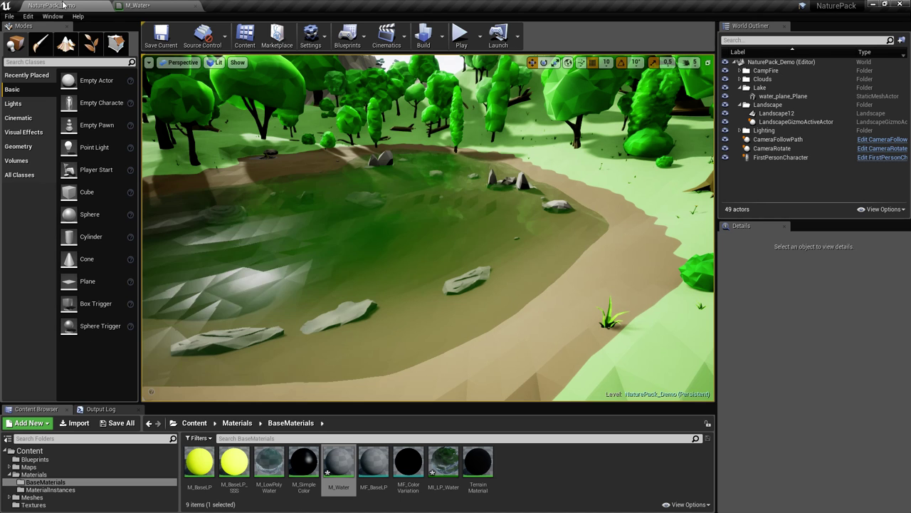
{"action": "right_click_drag", "start_coordinate": [428, 201], "coordinate": [440, 203]}
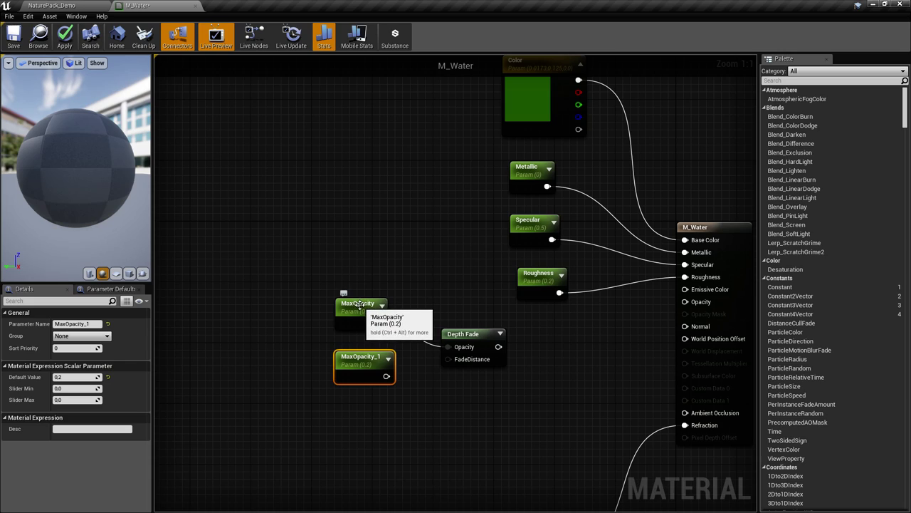
{"action": "left_click_drag", "start_coordinate": [380, 368], "coordinate": [380, 376]}
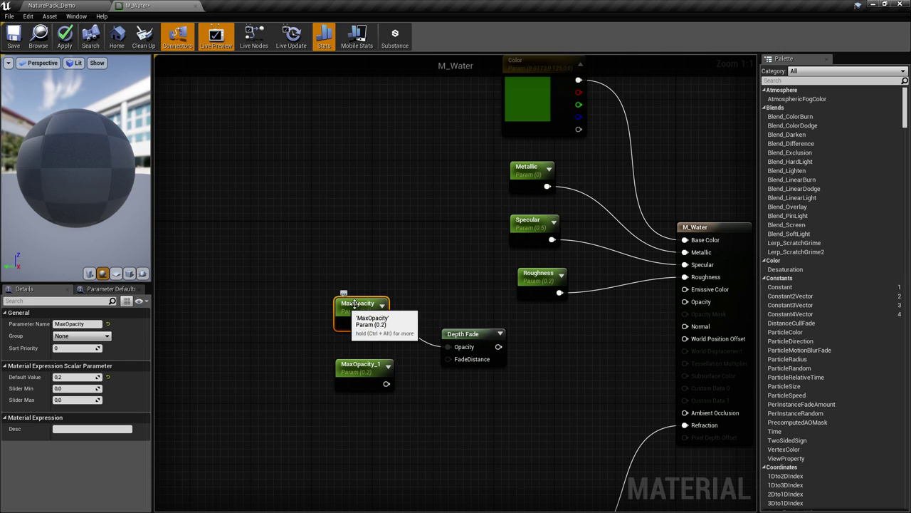
{"action": "left_click", "coordinate": [356, 369]}
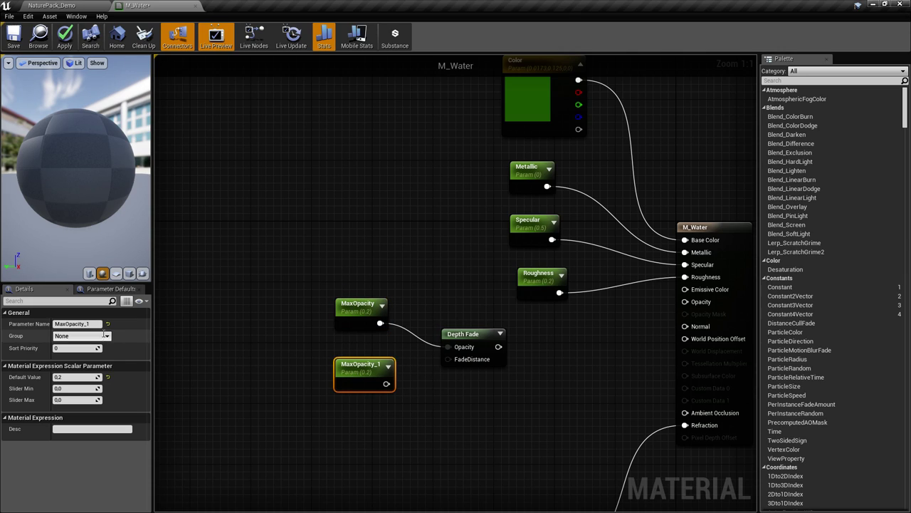
- Rename the copied parameter FadeDistance, connect it to the Depth Fade node's FadeDistance input, and set its default value to 300
{"action": "left_click", "coordinate": [97, 324]}
{"action": "type", "text": "F"}
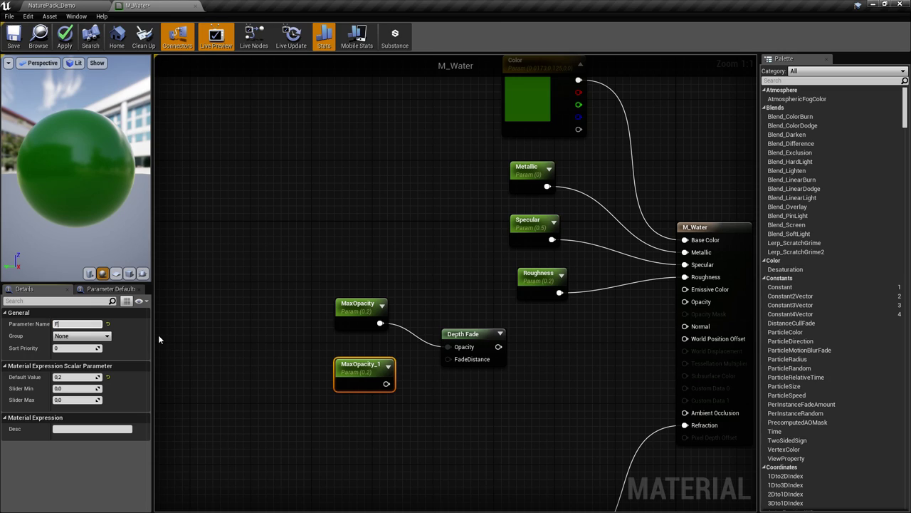
{"action": "type", "text": "adeDistance"}
{"action": "key", "text": "Return"}
{"action": "left_click_drag", "start_coordinate": [384, 384], "coordinate": [447, 359]}
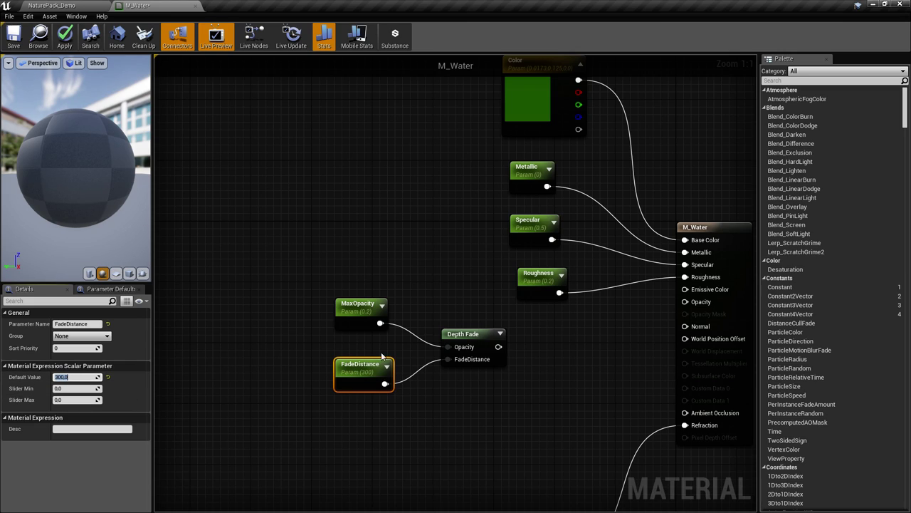
- Set the MaxOpacity parameter's default value to 0.9
{"action": "left_click", "coordinate": [357, 308]}
{"action": "left_click", "coordinate": [83, 378]}
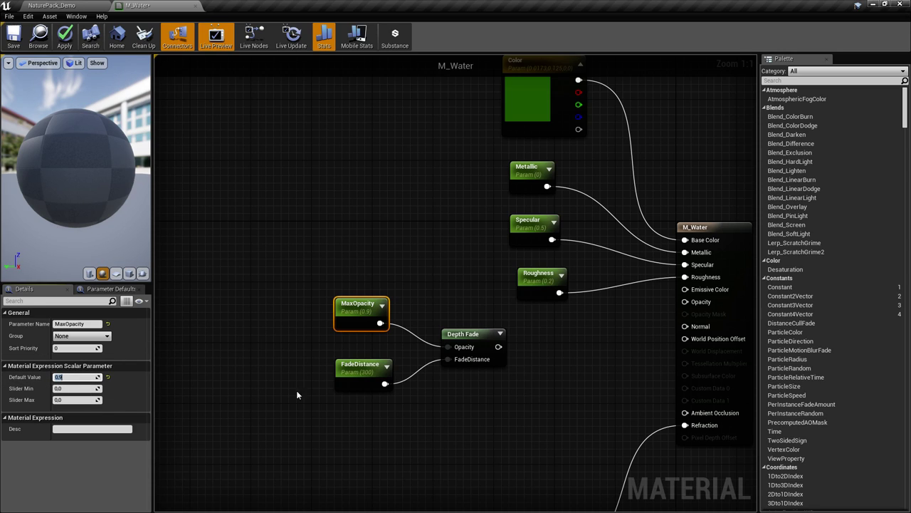
{"action": "right_click_drag", "start_coordinate": [279, 394], "coordinate": [250, 378]}
{"action": "right_click_drag", "start_coordinate": [333, 309], "coordinate": [308, 306]}
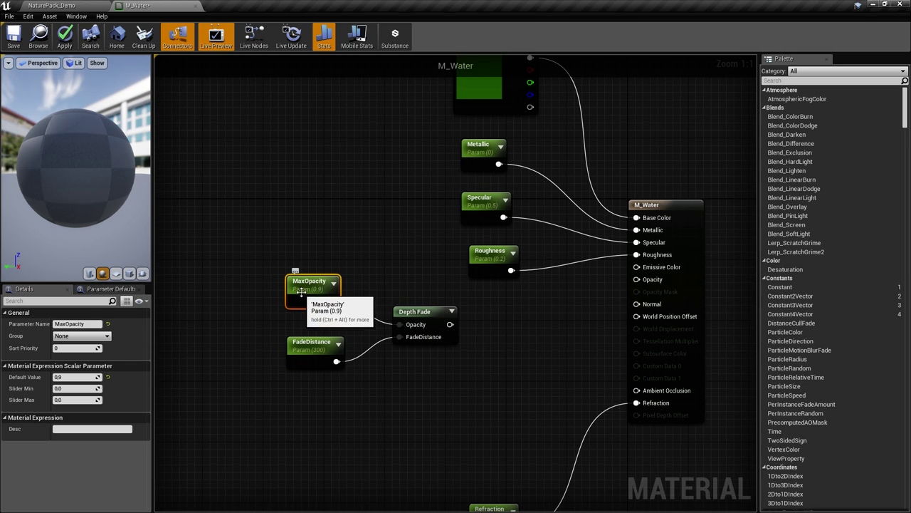
{"action": "mouse_move", "coordinate": [306, 302]}
{"action": "right_mouse_down"}
{"action": "mouse_move", "coordinate": [292, 292]}
{"action": "mouse_move", "coordinate": [295, 307]}
{"action": "mouse_move", "coordinate": [302, 294]}
{"action": "right_mouse_up"}
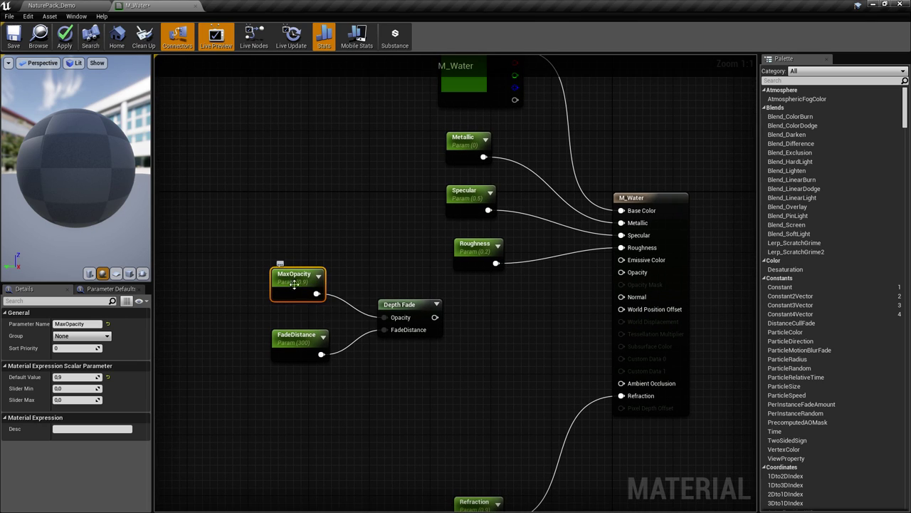
{"action": "right_click_drag", "start_coordinate": [324, 338], "coordinate": [308, 330]}
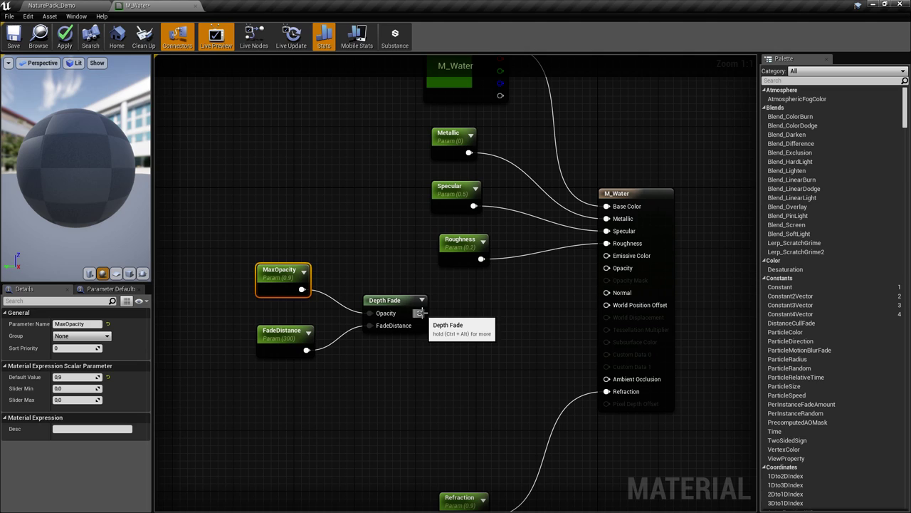
- Create an Add node fed by the Depth Fade output through its A input
{"action": "mouse_move", "coordinate": [445, 328]}
{"action": "right_mouse_down"}
{"action": "mouse_move", "coordinate": [420, 315]}
{"action": "mouse_move", "coordinate": [440, 341]}
{"action": "right_mouse_up"}
{"action": "left_click", "coordinate": [421, 316]}
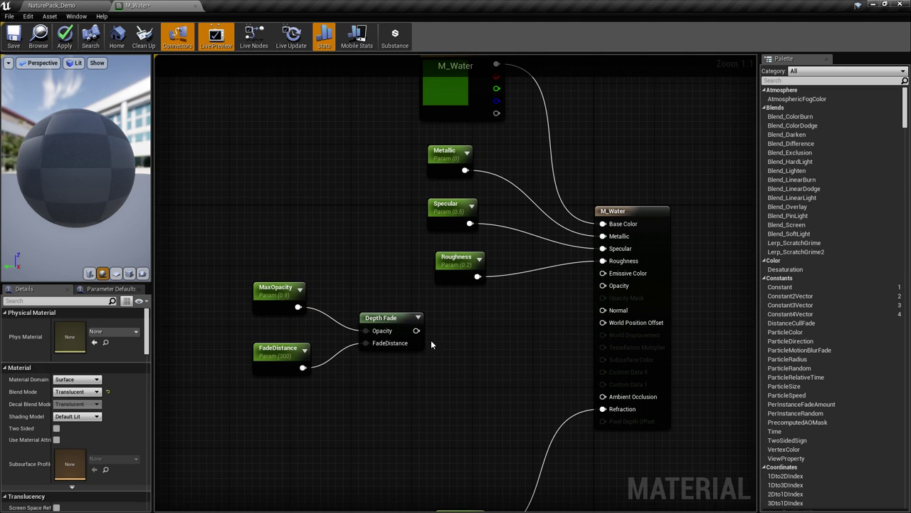
{"action": "left_click_drag", "start_coordinate": [417, 331], "coordinate": [454, 330]}
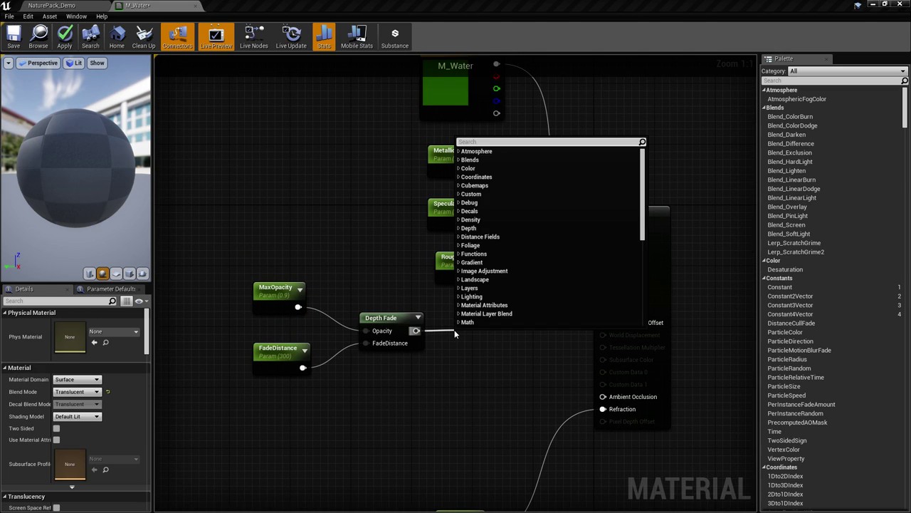
{"action": "type", "text": "dd"}
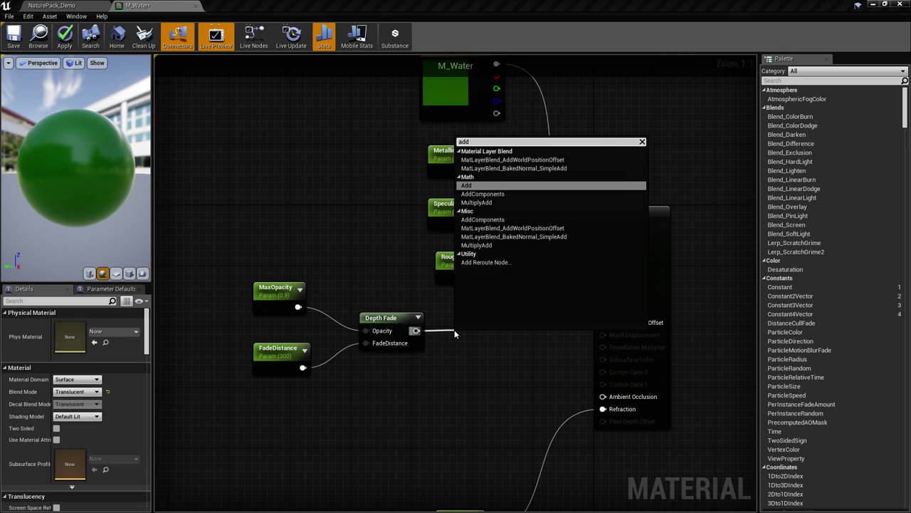
{"action": "key", "text": "Return"}
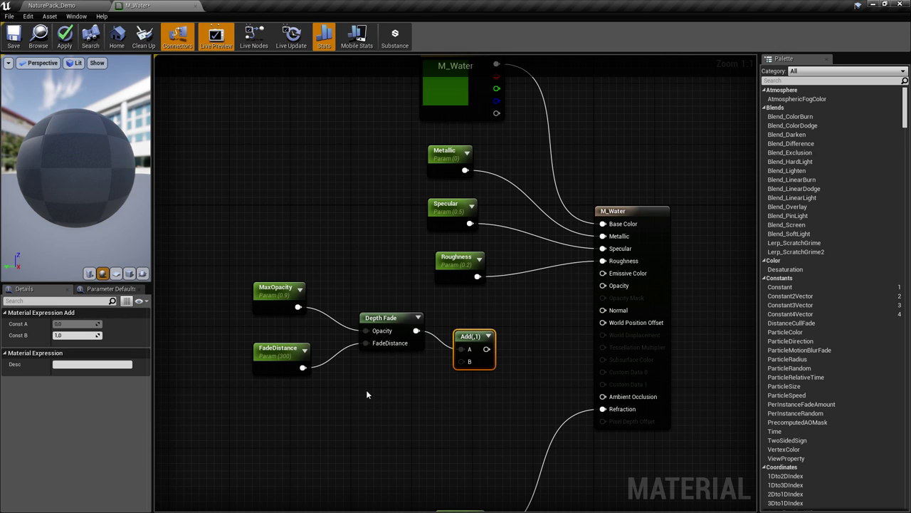
- Duplicate the FadeDistance parameter as WaterDepthOffset below Depth Fade and connect it to the Add node's B input
{"action": "left_click", "coordinate": [276, 348]}
{"action": "key", "text": "ctrl+c"}
{"action": "key", "text": "ctrl+v"}
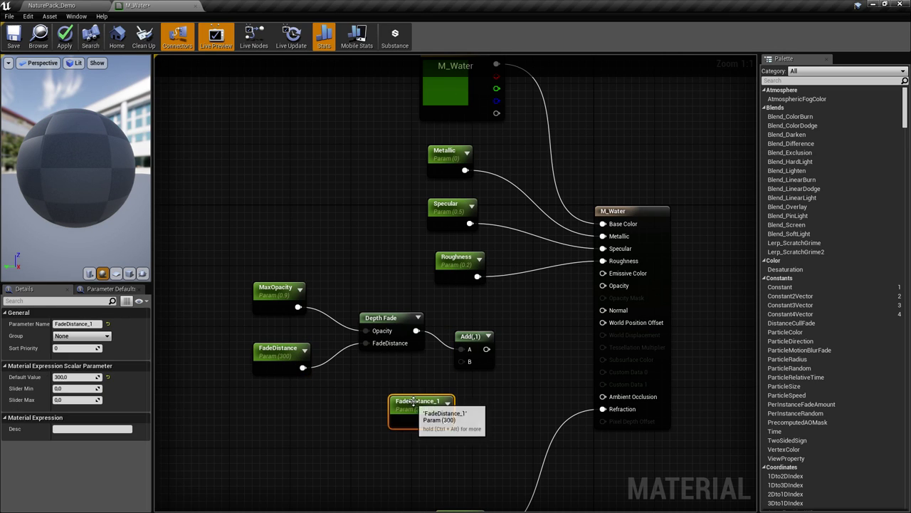
{"action": "left_click_drag", "start_coordinate": [413, 401], "coordinate": [383, 378]}
{"action": "left_click", "coordinate": [79, 324]}
{"action": "type", "text": "WaterDepth"}
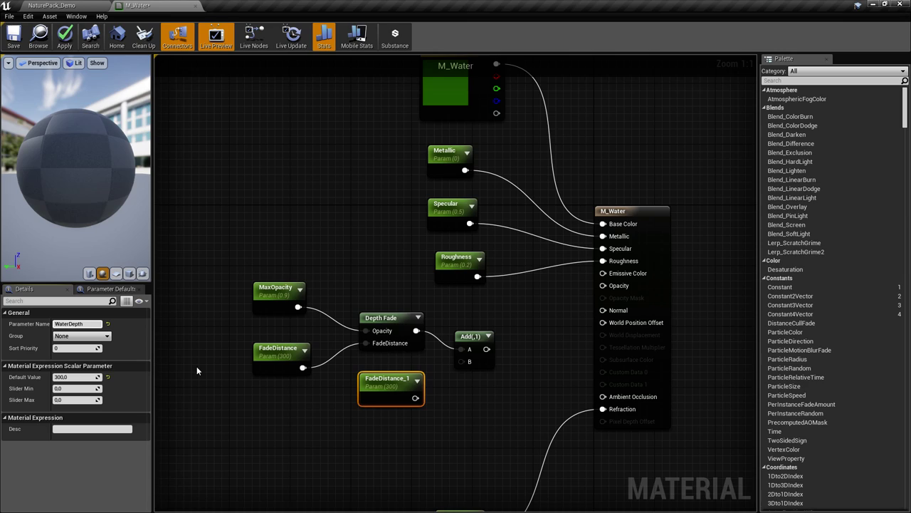
{"action": "type", "text": "Offset"}
{"action": "key", "text": "Return"}
{"action": "left_click_drag", "start_coordinate": [422, 397], "coordinate": [463, 362]}
- Connect the Add node's output to the Opacity input of the M_Water material node
{"action": "right_click_drag", "start_coordinate": [464, 363], "coordinate": [434, 364]}
{"action": "left_click_drag", "start_coordinate": [452, 350], "coordinate": [587, 289]}
{"action": "mouse_move", "coordinate": [499, 361]}
{"action": "right_mouse_down"}
{"action": "mouse_move", "coordinate": [536, 282]}
{"action": "mouse_move", "coordinate": [471, 362]}
{"action": "mouse_move", "coordinate": [484, 322]}
{"action": "mouse_move", "coordinate": [473, 312]}
{"action": "mouse_move", "coordinate": [498, 361]}
{"action": "right_mouse_up"}
{"action": "scroll", "coordinate": [471, 362], "scroll_direction": "down", "scroll_amount": 2}
{"action": "scroll", "coordinate": [471, 363], "scroll_direction": "up", "scroll_amount": 2}
{"action": "left_click", "coordinate": [485, 350]}
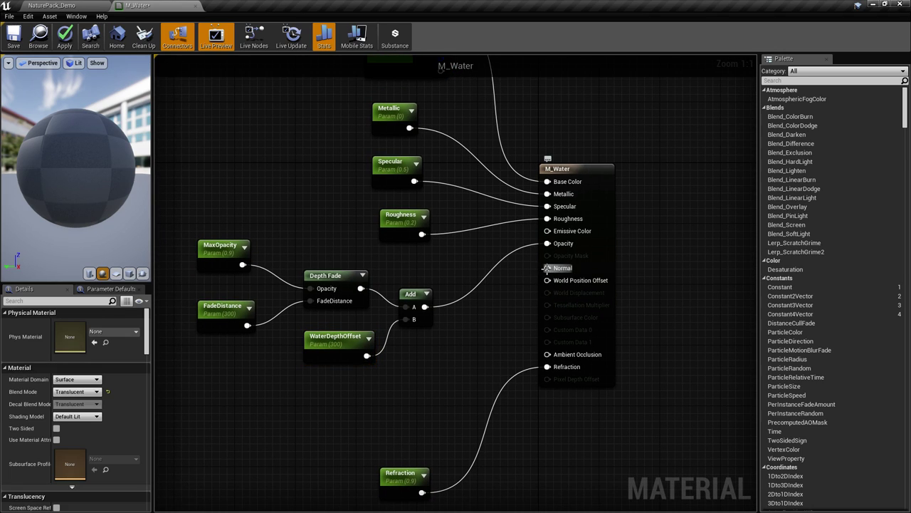
- Review the completed node graph, and apply and save the changes to the M_Water material
{"action": "right_click_drag", "start_coordinate": [554, 285], "coordinate": [577, 310]}
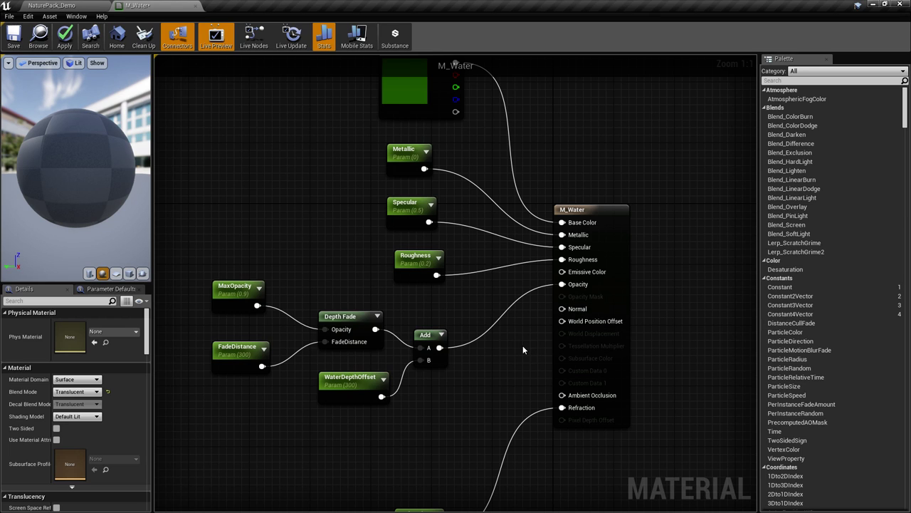
{"action": "scroll", "coordinate": [522, 352], "scroll_direction": "down", "scroll_amount": 3}
{"action": "mouse_move", "coordinate": [521, 358]}
{"action": "right_mouse_down"}
{"action": "mouse_move", "coordinate": [502, 293]}
{"action": "mouse_move", "coordinate": [518, 352]}
{"action": "right_mouse_up"}
{"action": "scroll", "coordinate": [518, 351], "scroll_direction": "up", "scroll_amount": 1}
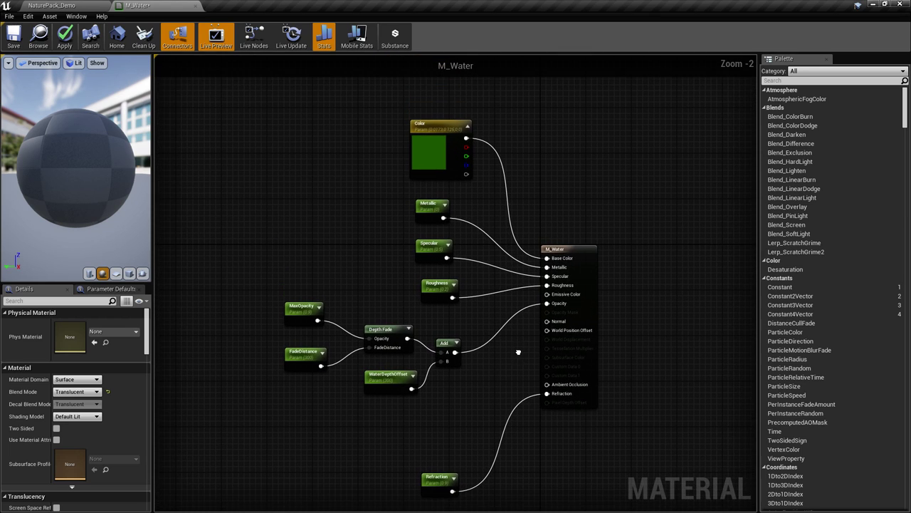
{"action": "scroll", "coordinate": [495, 354], "scroll_direction": "up", "scroll_amount": 1}
{"action": "right_click_drag", "start_coordinate": [470, 395], "coordinate": [496, 458]}
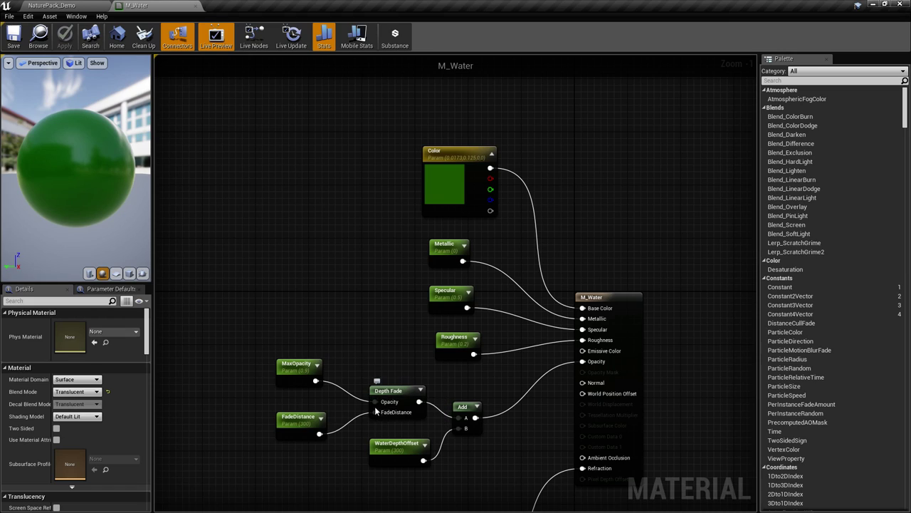
{"action": "left_click", "coordinate": [464, 408]}
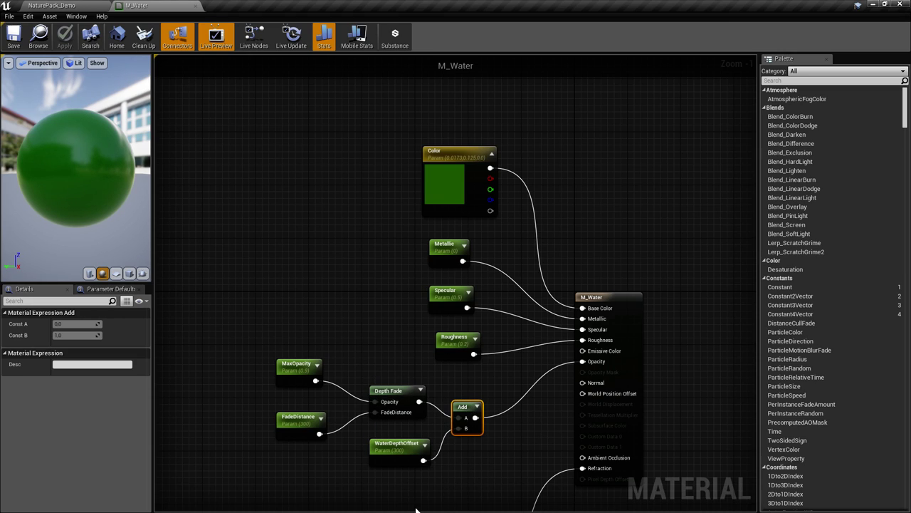
- Switch to the NaturePack_Demo level and create a material instance named MI_Water in the BaseMaterials folder
{"action": "left_click", "coordinate": [71, 5]}
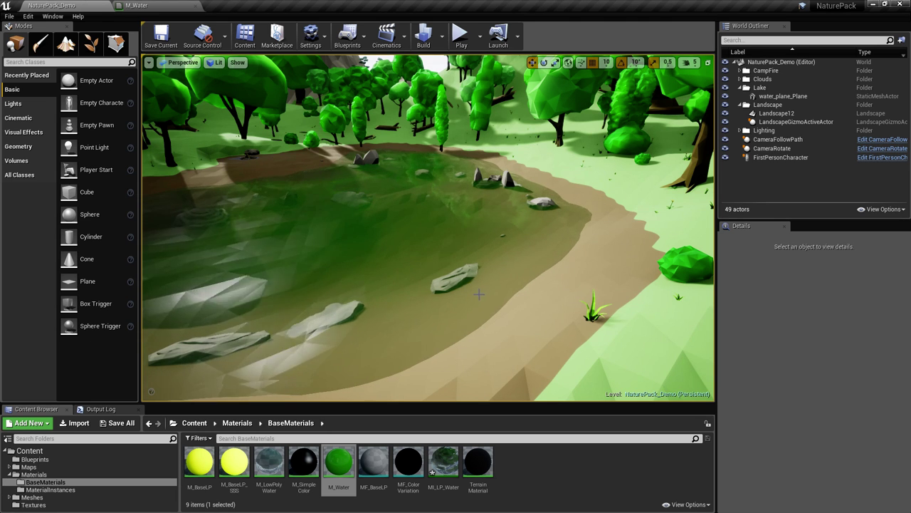
{"action": "right_click", "coordinate": [516, 461]}
{"action": "mouse_move", "coordinate": [607, 403]}
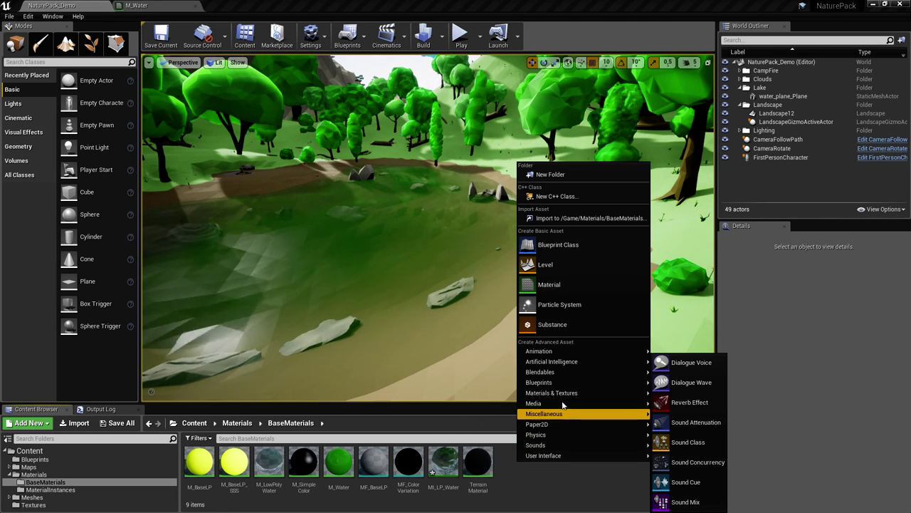
{"action": "mouse_move", "coordinate": [570, 392]}
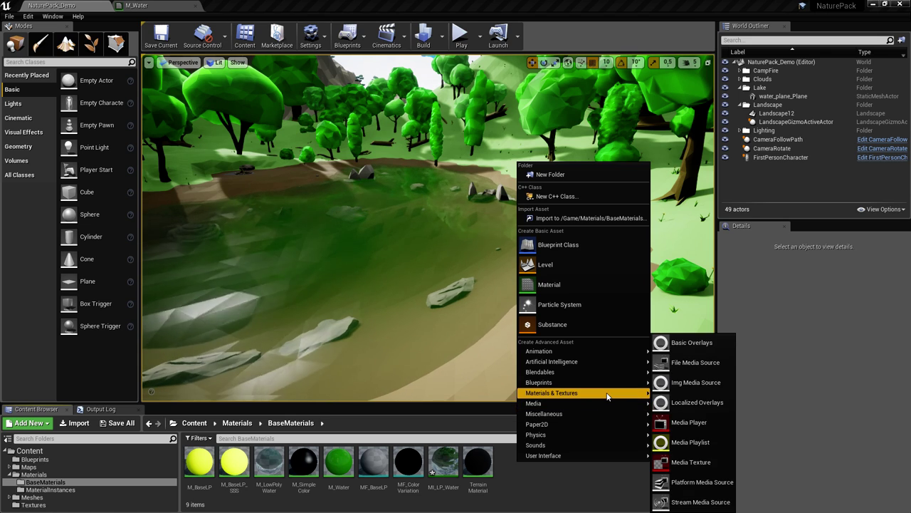
{"action": "left_click", "coordinate": [697, 399]}
{"action": "type", "text": "MI"}
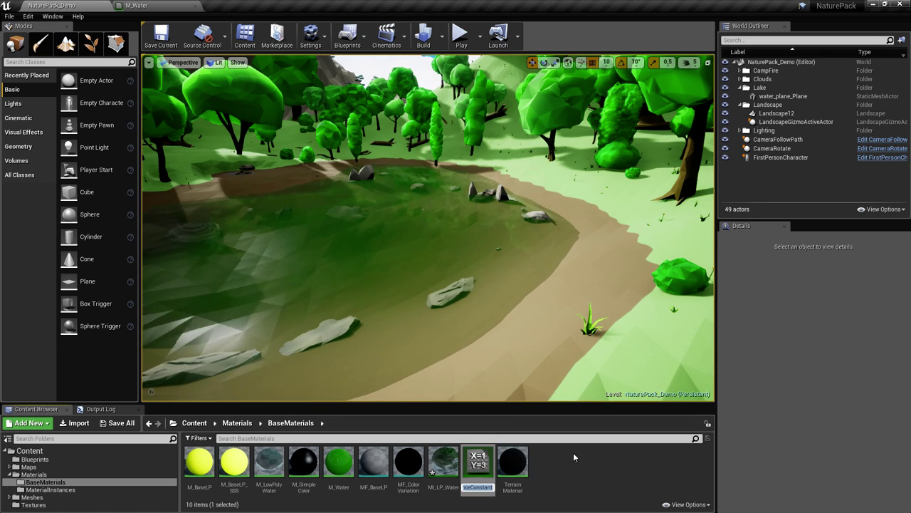
{"action": "key", "text": "Return"}
{"action": "type", "text": "_Water"}
{"action": "key", "text": "Return"}
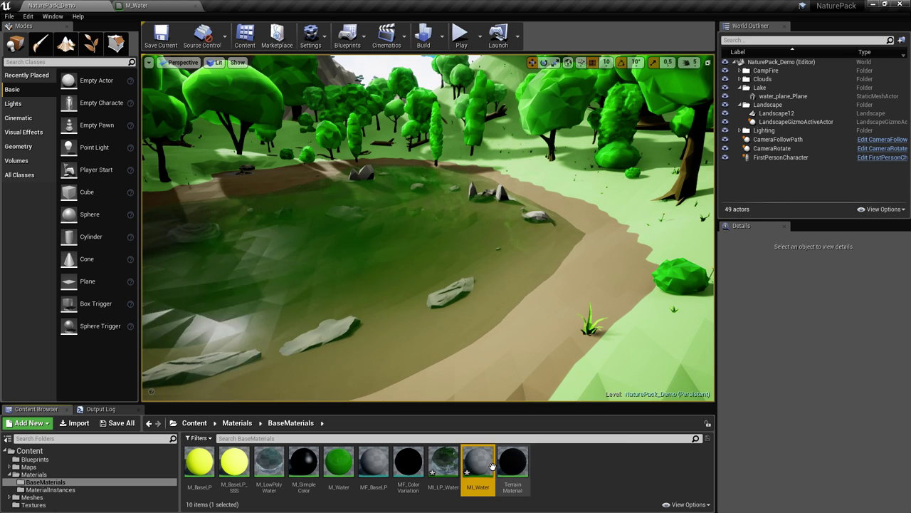
- Open MI_Water, assign M_Water as its parent, and apply the instance to the lake surface in the level
{"action": "double_click", "coordinate": [478, 463]}
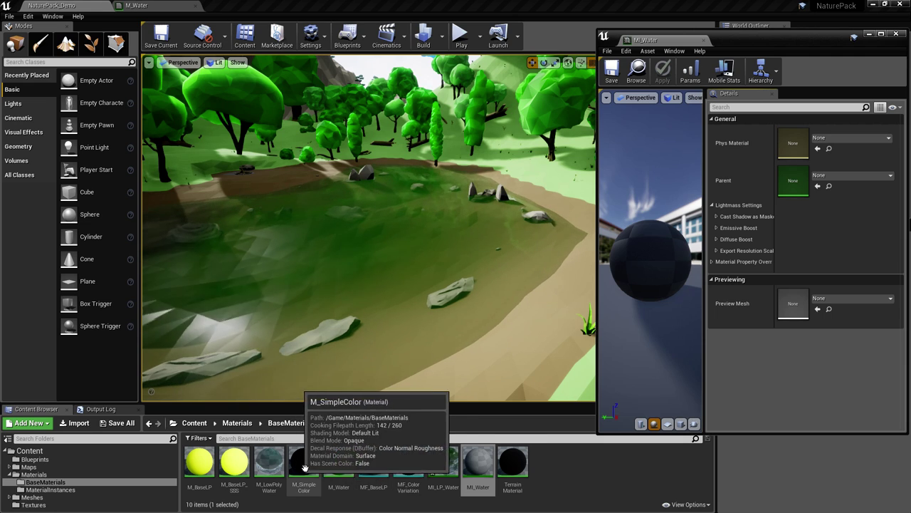
{"action": "left_click_drag", "start_coordinate": [341, 464], "coordinate": [776, 181]}
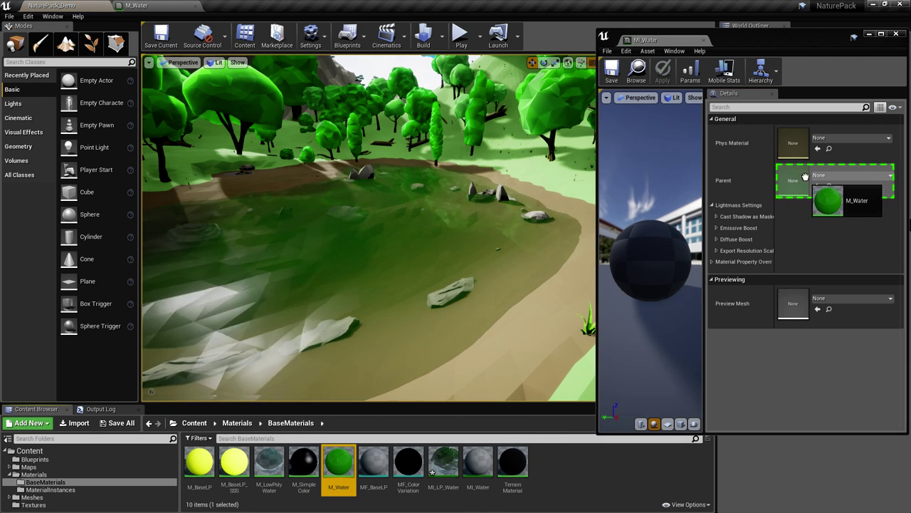
{"action": "left_click", "coordinate": [675, 43]}
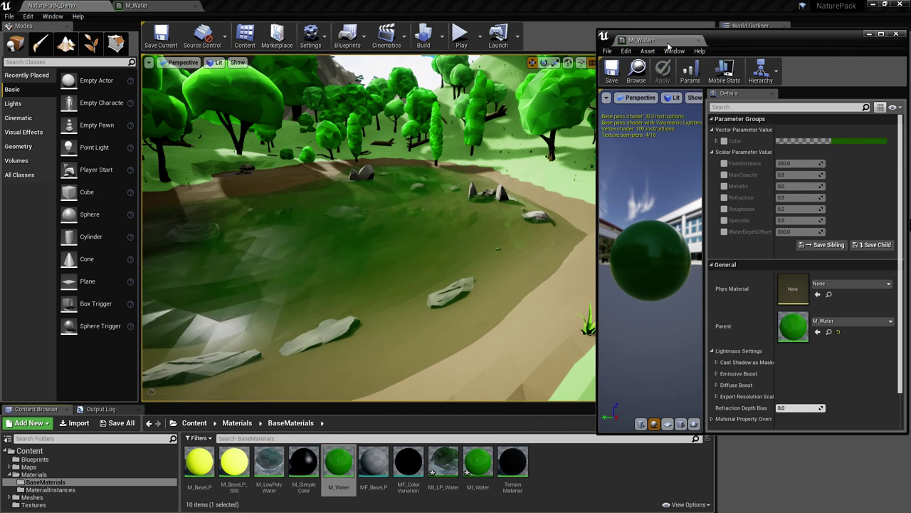
{"action": "left_click_drag", "start_coordinate": [481, 467], "coordinate": [383, 289]}
{"action": "mouse_move", "coordinate": [382, 289]}
{"action": "right_mouse_down"}
{"action": "mouse_move", "coordinate": [403, 289]}
{"action": "mouse_move", "coordinate": [382, 278]}
{"action": "mouse_move", "coordinate": [382, 289]}
{"action": "right_mouse_up"}
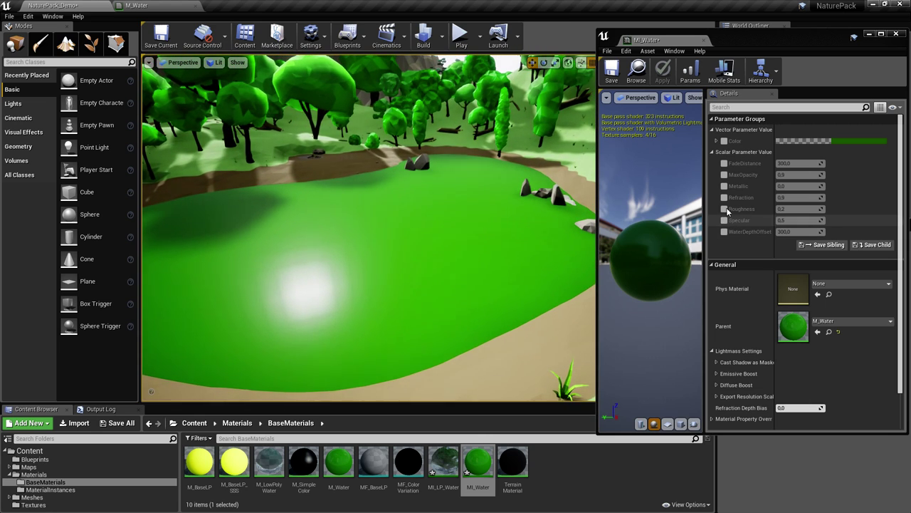
- In MI_Water, override FadeDistance with about 118 and WaterDepthOffset with 0
{"action": "left_click", "coordinate": [726, 165]}
{"action": "left_click_drag", "start_coordinate": [798, 163], "coordinate": [780, 163]}
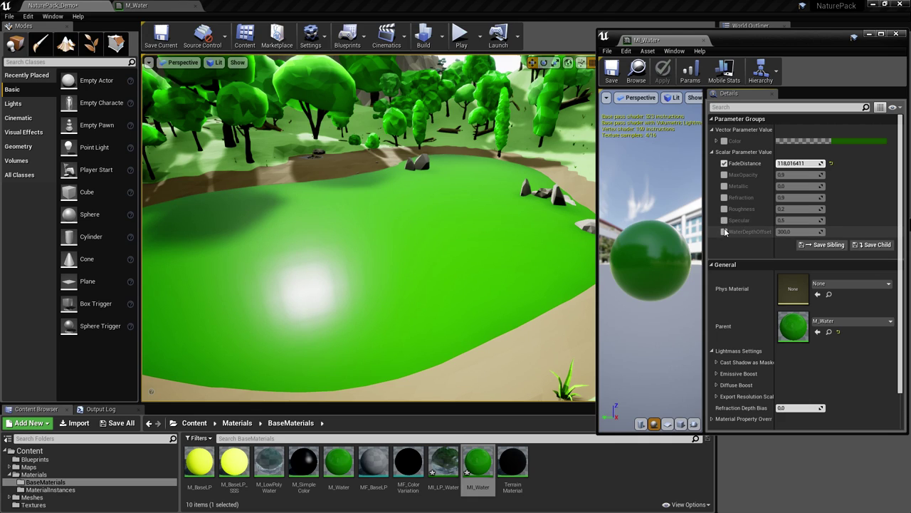
{"action": "left_click", "coordinate": [724, 232]}
{"action": "left_click", "coordinate": [805, 232]}
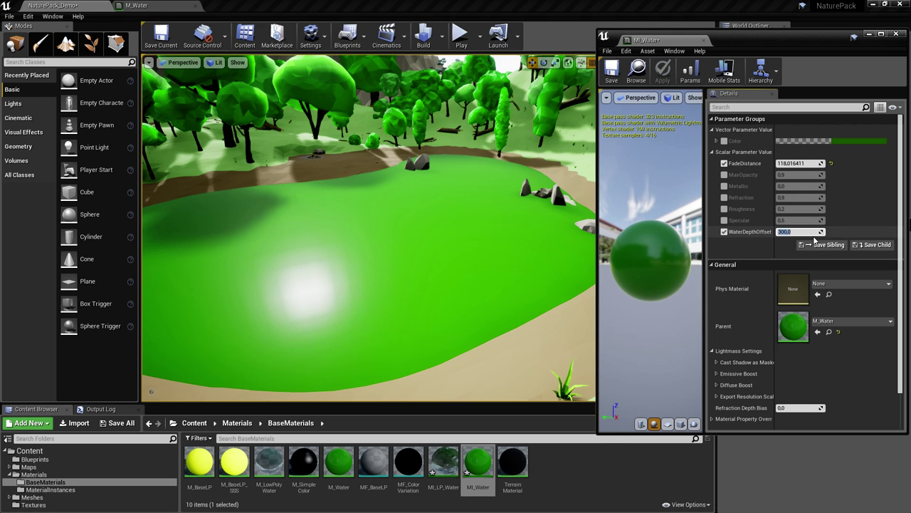
{"action": "type", "text": "0"}
{"action": "key", "text": "Return"}
{"action": "mouse_move", "coordinate": [462, 240]}
{"action": "right_mouse_down"}
{"action": "mouse_move", "coordinate": [499, 249]}
{"action": "mouse_move", "coordinate": [468, 240]}
{"action": "right_mouse_up"}
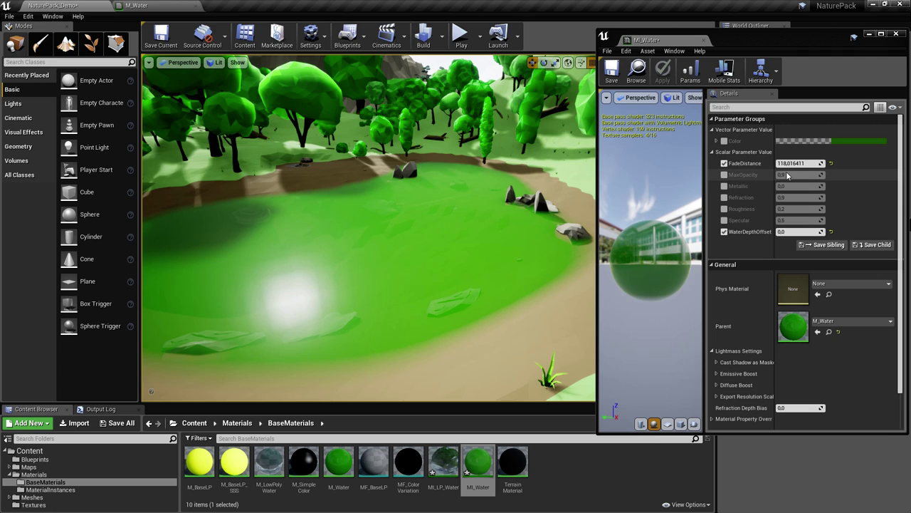
- Raise the MI_Water FadeDistance to about 403 and override MaxOpacity with 1
{"action": "left_click_drag", "start_coordinate": [805, 164], "coordinate": [824, 163]}
{"action": "left_click", "coordinate": [724, 174]}
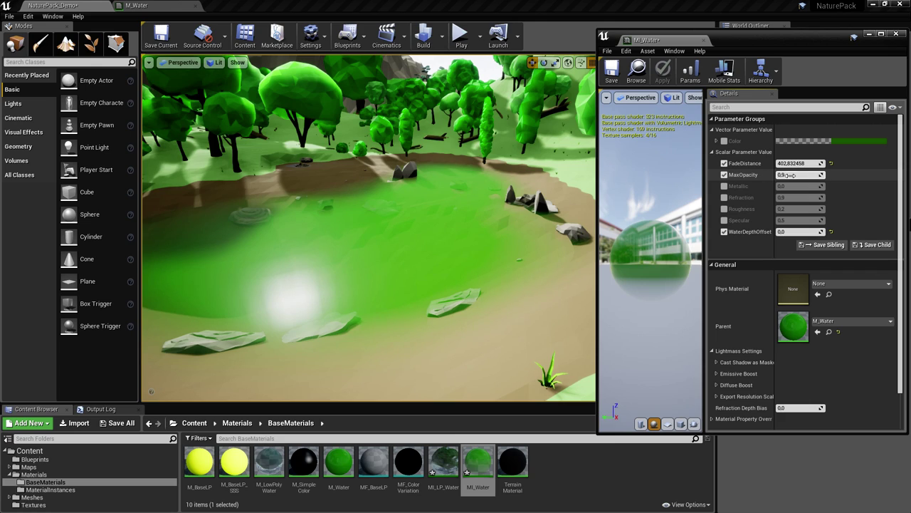
{"action": "left_click", "coordinate": [795, 175]}
{"action": "type", "text": "1"}
{"action": "key", "text": "Return"}
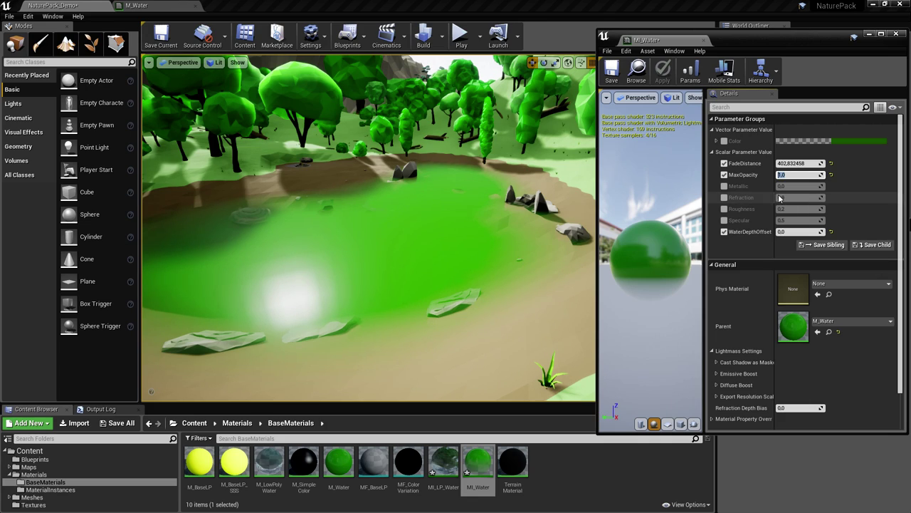
- Raise the WaterDepthOffset of MI_Water to about 0.45 and inspect the lake's shoreline
{"action": "left_click", "coordinate": [794, 163]}
{"action": "right_click_drag", "start_coordinate": [462, 196], "coordinate": [547, 214]}
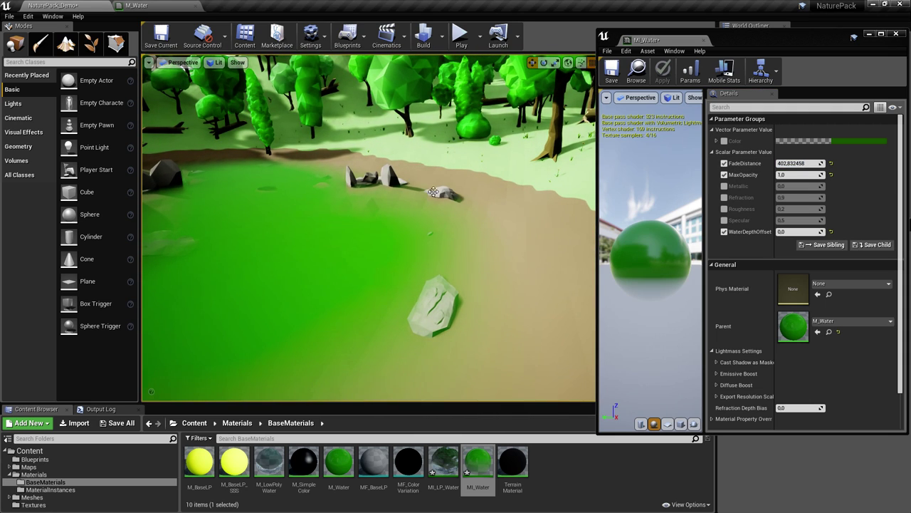
{"action": "mouse_move", "coordinate": [453, 205]}
{"action": "left_mouse_down"}
{"action": "mouse_move", "coordinate": [442, 228]}
{"action": "mouse_move", "coordinate": [453, 205]}
{"action": "left_mouse_up"}
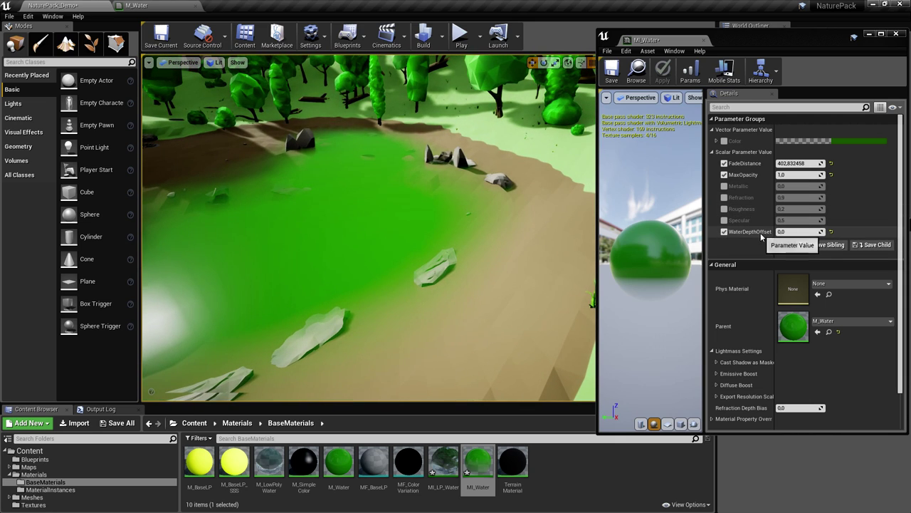
{"action": "right_click_drag", "start_coordinate": [527, 214], "coordinate": [479, 199]}
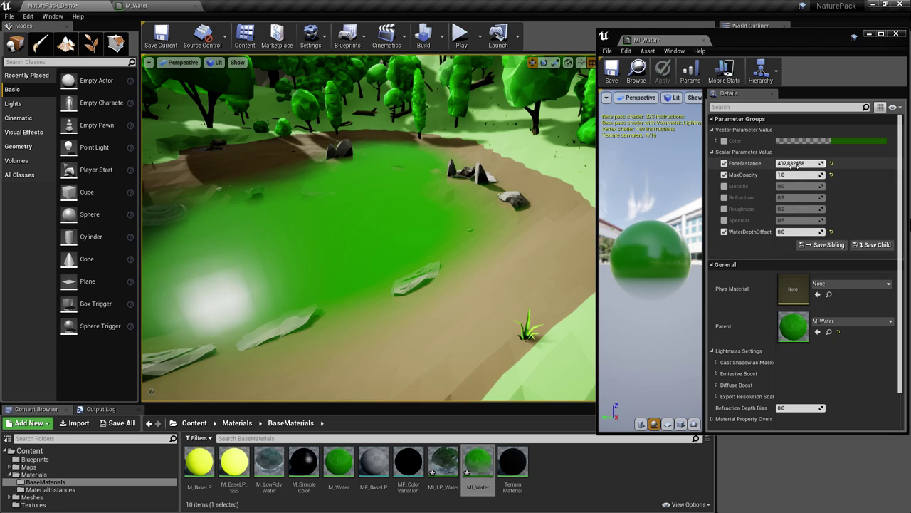
{"action": "left_click_drag", "start_coordinate": [785, 232], "coordinate": [813, 232]}
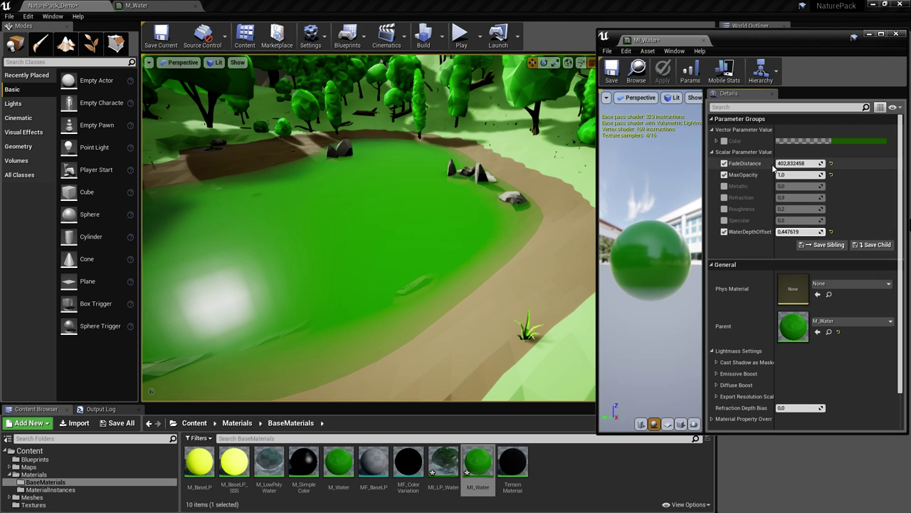
{"action": "mouse_move", "coordinate": [439, 319]}
{"action": "right_mouse_down"}
{"action": "mouse_move", "coordinate": [427, 318]}
{"action": "mouse_move", "coordinate": [456, 320]}
{"action": "mouse_move", "coordinate": [439, 320]}
{"action": "right_mouse_up"}
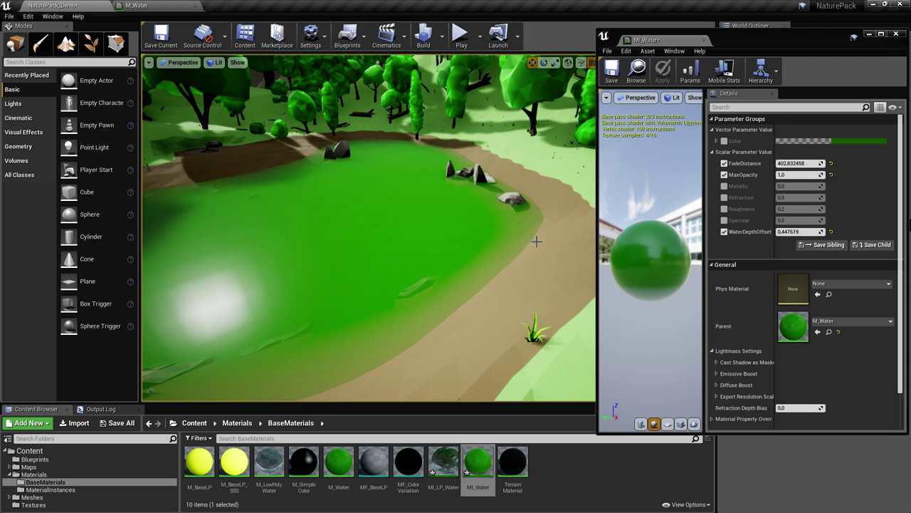
{"action": "scroll", "coordinate": [537, 239], "scroll_direction": "up", "scroll_amount": 3}
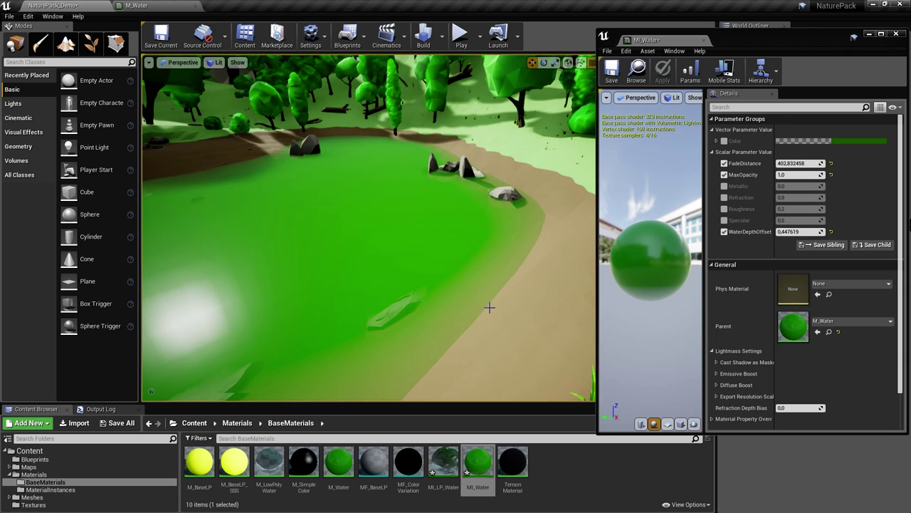
{"action": "right_click_drag", "start_coordinate": [531, 203], "coordinate": [547, 204]}
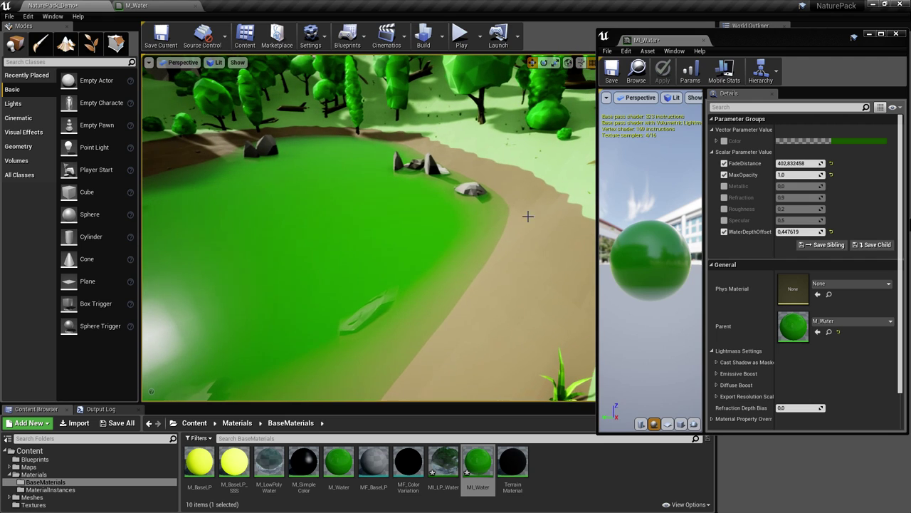
{"action": "right_click_drag", "start_coordinate": [500, 221], "coordinate": [496, 214]}
{"action": "right_click_drag", "start_coordinate": [491, 274], "coordinate": [486, 268]}
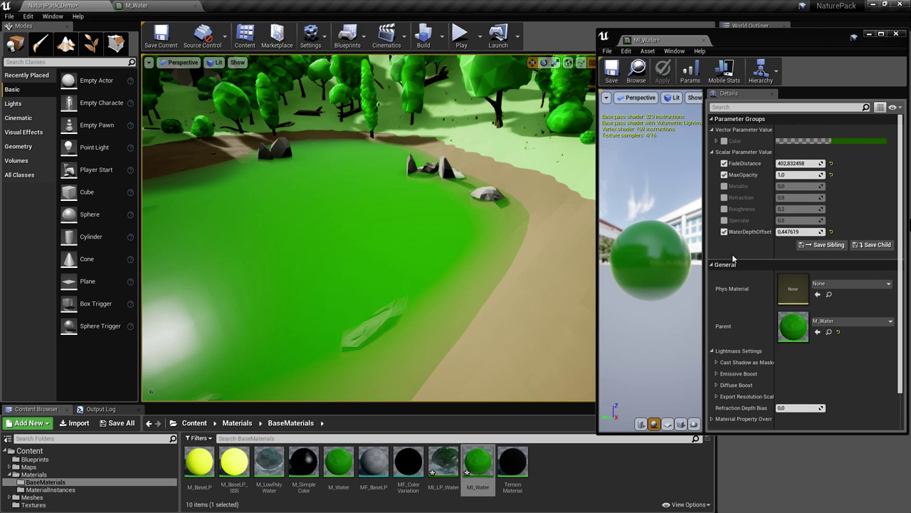
- Set the WaterDepthOffset of MI_Water to 0 to compare the lake's edge
{"action": "left_click", "coordinate": [801, 232]}
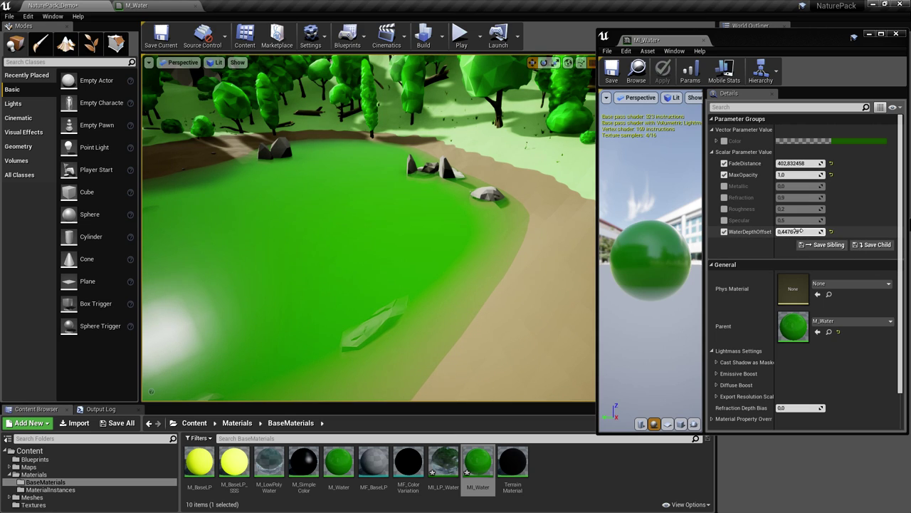
{"action": "type", "text": "0"}
{"action": "key", "text": "Return"}
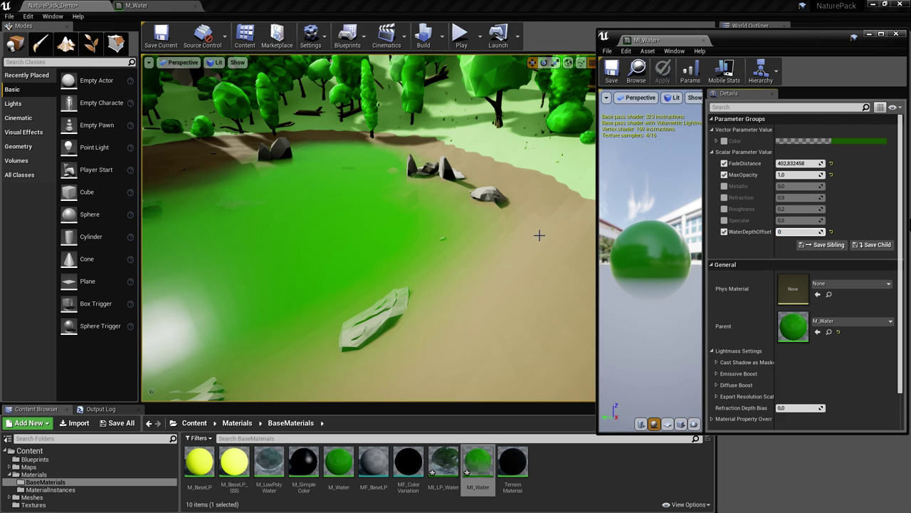
- In MI_Water, set WaterDepthOffset to about 0.45 and raise FadeDistance to about 775
{"action": "left_click", "coordinate": [773, 250]}
{"action": "left_click_drag", "start_coordinate": [789, 232], "coordinate": [812, 232]}
{"action": "right_click_drag", "start_coordinate": [546, 243], "coordinate": [455, 230]}
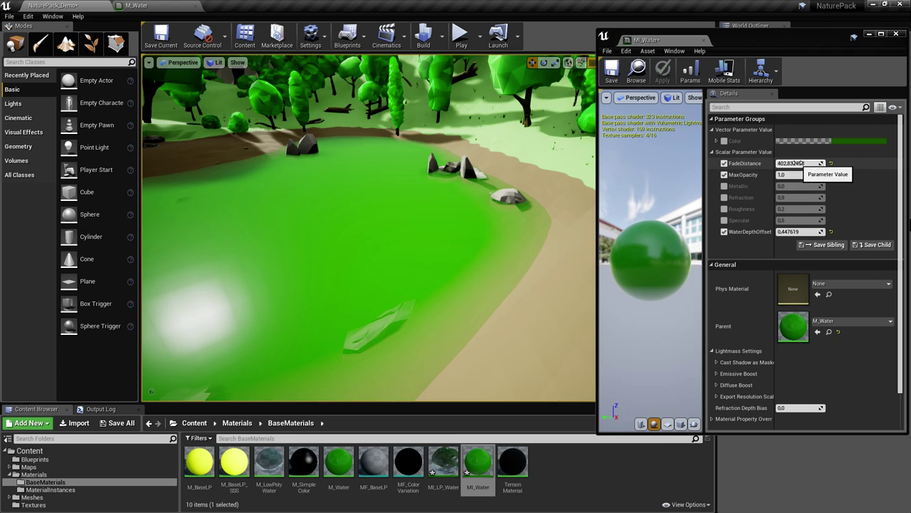
{"action": "left_click_drag", "start_coordinate": [797, 163], "coordinate": [816, 163]}
- Examine the water's transparency and shoreline fade around the lake from several viewpoints
{"action": "right_click_drag", "start_coordinate": [455, 226], "coordinate": [436, 229]}
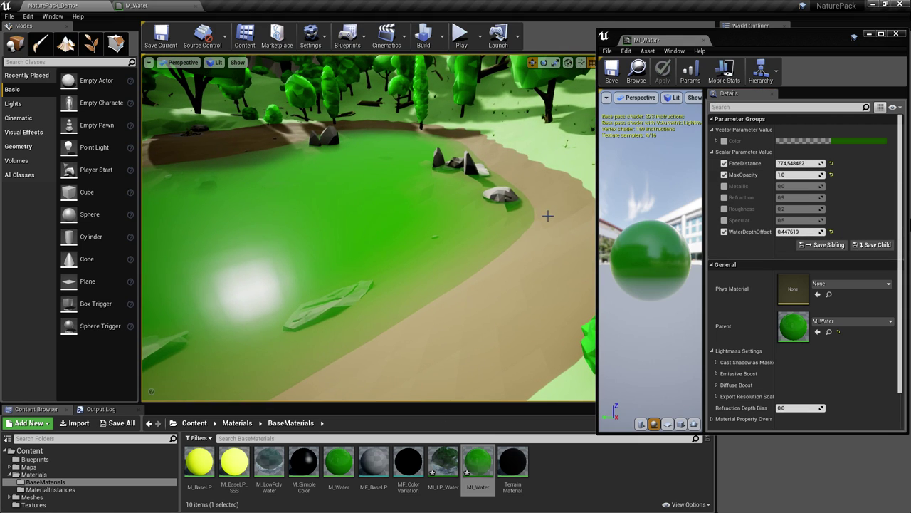
{"action": "right_click_drag", "start_coordinate": [581, 197], "coordinate": [515, 218]}
{"action": "key", "text": "w"}
{"action": "key", "text": "s"}
{"action": "key", "text": "w"}
{"action": "key", "text": "w"}
{"action": "right_click_drag", "start_coordinate": [570, 202], "coordinate": [541, 204]}
{"action": "key", "text": "s"}
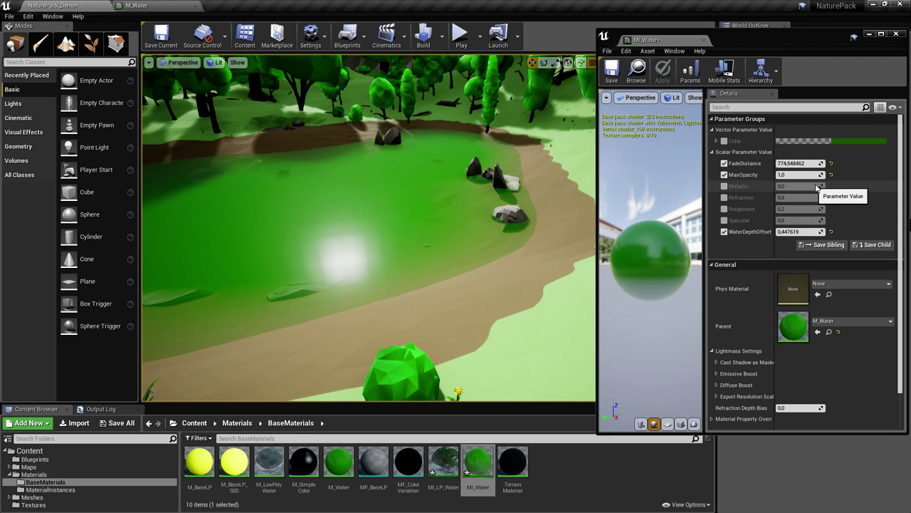
- Close MI_Water, open M_Water, and move the depth-fade opacity nodes and the Refraction parameter apart to free graph space
{"action": "left_click", "coordinate": [703, 41]}
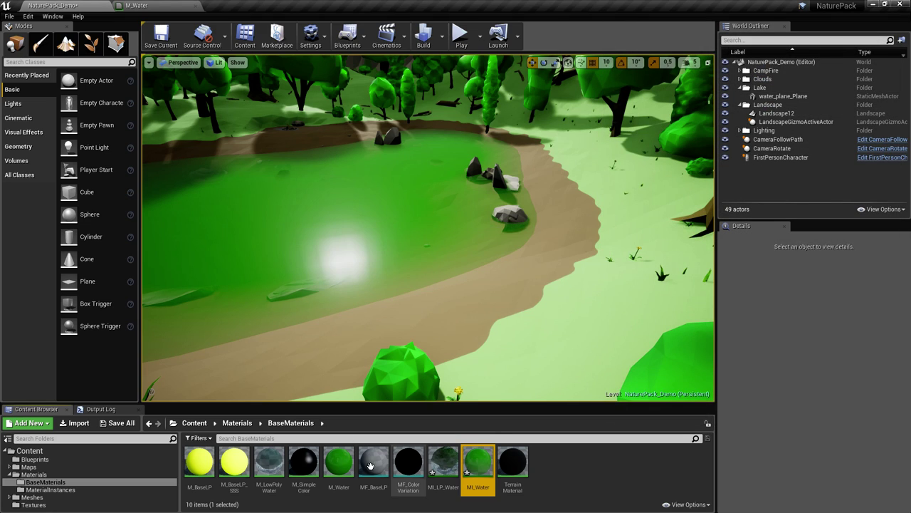
{"action": "double_click", "coordinate": [339, 461]}
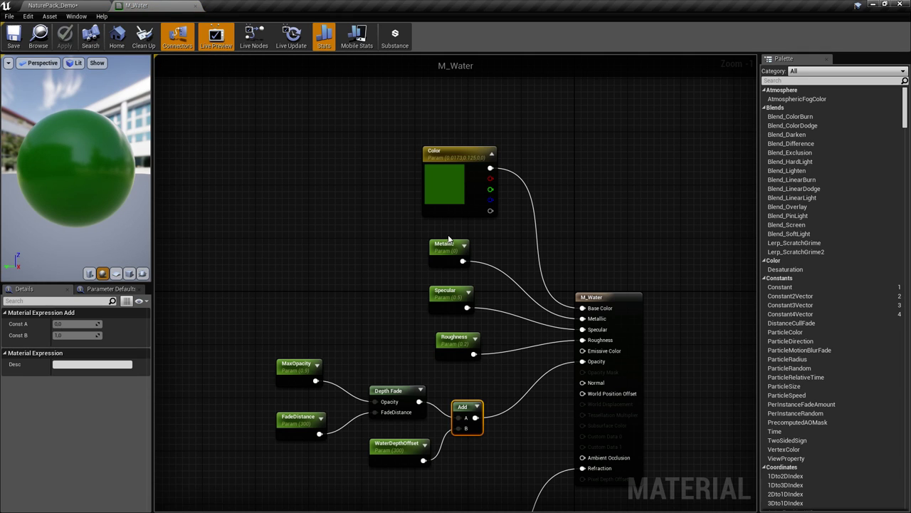
{"action": "right_click_drag", "start_coordinate": [465, 386], "coordinate": [521, 197]}
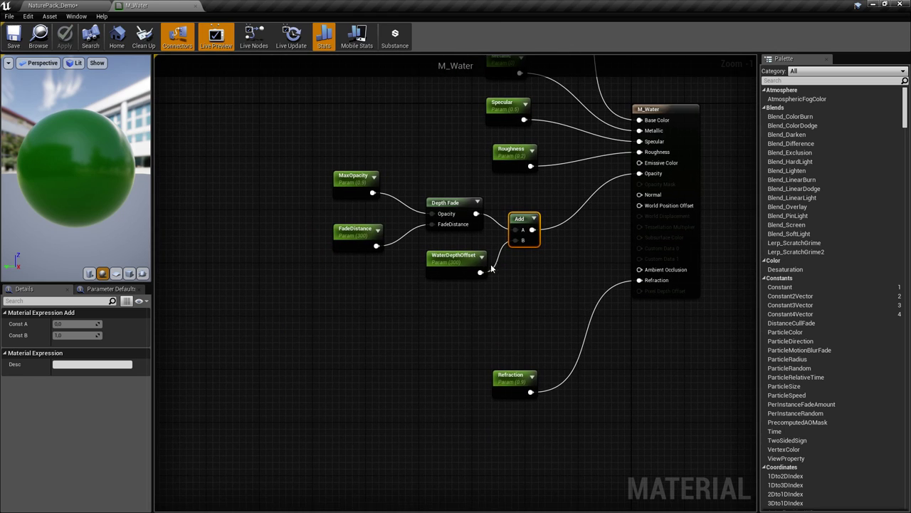
{"action": "scroll", "coordinate": [492, 270], "scroll_direction": "up", "scroll_amount": 1}
{"action": "right_click_drag", "start_coordinate": [482, 345], "coordinate": [525, 437]}
{"action": "left_click_drag", "start_coordinate": [297, 248], "coordinate": [580, 374]}
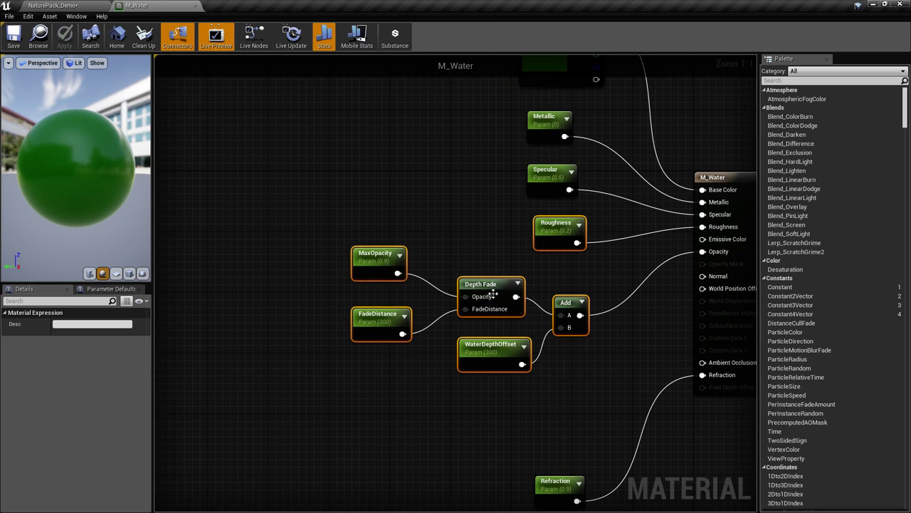
{"action": "left_click", "coordinate": [341, 282]}
{"action": "left_click_drag", "start_coordinate": [317, 275], "coordinate": [598, 368]}
{"action": "left_click_drag", "start_coordinate": [569, 313], "coordinate": [482, 265]}
{"action": "right_click_drag", "start_coordinate": [522, 447], "coordinate": [494, 373]}
{"action": "left_click_drag", "start_coordinate": [533, 411], "coordinate": [555, 473]}
{"action": "right_click_drag", "start_coordinate": [484, 359], "coordinate": [511, 419]}
{"action": "right_click_drag", "start_coordinate": [685, 276], "coordinate": [616, 265]}
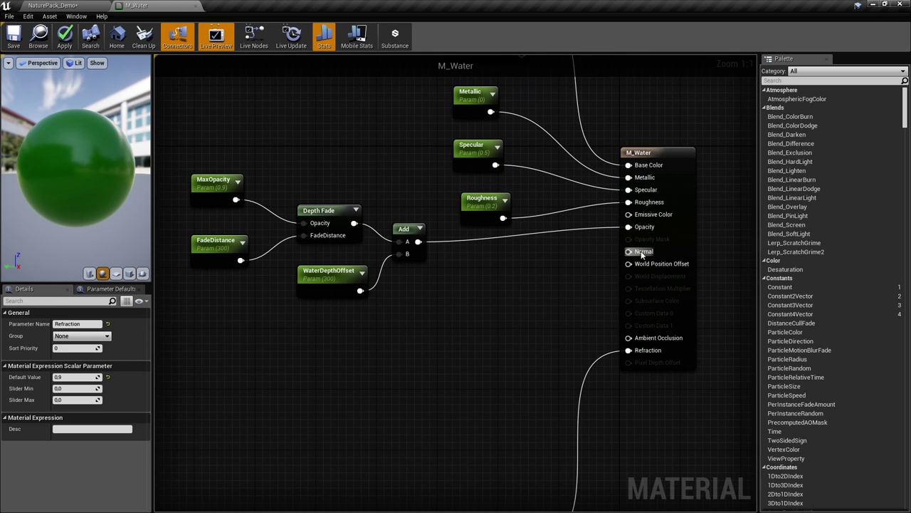
- Add a WorldPosition node to the M_Water graph and place it below the depth-fade nodes
{"action": "right_click_drag", "start_coordinate": [395, 358], "coordinate": [438, 332]}
{"action": "right_click", "coordinate": [408, 323]}
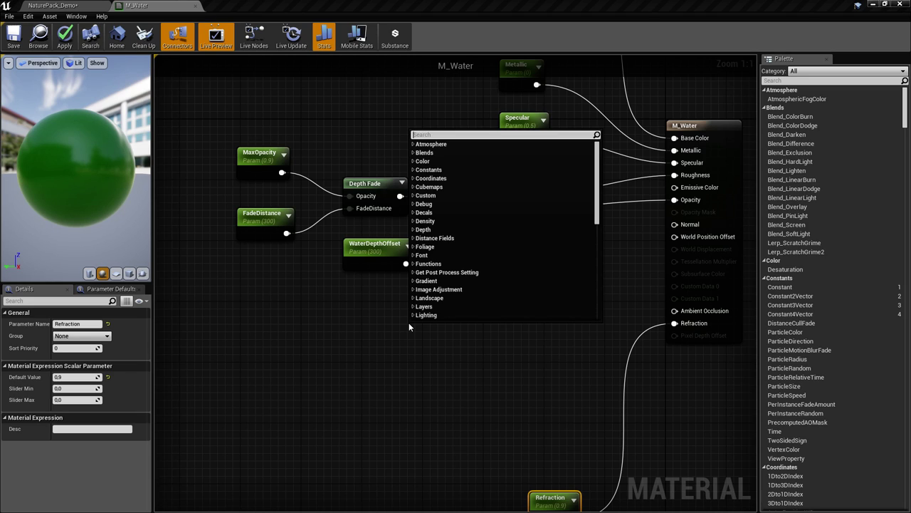
{"action": "type", "text": "world"}
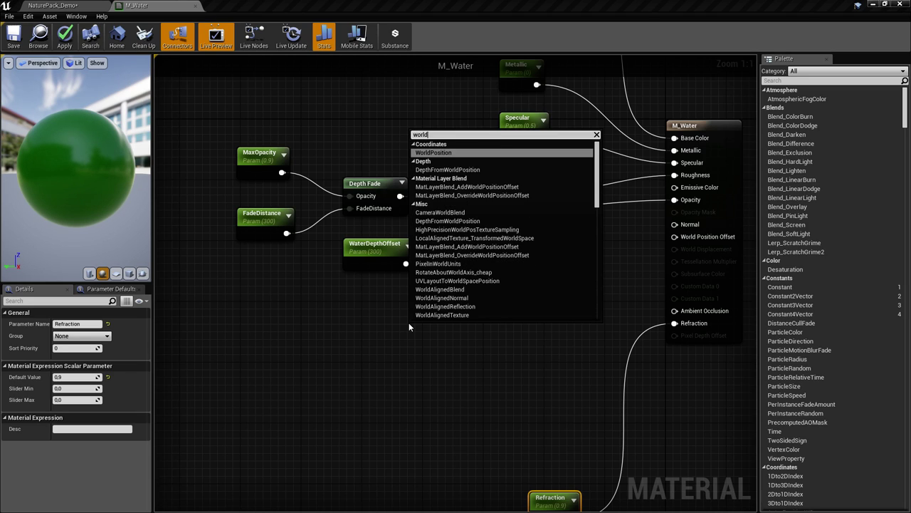
{"action": "key", "text": "Return"}
{"action": "left_click_drag", "start_coordinate": [448, 329], "coordinate": [348, 323]}
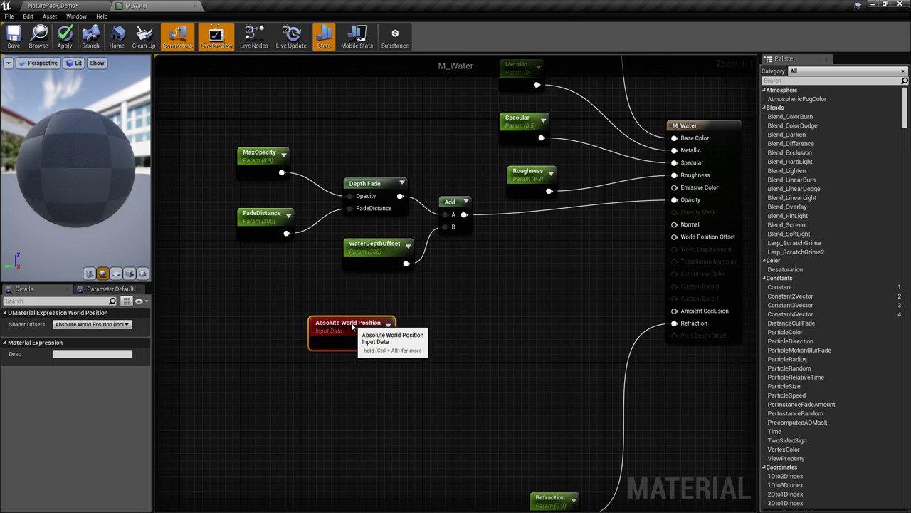
- Add DDX and DDY nodes and connect Absolute World Position to the Value input of both
{"action": "right_click", "coordinate": [417, 311]}
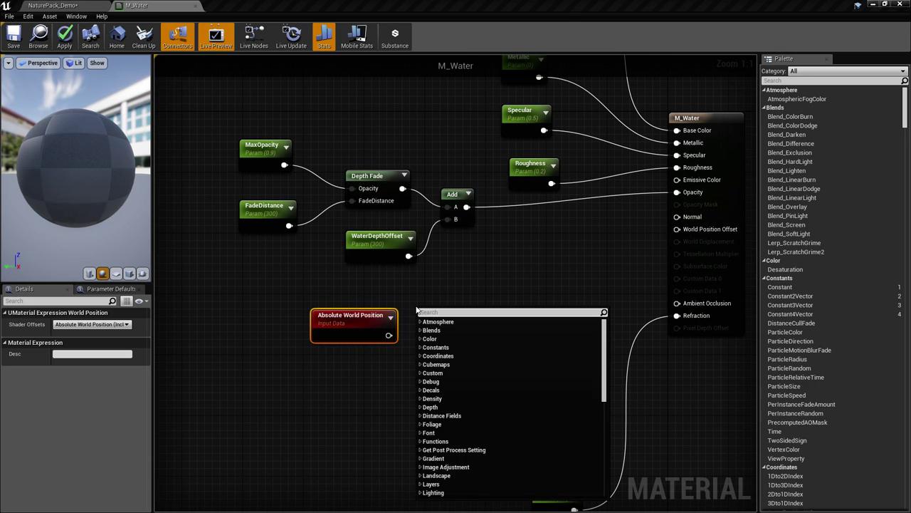
{"action": "type", "text": "add"}
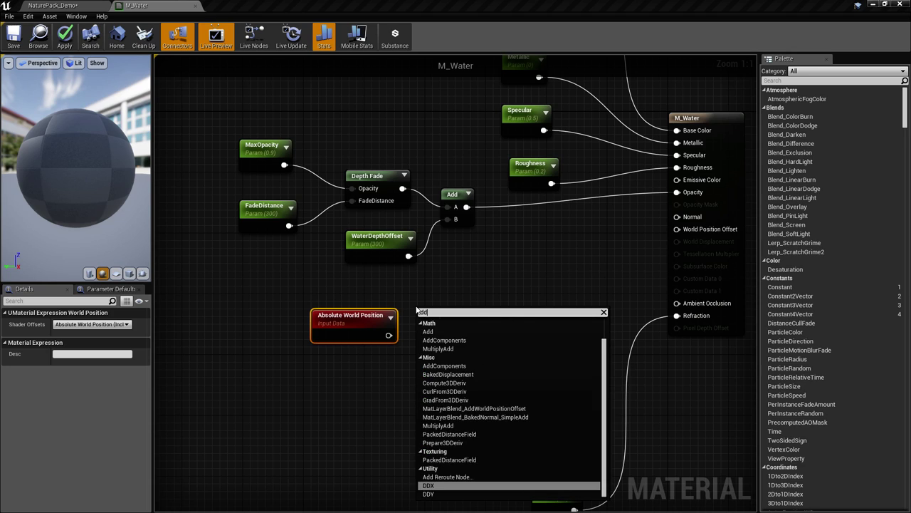
{"action": "type", "text": "x"}
{"action": "key", "text": "Return"}
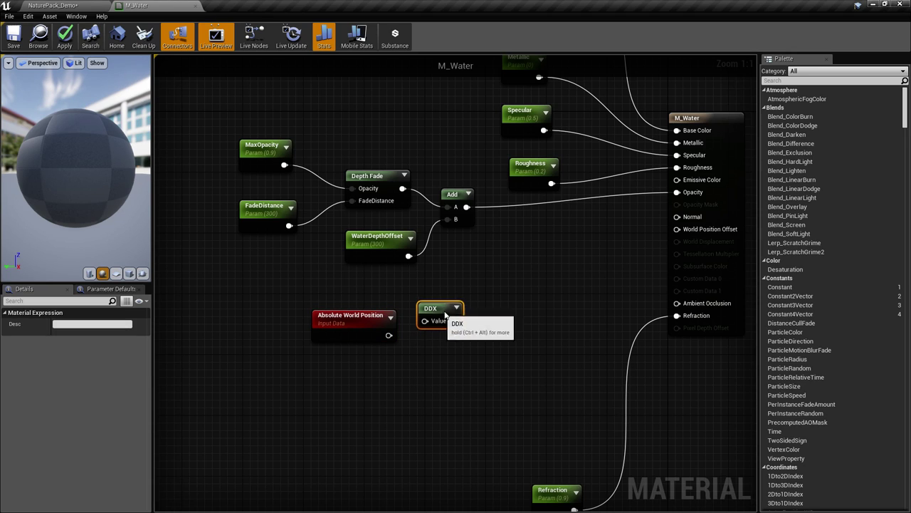
{"action": "right_click", "coordinate": [419, 356]}
{"action": "type", "text": "dd"}
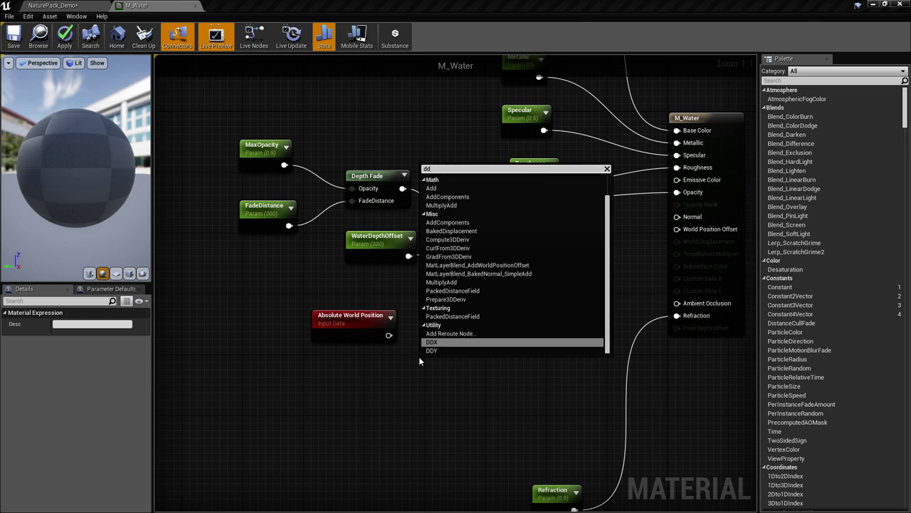
{"action": "type", "text": "y"}
{"action": "key", "text": "Return"}
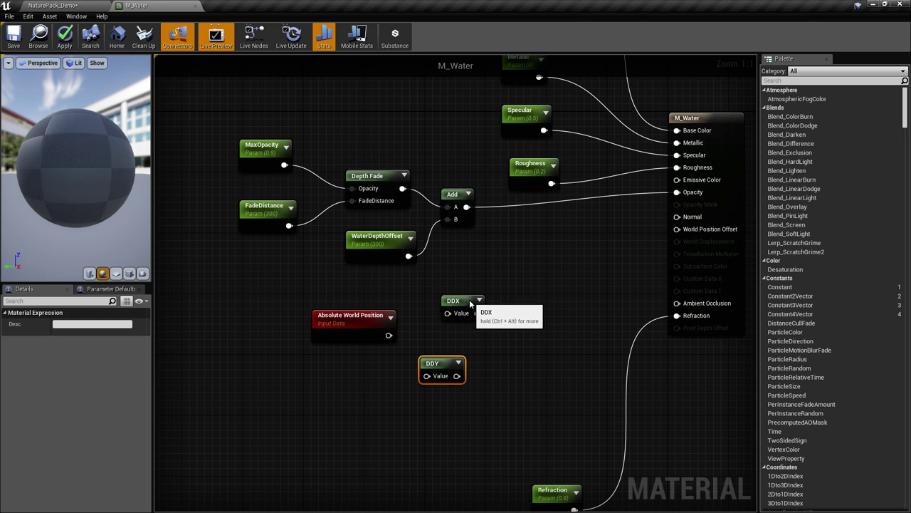
{"action": "left_click_drag", "start_coordinate": [470, 304], "coordinate": [452, 311]}
{"action": "left_click_drag", "start_coordinate": [389, 336], "coordinate": [429, 377]}
- Add a CrossProduct node with DDX into A and DDY into B, and connect its output to the material's Normal input
{"action": "right_click", "coordinate": [487, 328]}
{"action": "key", "text": "Escape"}
{"action": "left_click_drag", "start_coordinate": [463, 320], "coordinate": [491, 340]}
{"action": "type", "text": "cross"}
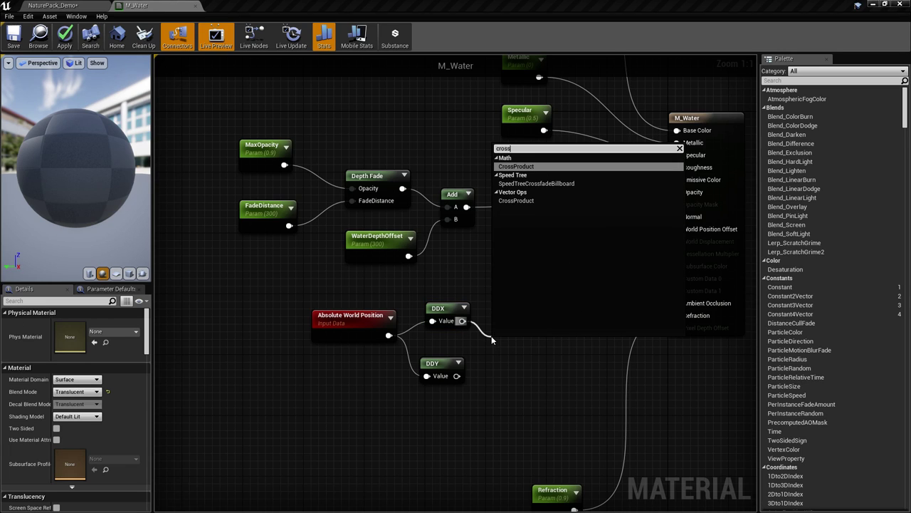
{"action": "key", "text": "Return"}
{"action": "left_click_drag", "start_coordinate": [499, 368], "coordinate": [456, 375]}
{"action": "left_click_drag", "start_coordinate": [501, 349], "coordinate": [685, 217]}
{"action": "right_click_drag", "start_coordinate": [630, 314], "coordinate": [593, 304]}
{"action": "left_click_drag", "start_coordinate": [220, 302], "coordinate": [484, 385]}
{"action": "right_click_drag", "start_coordinate": [186, 281], "coordinate": [195, 284]}
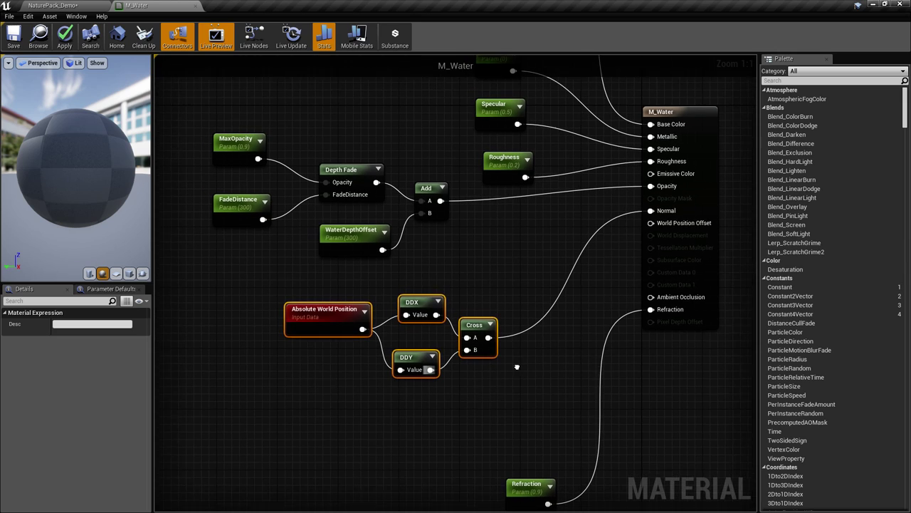
{"action": "left_click_drag", "start_coordinate": [211, 295], "coordinate": [491, 385]}
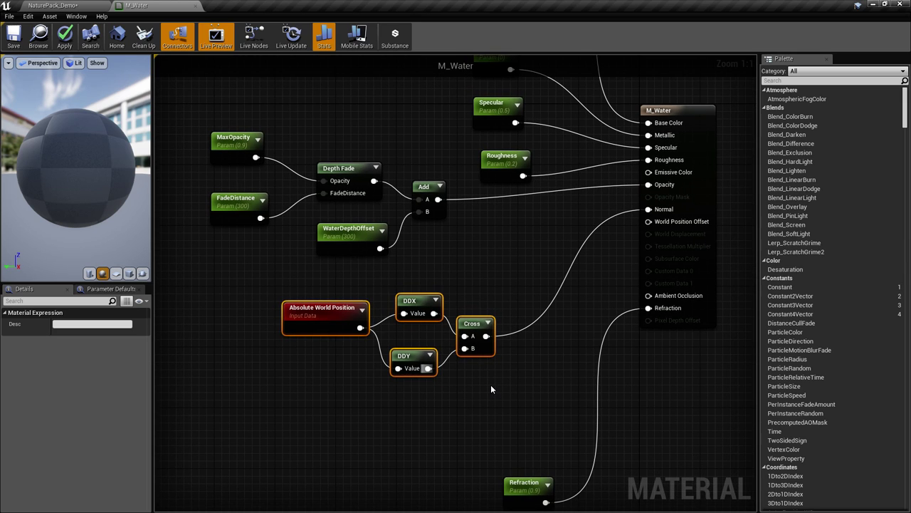
{"action": "left_click", "coordinate": [494, 384]}
- Switch to the NaturePack_Demo level and examine the lake surface with the updated water normals
{"action": "left_click", "coordinate": [57, 6]}
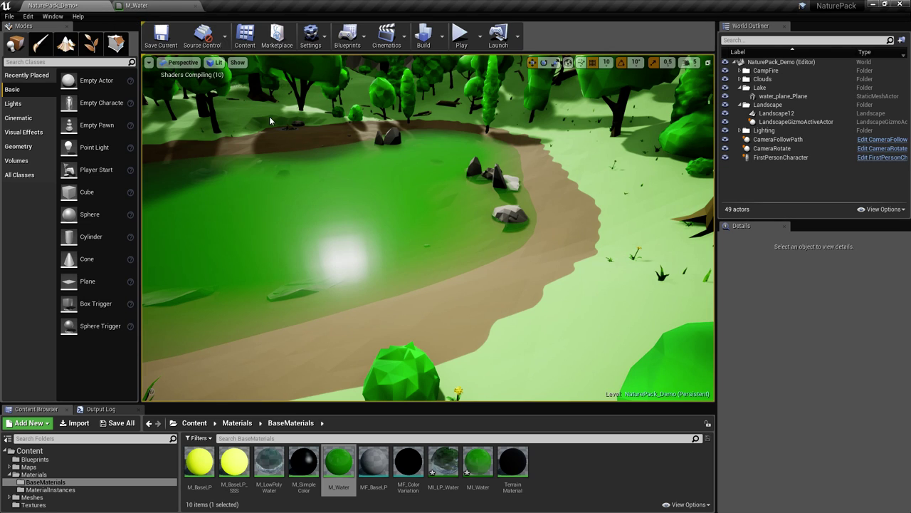
{"action": "right_click_drag", "start_coordinate": [401, 250], "coordinate": [346, 252]}
{"action": "right_click_drag", "start_coordinate": [530, 277], "coordinate": [530, 277]}
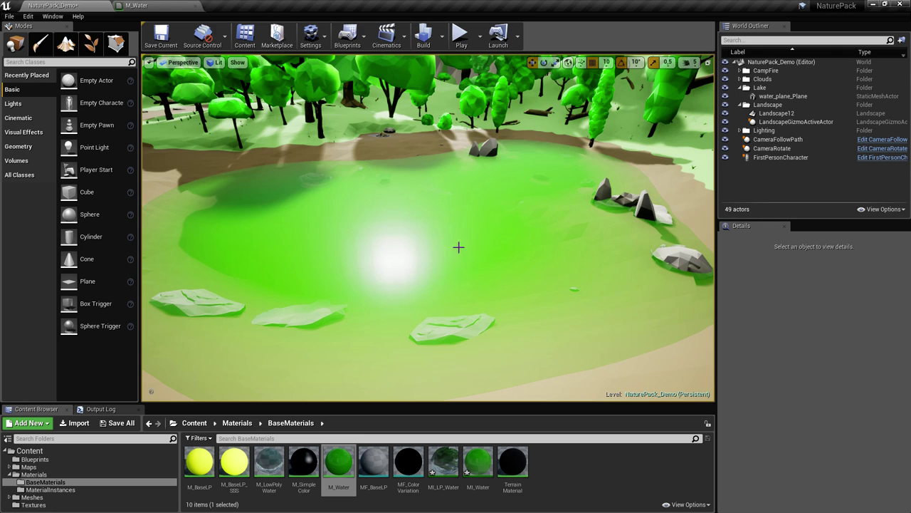
- Return to the M_Water graph and move the Refraction parameter farther down to make more room below the normal nodes
{"action": "left_click", "coordinate": [158, 6]}
{"action": "right_click_drag", "start_coordinate": [456, 374], "coordinate": [502, 321]}
{"action": "scroll", "coordinate": [525, 364], "scroll_direction": "down", "scroll_amount": 2}
{"action": "left_click_drag", "start_coordinate": [565, 405], "coordinate": [605, 456]}
{"action": "right_click_drag", "start_coordinate": [512, 399], "coordinate": [488, 346]}
{"action": "scroll", "coordinate": [512, 335], "scroll_direction": "up", "scroll_amount": 2}
{"action": "scroll", "coordinate": [470, 359], "scroll_direction": "down", "scroll_amount": 1}
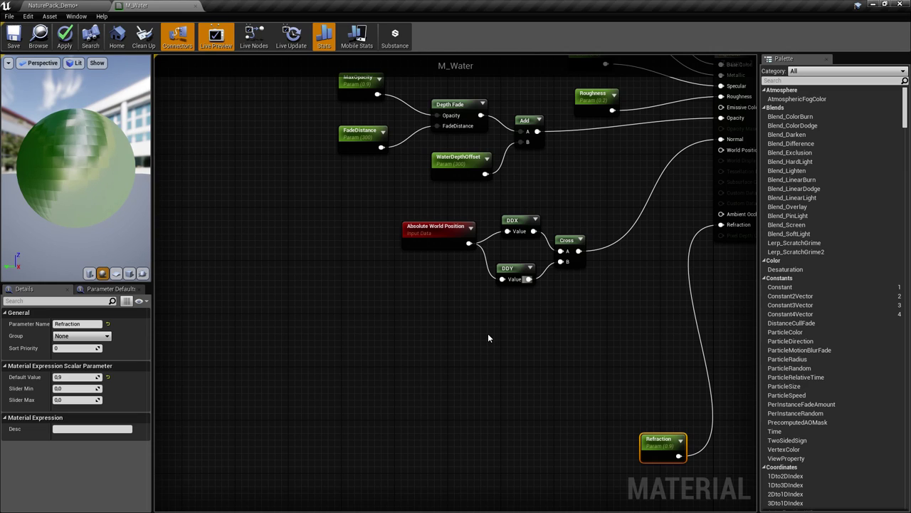
- Add a TextureSample node in the empty graph area below the Absolute World Position and DDX/DDY nodes
{"action": "right_click_drag", "start_coordinate": [399, 317], "coordinate": [381, 277]}
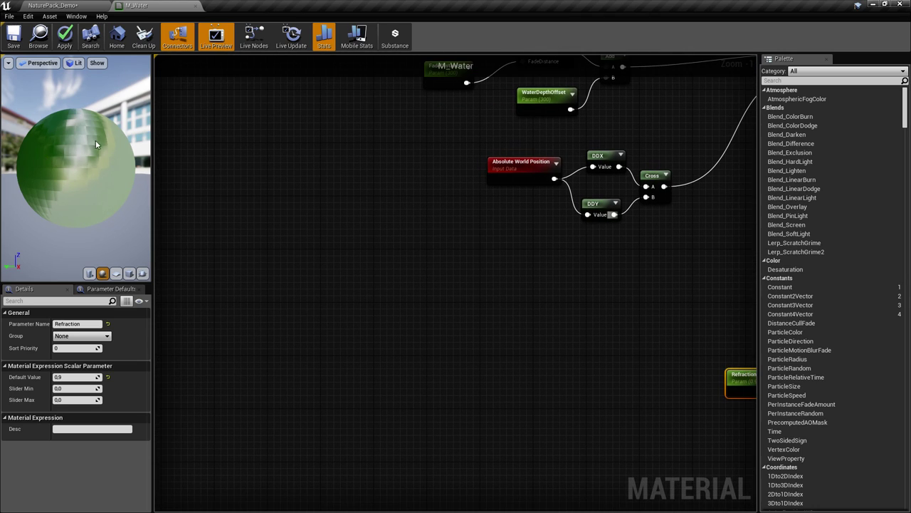
{"action": "right_click_drag", "start_coordinate": [465, 279], "coordinate": [419, 264]}
{"action": "right_click", "coordinate": [365, 271]}
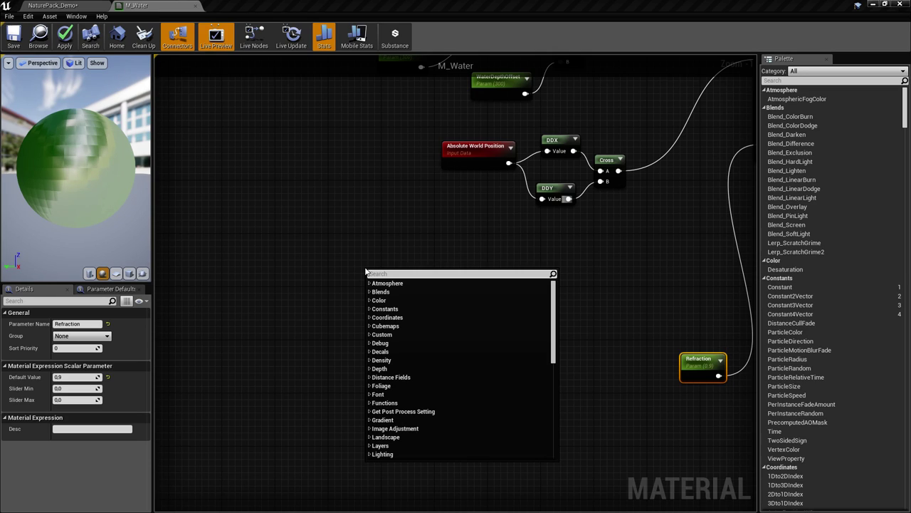
{"action": "type", "text": "texture"}
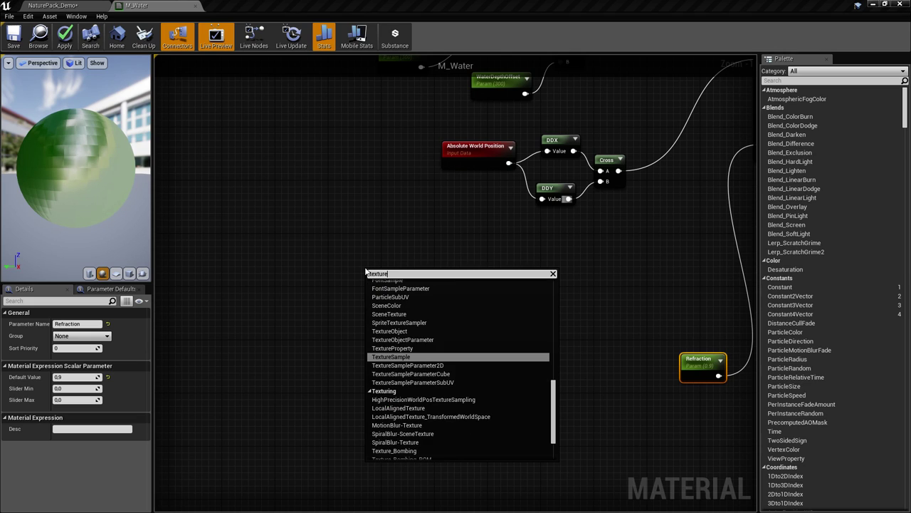
{"action": "key", "text": "Return"}
{"action": "left_click", "coordinate": [364, 271]}
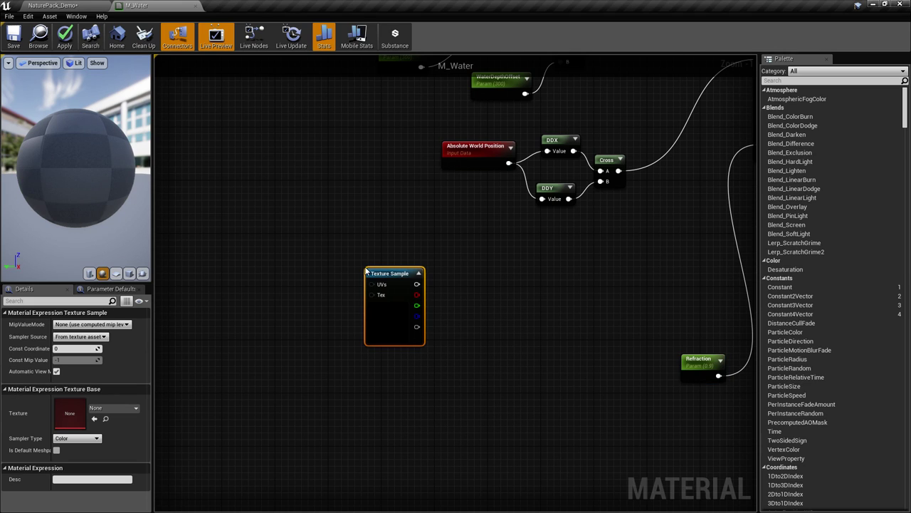
- Assign the LowResBlurredNoise texture to the Texture Sample node and reposition the node slightly
{"action": "left_click", "coordinate": [119, 408]}
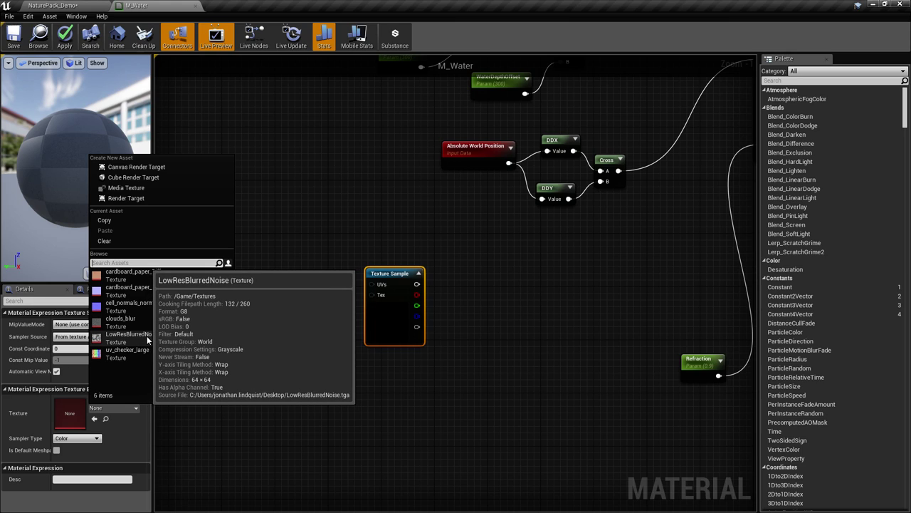
{"action": "left_click", "coordinate": [147, 340]}
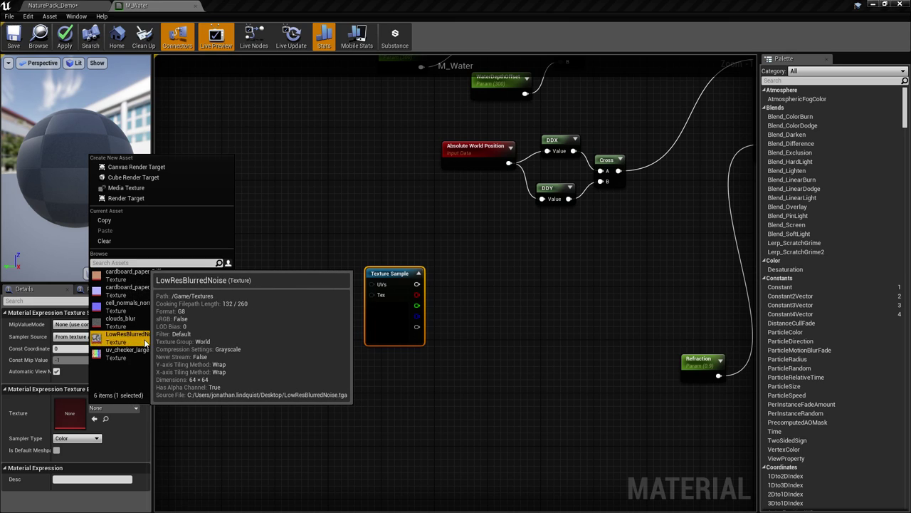
{"action": "right_click_drag", "start_coordinate": [272, 373], "coordinate": [446, 309]}
{"action": "left_click_drag", "start_coordinate": [575, 242], "coordinate": [570, 249]}
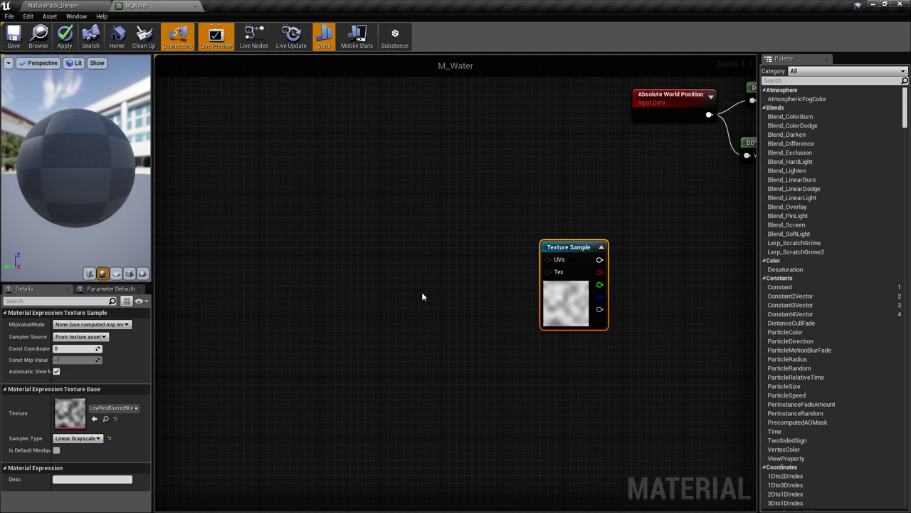
{"action": "right_click_drag", "start_coordinate": [366, 267], "coordinate": [400, 261]}
{"action": "left_click", "coordinate": [400, 264]}
{"action": "right_click_drag", "start_coordinate": [441, 283], "coordinate": [359, 265]}
{"action": "right_click_drag", "start_coordinate": [500, 248], "coordinate": [498, 236]}
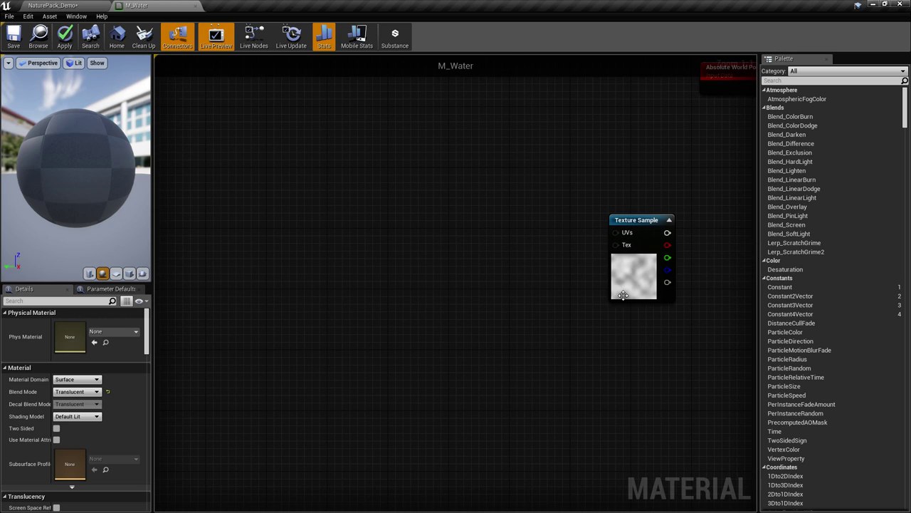
{"action": "right_click_drag", "start_coordinate": [635, 271], "coordinate": [558, 254]}
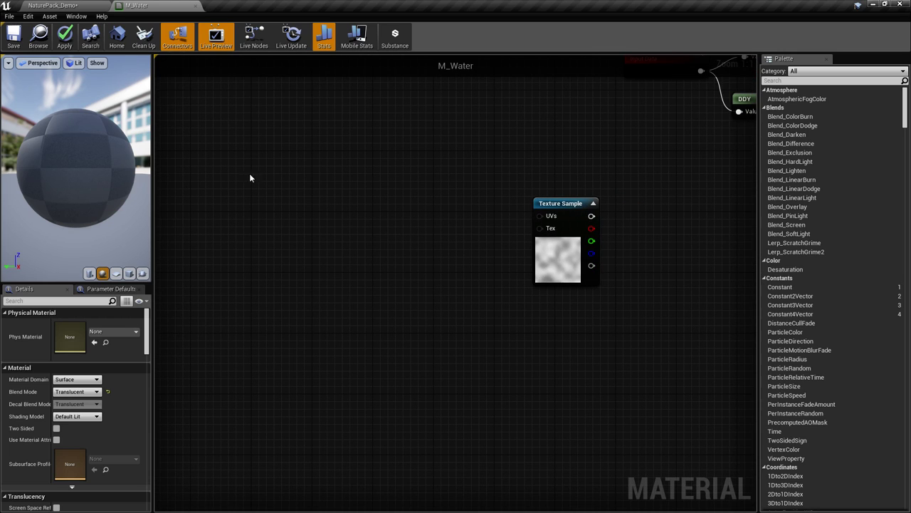
- Switch to the NaturePack_Demo level to examine the lake surface, and return to the M_Water graph
{"action": "left_click", "coordinate": [52, 5]}
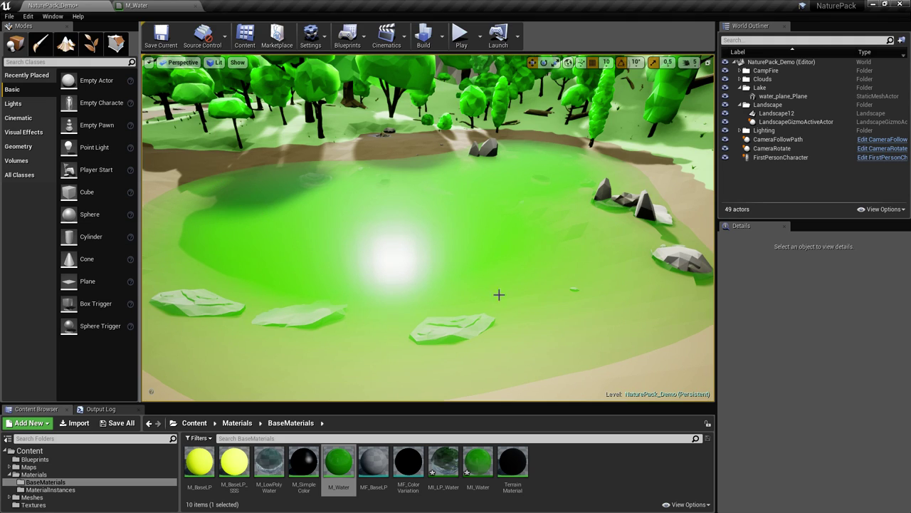
{"action": "left_click", "coordinate": [169, 7]}
{"action": "right_click_drag", "start_coordinate": [476, 241], "coordinate": [508, 248]}
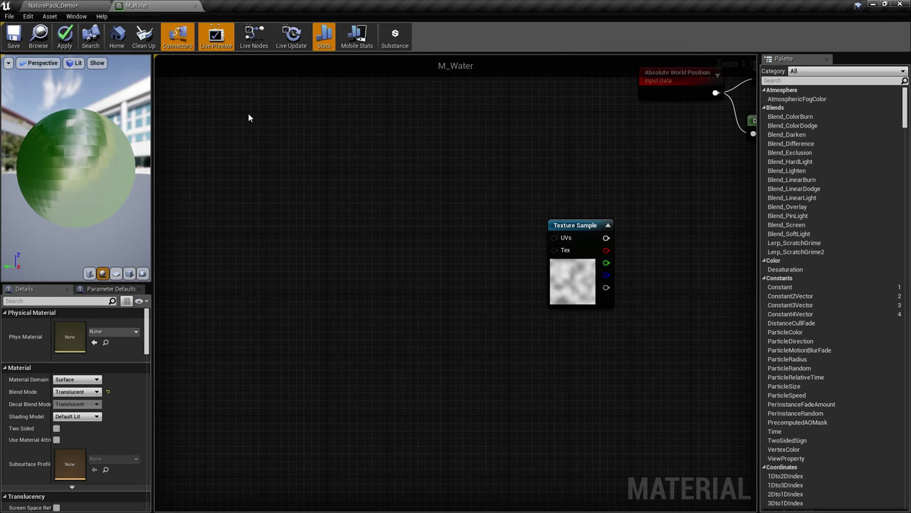
- Add a TextureCoordinate node well to the left of the Texture Sample, leaving room between the two
{"action": "right_click_drag", "start_coordinate": [444, 244], "coordinate": [519, 268]}
{"action": "right_click", "coordinate": [398, 205]}
{"action": "left_click", "coordinate": [616, 249]}
{"action": "left_click_drag", "start_coordinate": [630, 261], "coordinate": [573, 259]}
{"action": "right_click", "coordinate": [423, 186]}
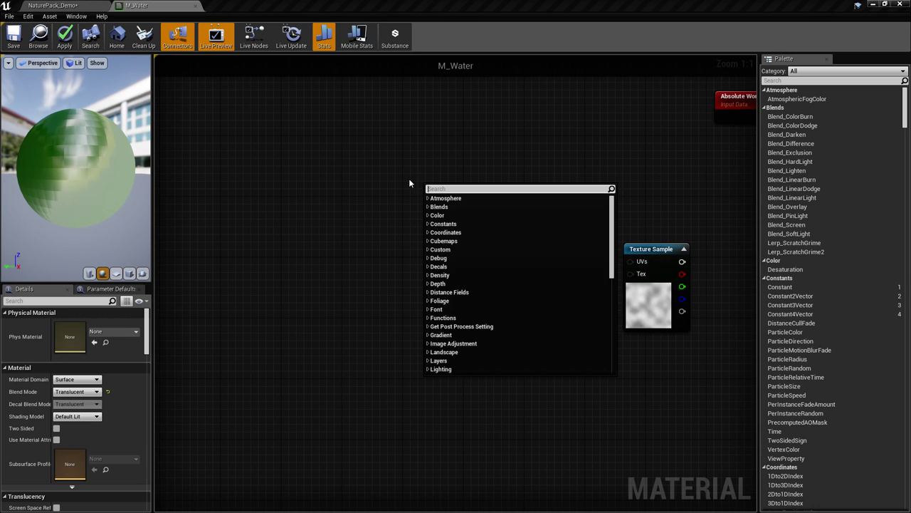
{"action": "type", "text": "textu"}
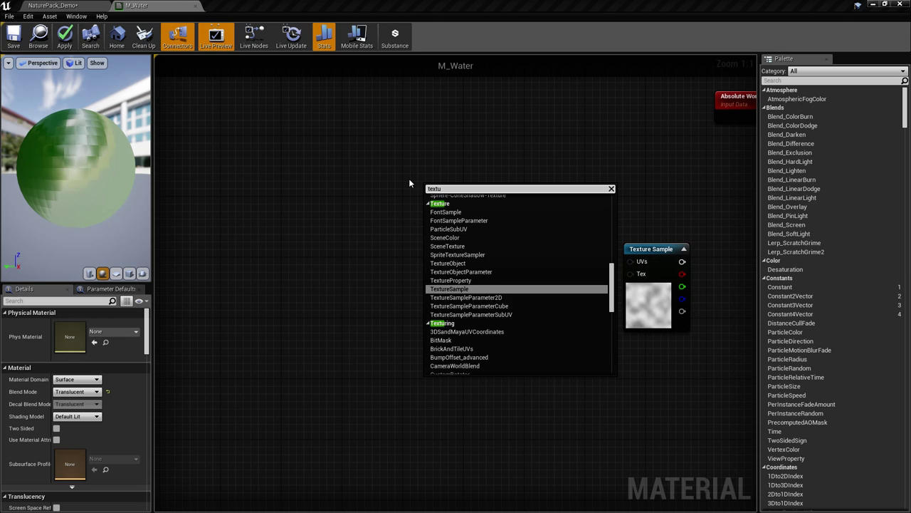
{"action": "type", "text": " coord"}
{"action": "key", "text": "Return"}
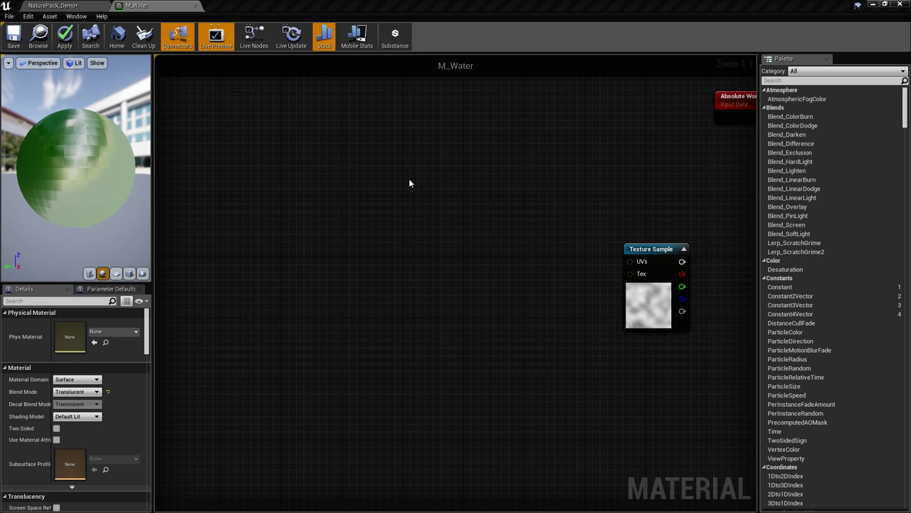
{"action": "left_click_drag", "start_coordinate": [448, 184], "coordinate": [390, 176]}
- Create an Add node with the TexCoord output connected to its A input, placed between TexCoord and Texture Sample
{"action": "right_click_drag", "start_coordinate": [482, 256], "coordinate": [464, 237]}
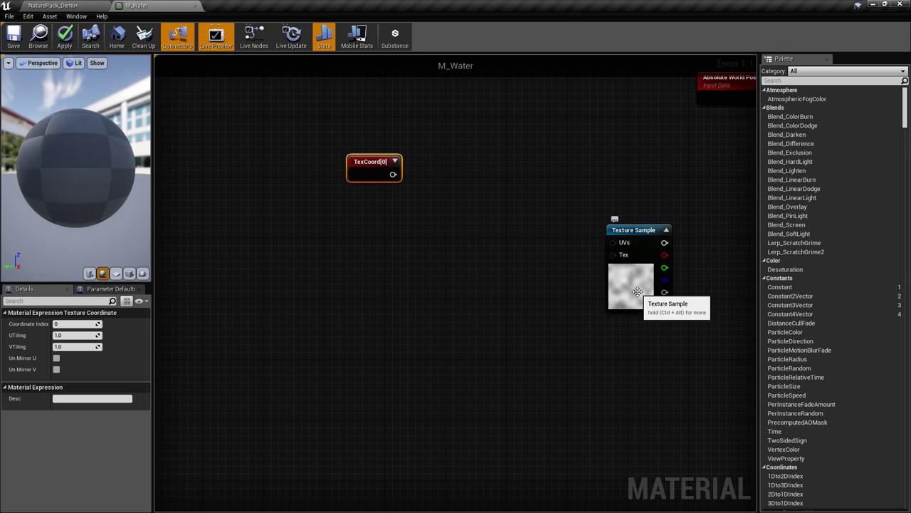
{"action": "left_click_drag", "start_coordinate": [393, 174], "coordinate": [423, 205]}
{"action": "type", "text": "add"}
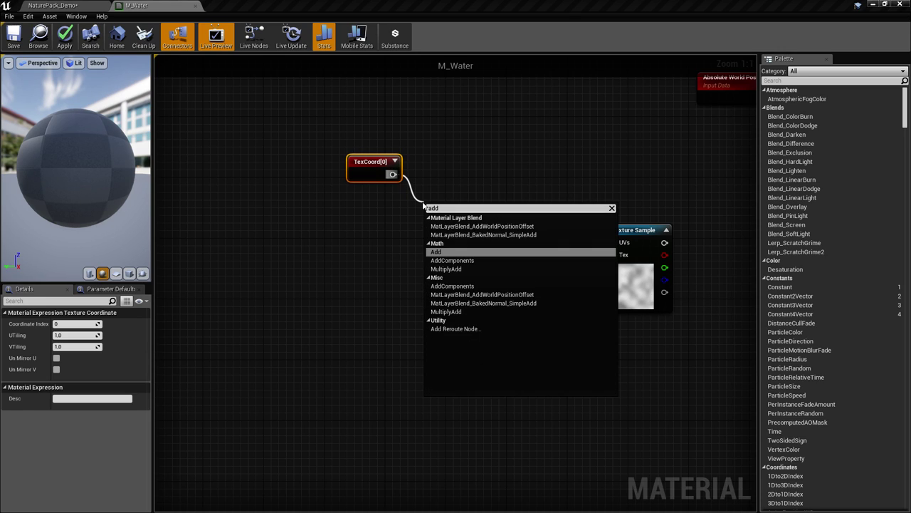
{"action": "key", "text": "Return"}
{"action": "left_click_drag", "start_coordinate": [439, 205], "coordinate": [446, 197]}
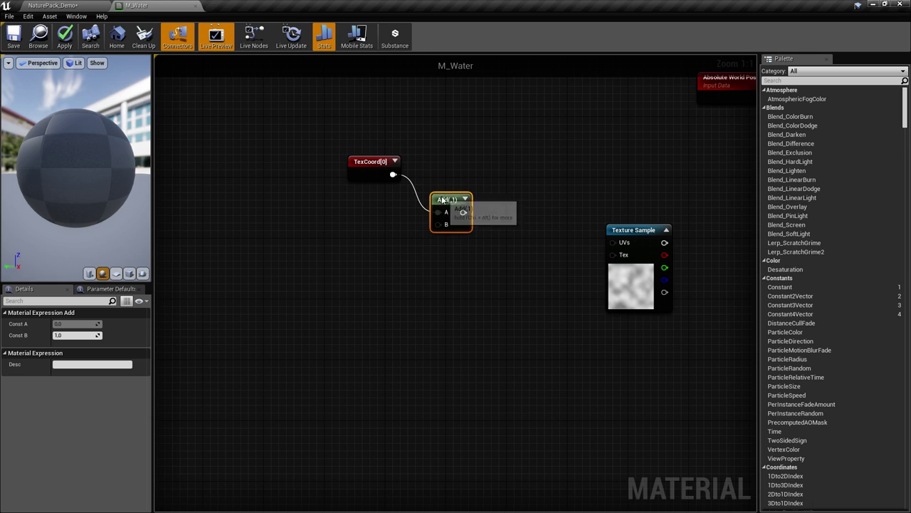
{"action": "right_click_drag", "start_coordinate": [384, 252], "coordinate": [376, 256]}
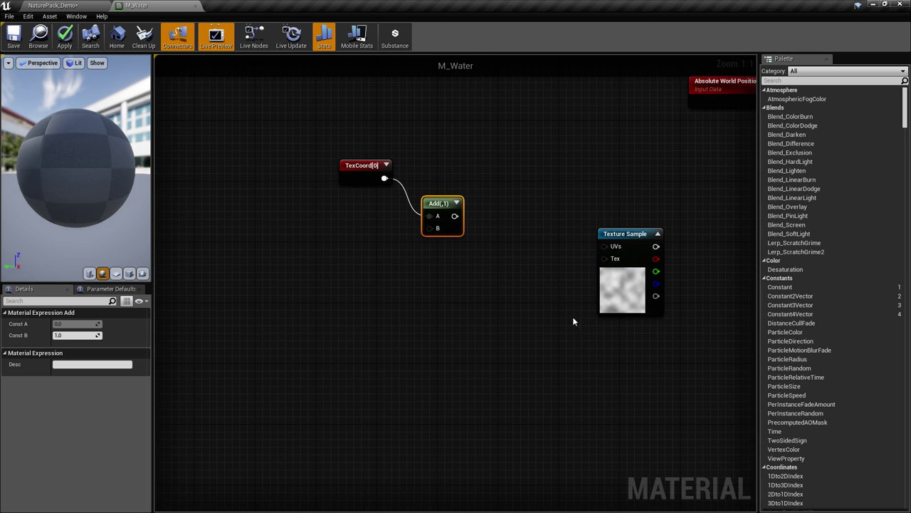
{"action": "right_click_drag", "start_coordinate": [466, 241], "coordinate": [526, 230]}
{"action": "right_click_drag", "start_coordinate": [442, 196], "coordinate": [416, 200]}
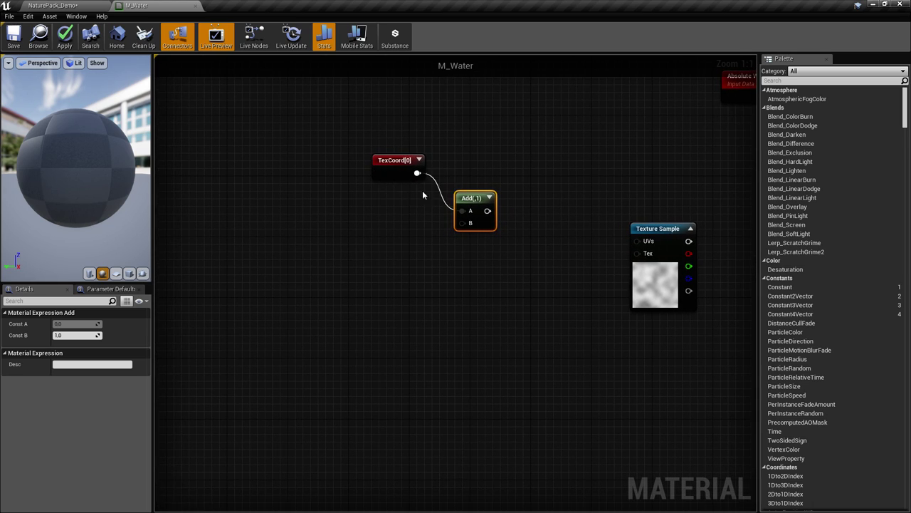
{"action": "right_click_drag", "start_coordinate": [631, 292], "coordinate": [560, 292]}
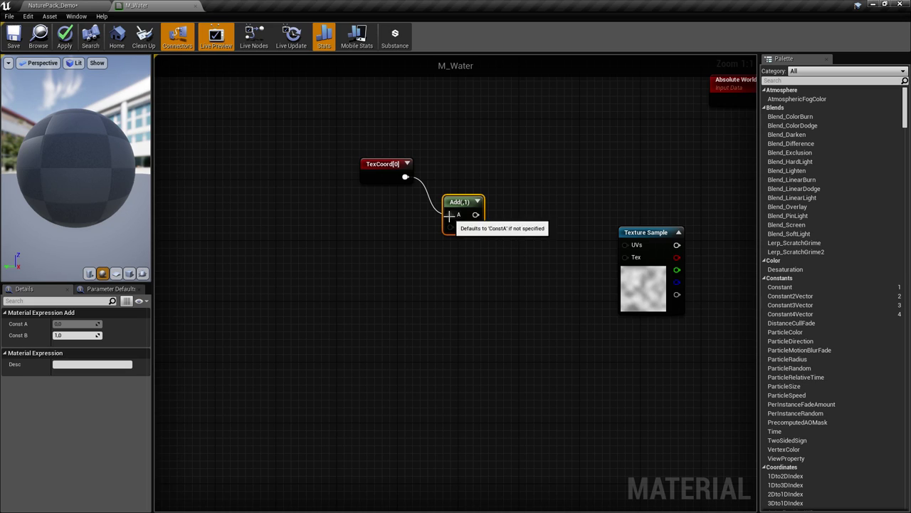
{"action": "left_click_drag", "start_coordinate": [410, 181], "coordinate": [405, 177]}
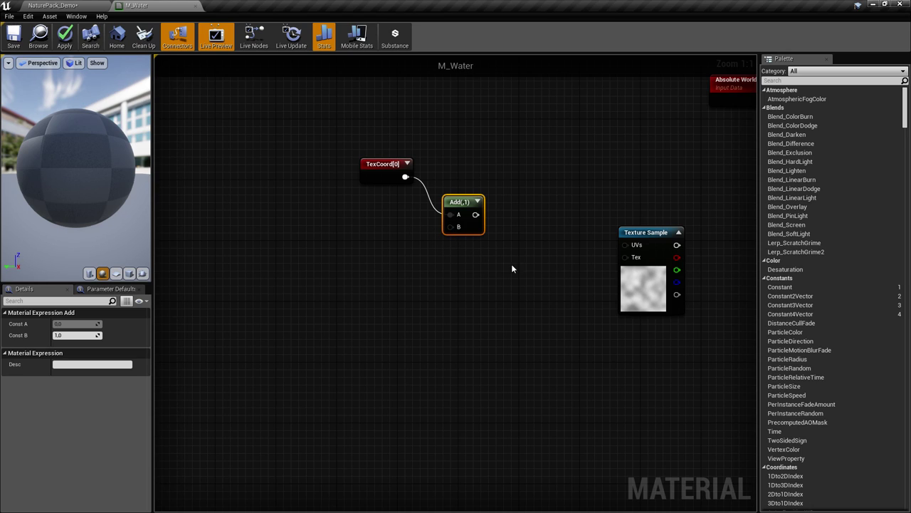
{"action": "right_click_drag", "start_coordinate": [511, 268], "coordinate": [500, 266]}
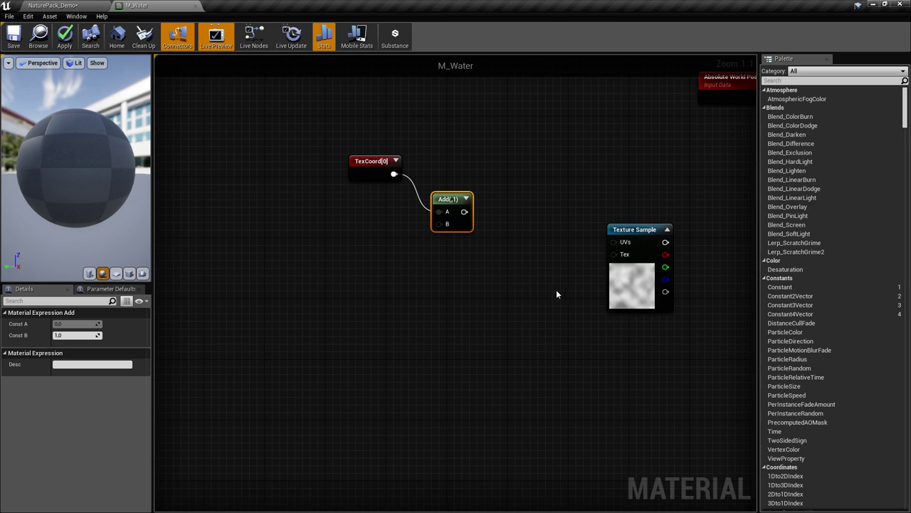
{"action": "right_click_drag", "start_coordinate": [557, 294], "coordinate": [590, 292]}
- Add a Time node below and to the left of the TexCoord node
{"action": "right_click_drag", "start_coordinate": [265, 219], "coordinate": [326, 207]}
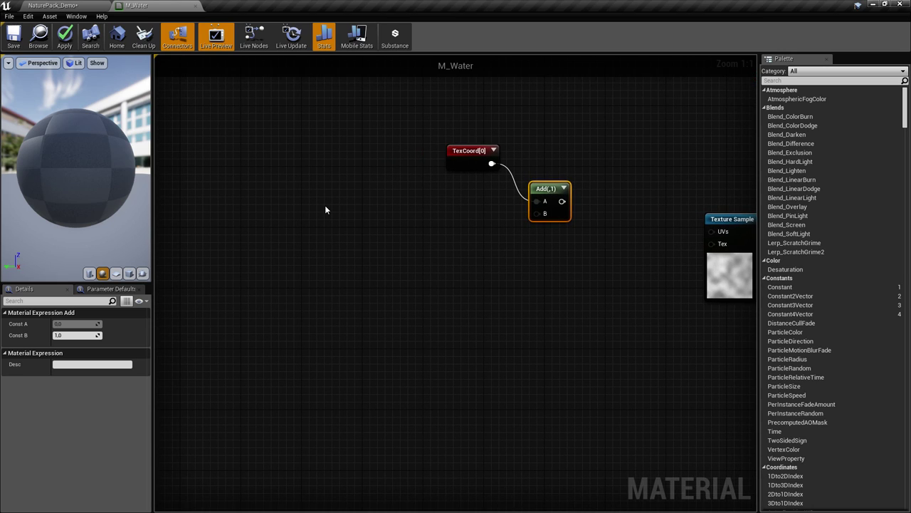
{"action": "right_click", "coordinate": [326, 207]}
{"action": "type", "text": "time"}
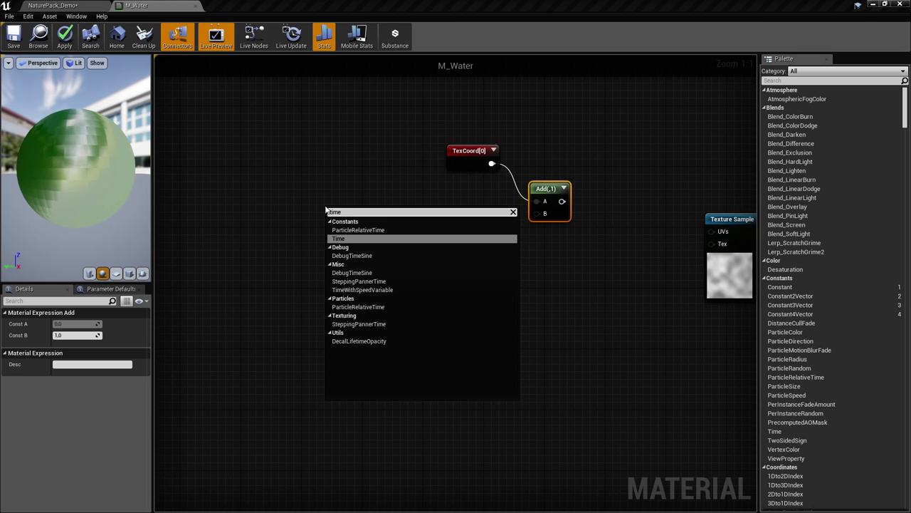
{"action": "key", "text": "Return"}
{"action": "right_click_drag", "start_coordinate": [380, 246], "coordinate": [396, 262]}
{"action": "left_click_drag", "start_coordinate": [379, 247], "coordinate": [425, 274]}
{"action": "left_click", "coordinate": [446, 254]}
{"action": "right_click_drag", "start_coordinate": [446, 254], "coordinate": [374, 233]}
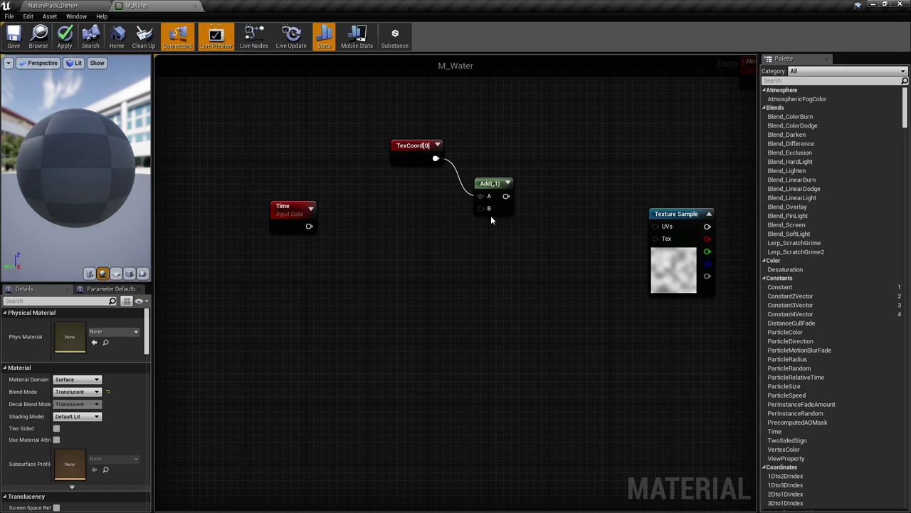
- Create a Multiply node with the Time output connected to its A input
{"action": "left_click_drag", "start_coordinate": [309, 225], "coordinate": [359, 249]}
{"action": "type", "text": "multi"}
{"action": "key", "text": "Return"}
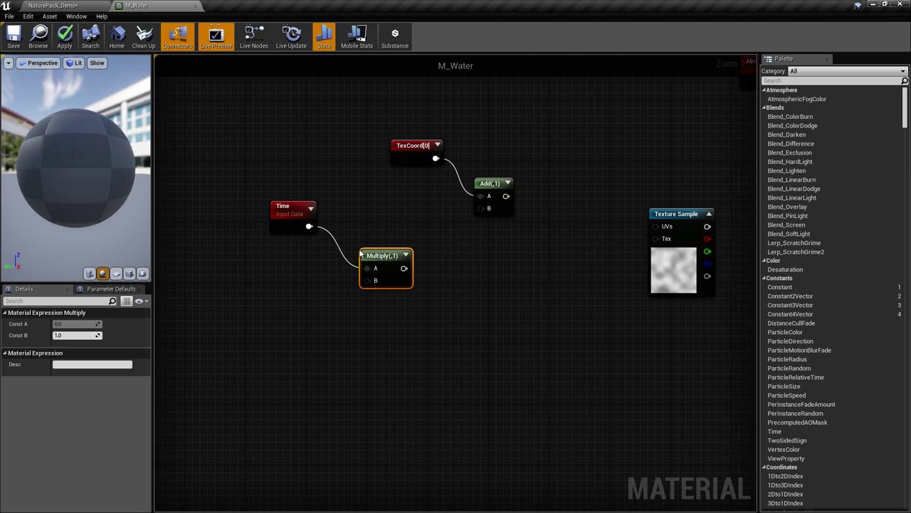
{"action": "left_click_drag", "start_coordinate": [378, 251], "coordinate": [384, 252]}
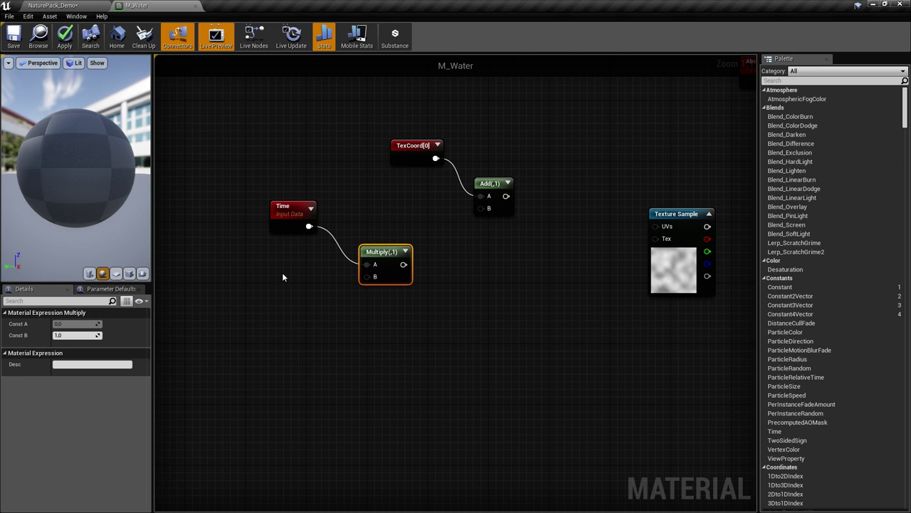
- Paste a copy of the FadeDistance parameter below the Time node and rename it WaveSpeed
{"action": "right_click_drag", "start_coordinate": [496, 284], "coordinate": [479, 299]}
{"action": "scroll", "coordinate": [382, 360], "scroll_direction": "down", "scroll_amount": 5}
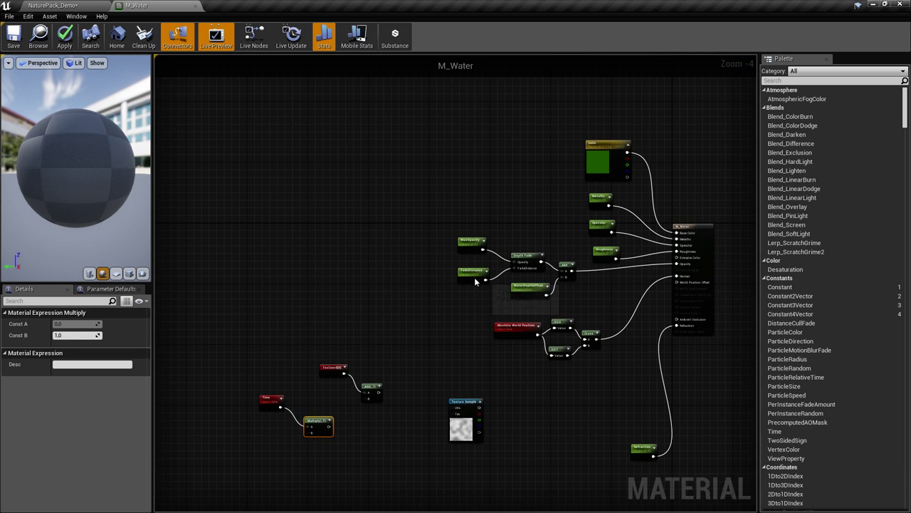
{"action": "left_click", "coordinate": [472, 273]}
{"action": "scroll", "coordinate": [421, 316], "scroll_direction": "up", "scroll_amount": 5}
{"action": "left_click", "coordinate": [342, 336]}
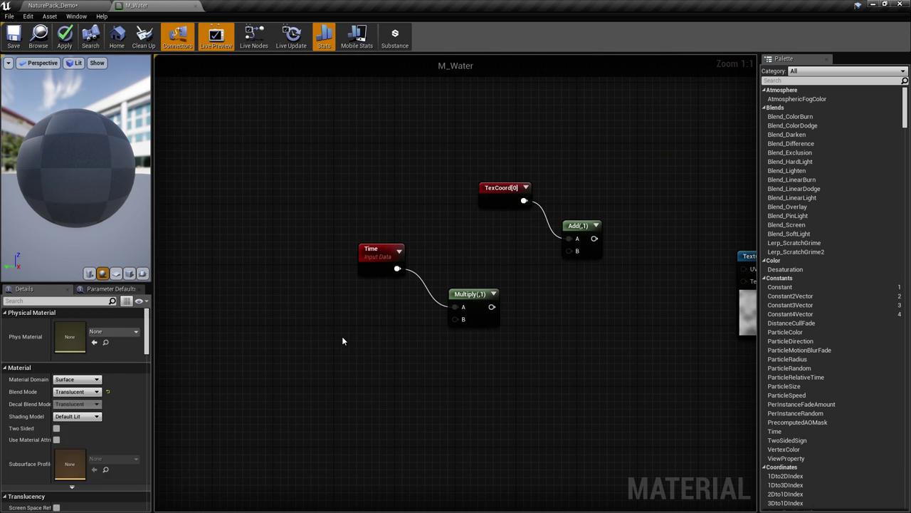
{"action": "key", "text": "ctrl+v"}
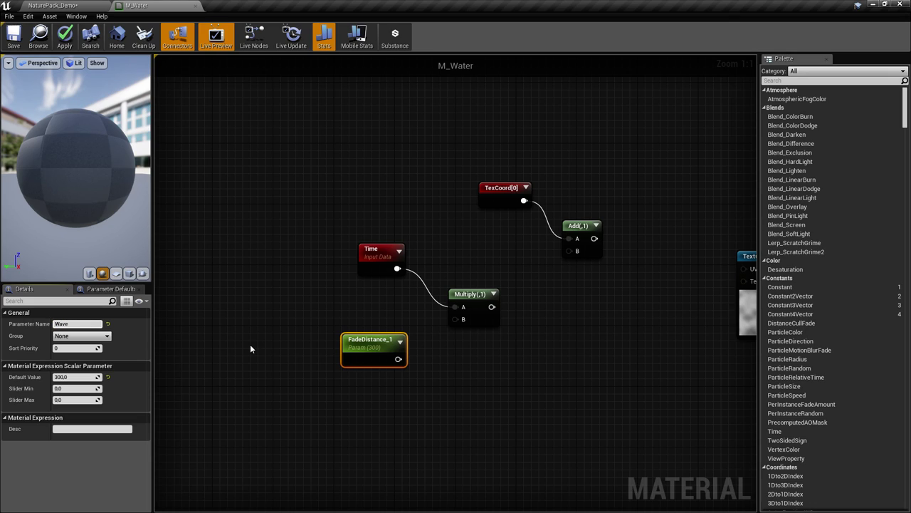
{"action": "type", "text": "peed"}
{"action": "key", "text": "Return"}
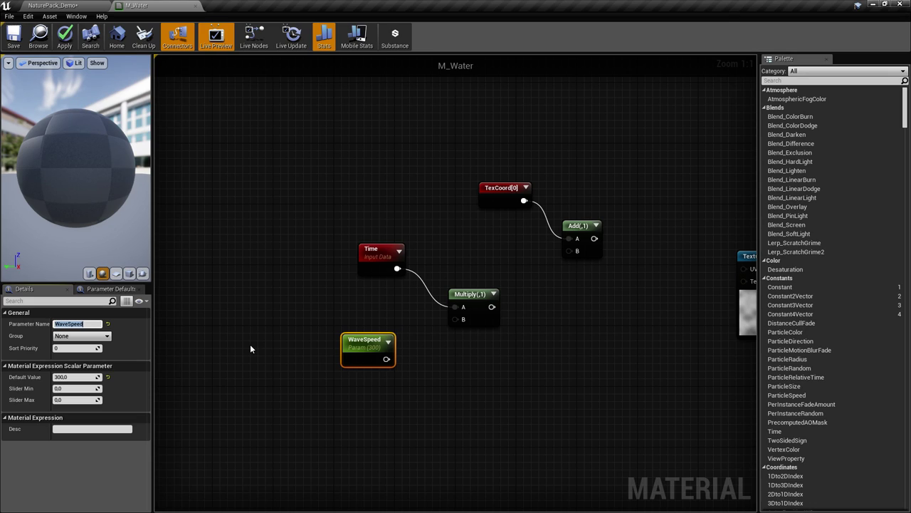
- Move the WaveSpeed parameter up slightly and connect it to the B input of the Time Multiply node
{"action": "left_click_drag", "start_coordinate": [360, 353], "coordinate": [457, 319]}
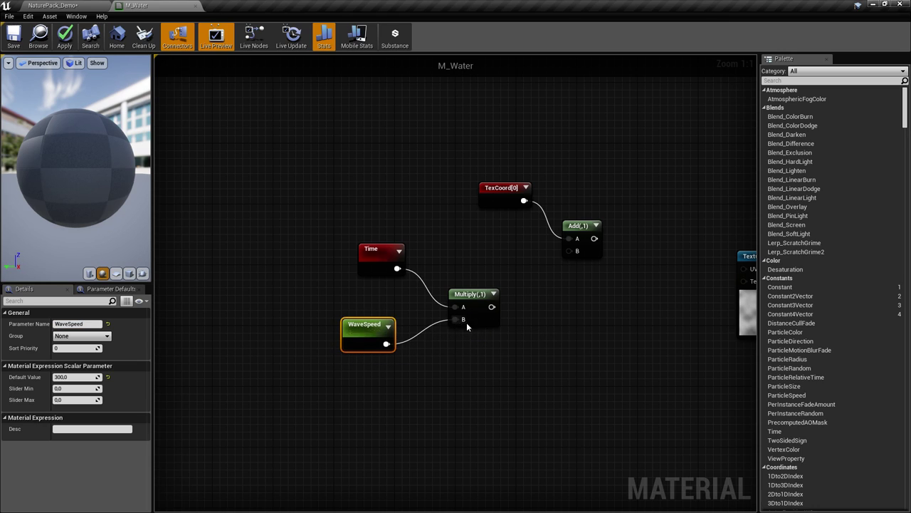
{"action": "right_click_drag", "start_coordinate": [466, 322], "coordinate": [396, 314]}
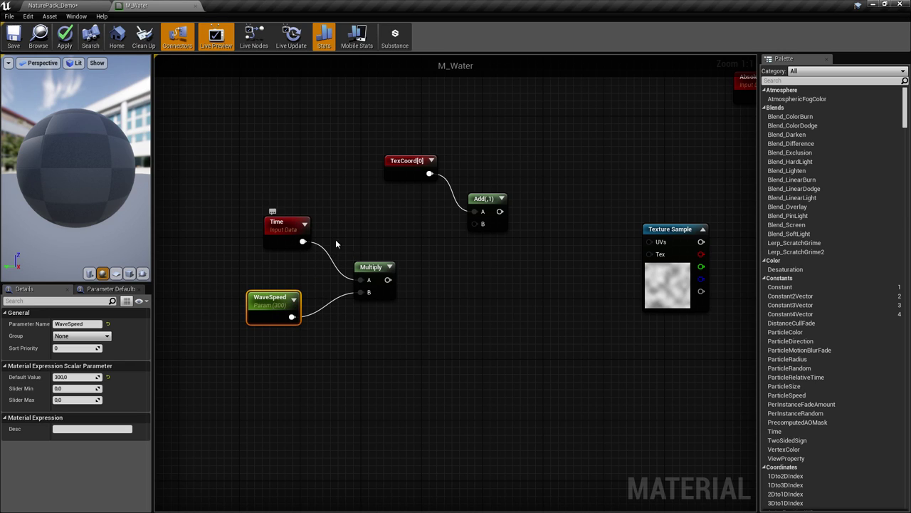
{"action": "right_click_drag", "start_coordinate": [405, 286], "coordinate": [369, 289]}
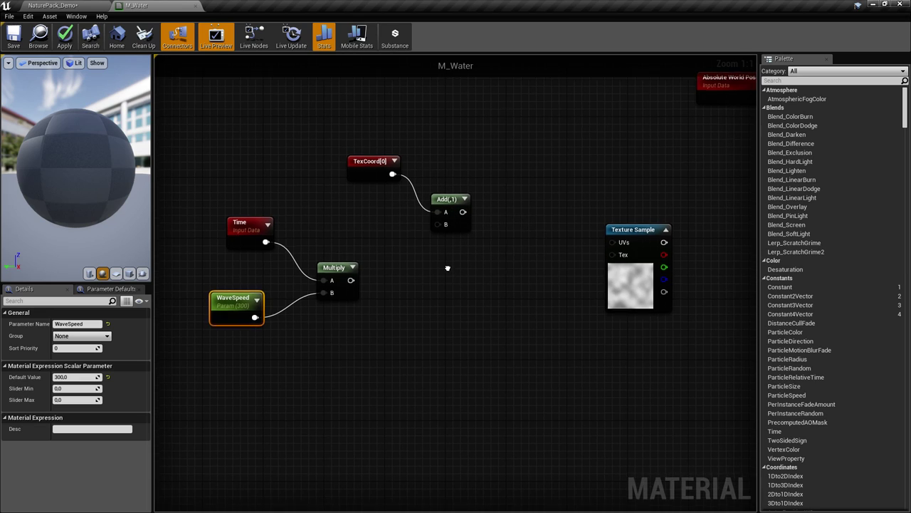
{"action": "right_click_drag", "start_coordinate": [445, 264], "coordinate": [439, 246]}
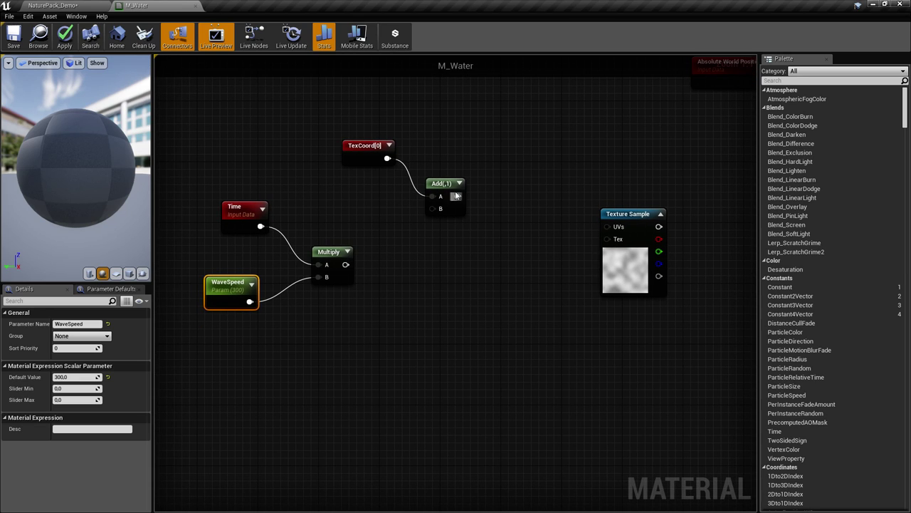
- Move the Add node slightly to the right, away from the TexCoord node
{"action": "left_click_drag", "start_coordinate": [450, 194], "coordinate": [471, 195]}
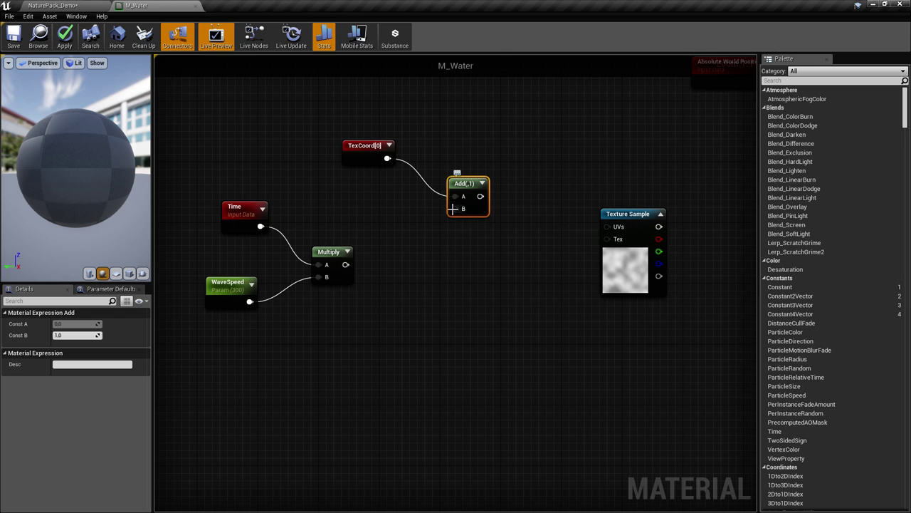
{"action": "right_click_drag", "start_coordinate": [464, 208], "coordinate": [469, 230]}
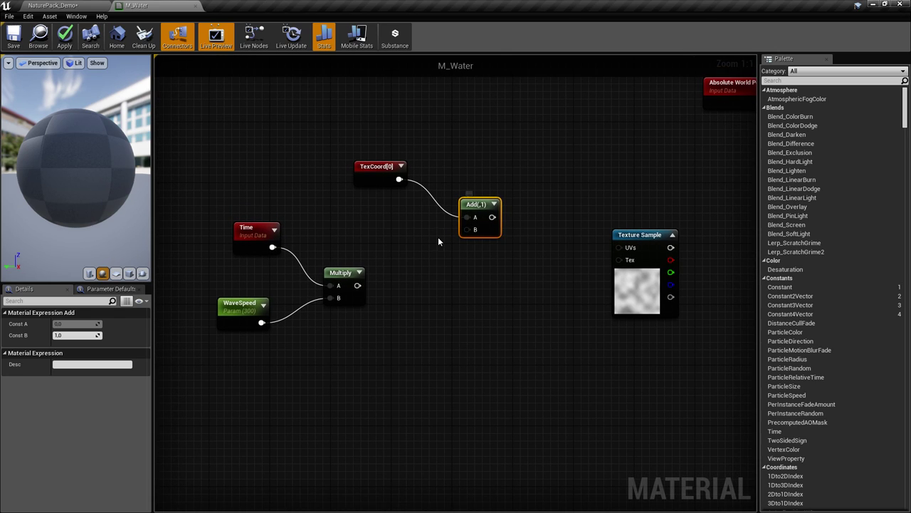
{"action": "right_click_drag", "start_coordinate": [439, 237], "coordinate": [448, 245]}
{"action": "left_click_drag", "start_coordinate": [476, 236], "coordinate": [441, 263]}
{"action": "type", "text": "apped"}
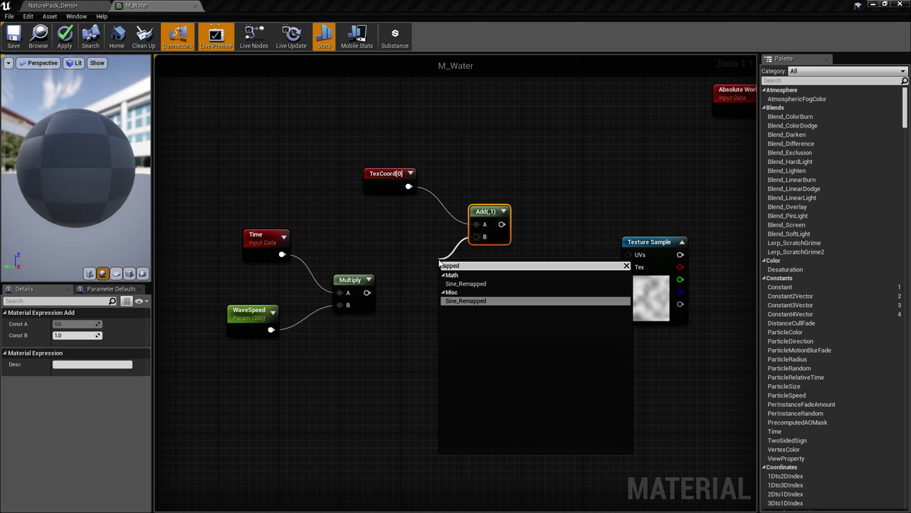
{"action": "key", "text": "Escape"}
- Create an Append node below the Add node and connect its output to the Add node's B input
{"action": "right_click", "coordinate": [441, 263]}
{"action": "type", "text": "appe"}
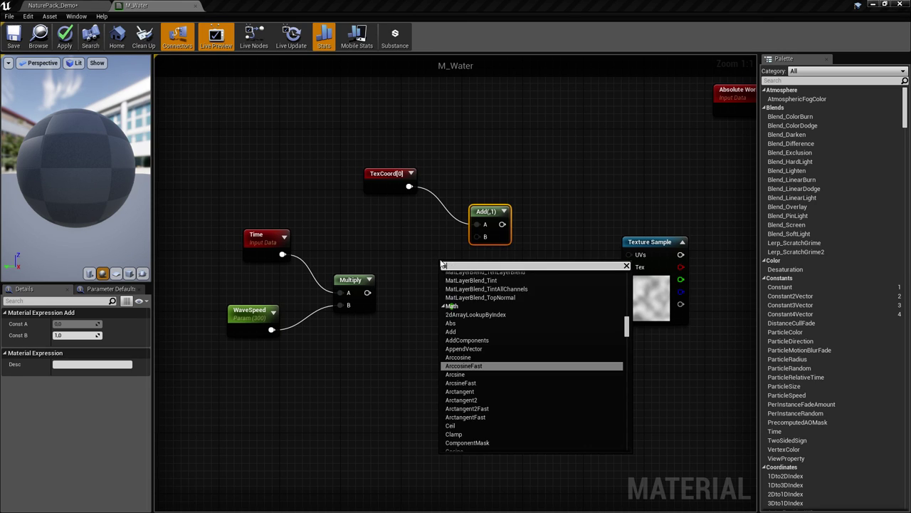
{"action": "type", "text": "nd"}
{"action": "key", "text": "Return"}
{"action": "left_click_drag", "start_coordinate": [472, 278], "coordinate": [485, 237]}
{"action": "right_click_drag", "start_coordinate": [403, 320], "coordinate": [449, 334]}
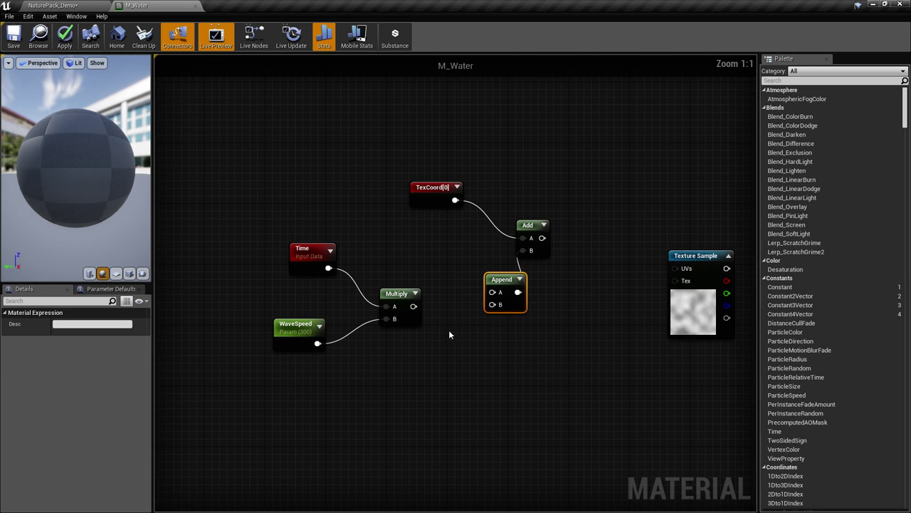
- Connect the Time Multiply output to both the A and B inputs of Append and place Append between Multiply and Add
{"action": "left_click_drag", "start_coordinate": [242, 228], "coordinate": [421, 349]}
{"action": "right_click_drag", "start_coordinate": [280, 308], "coordinate": [251, 283]}
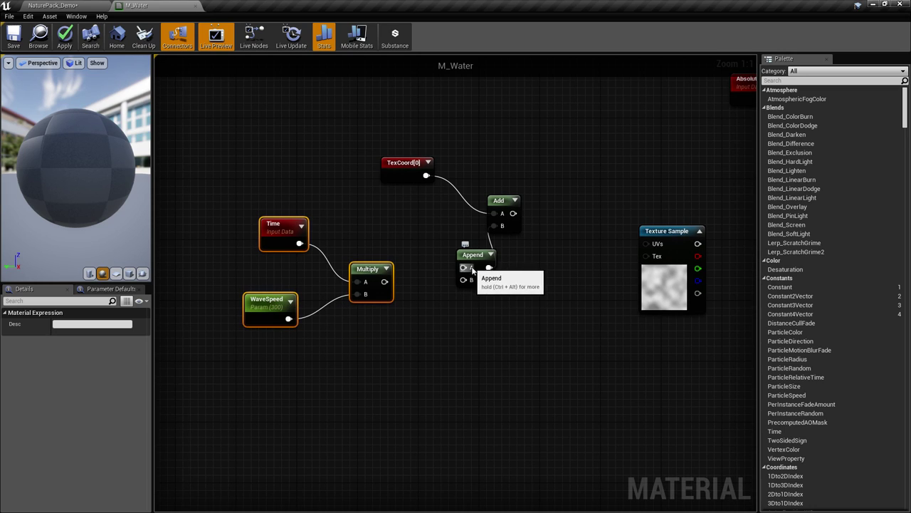
{"action": "right_click_drag", "start_coordinate": [424, 264], "coordinate": [412, 262]}
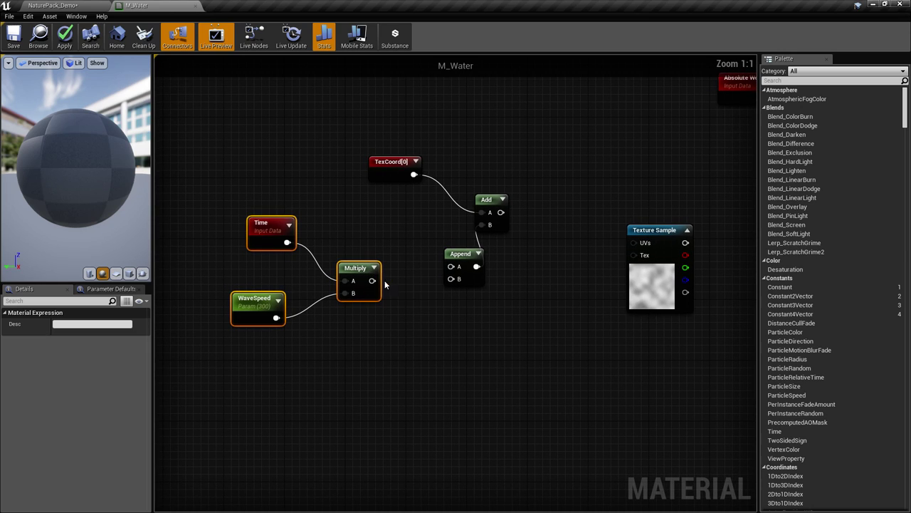
{"action": "left_click_drag", "start_coordinate": [371, 281], "coordinate": [450, 267]}
{"action": "left_click_drag", "start_coordinate": [370, 280], "coordinate": [417, 265]}
{"action": "right_click_drag", "start_coordinate": [412, 322], "coordinate": [418, 334]}
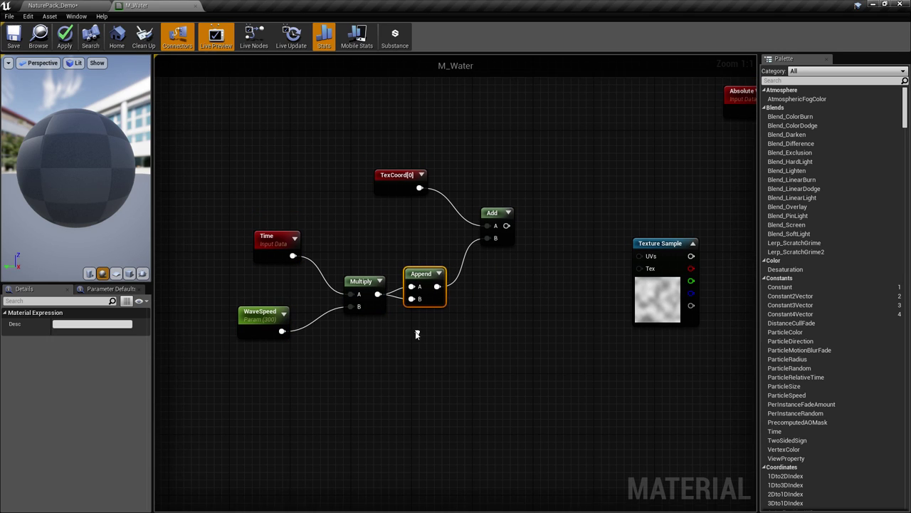
{"action": "left_click", "coordinate": [414, 332]}
- Set the default value of the WaveSpeed parameter to 1
{"action": "right_click_drag", "start_coordinate": [378, 309], "coordinate": [342, 309]}
{"action": "right_click_drag", "start_coordinate": [231, 284], "coordinate": [293, 271]}
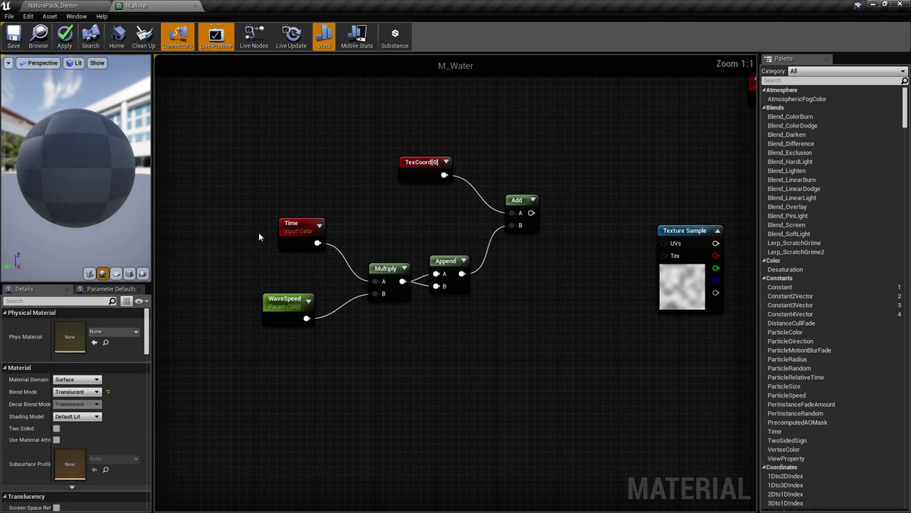
{"action": "left_click", "coordinate": [301, 225]}
{"action": "left_click", "coordinate": [284, 299]}
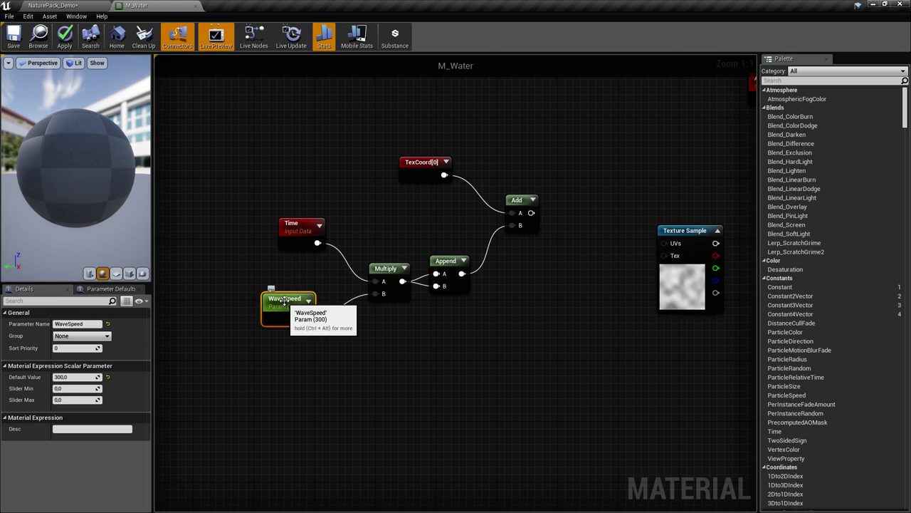
{"action": "left_click", "coordinate": [98, 378]}
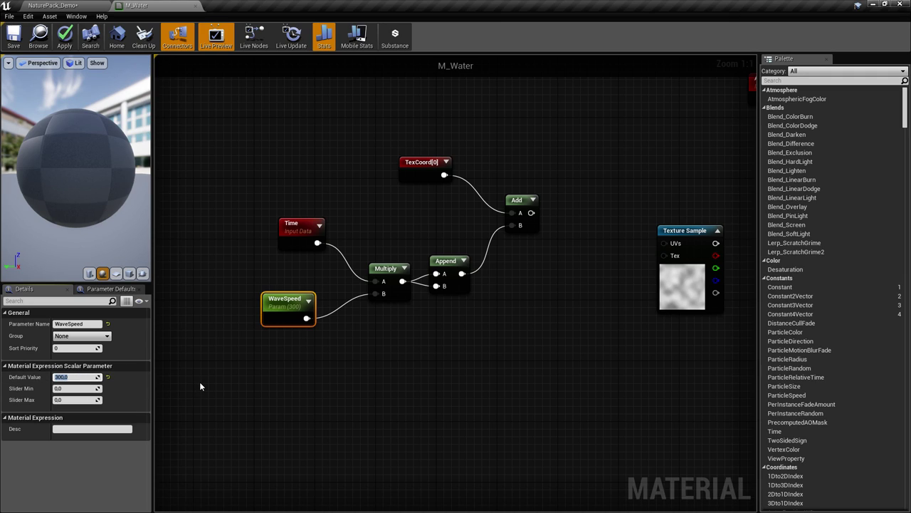
{"action": "type", "text": "1"}
{"action": "key", "text": "Return"}
{"action": "right_click_drag", "start_coordinate": [466, 277], "coordinate": [361, 314]}
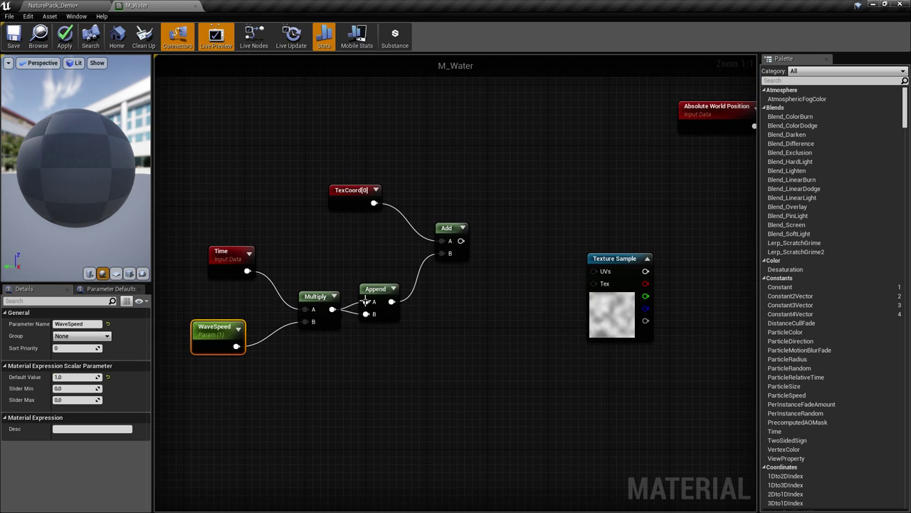
- Move the Texture Sample node up toward the Add node and take a look at the lake in the NaturePack_Demo level
{"action": "right_click_drag", "start_coordinate": [425, 307], "coordinate": [366, 289]}
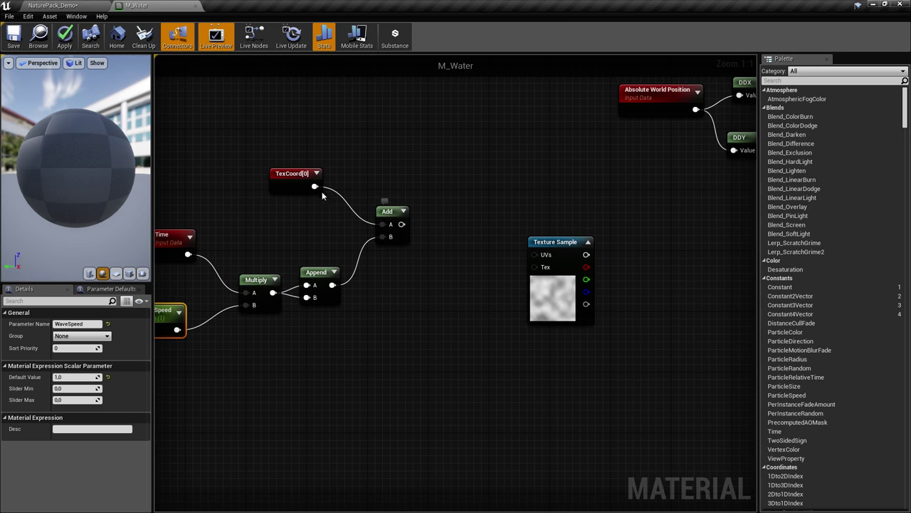
{"action": "right_click_drag", "start_coordinate": [387, 215], "coordinate": [370, 207]}
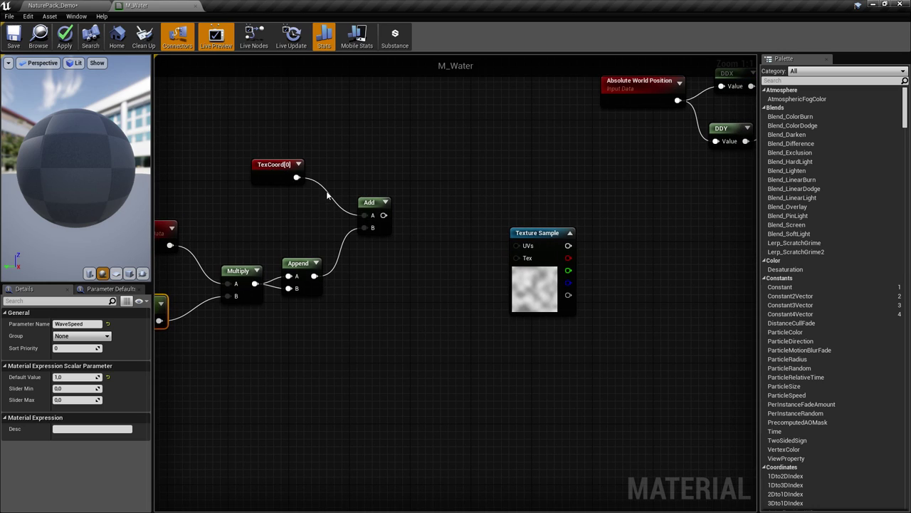
{"action": "right_click_drag", "start_coordinate": [174, 231], "coordinate": [214, 233]}
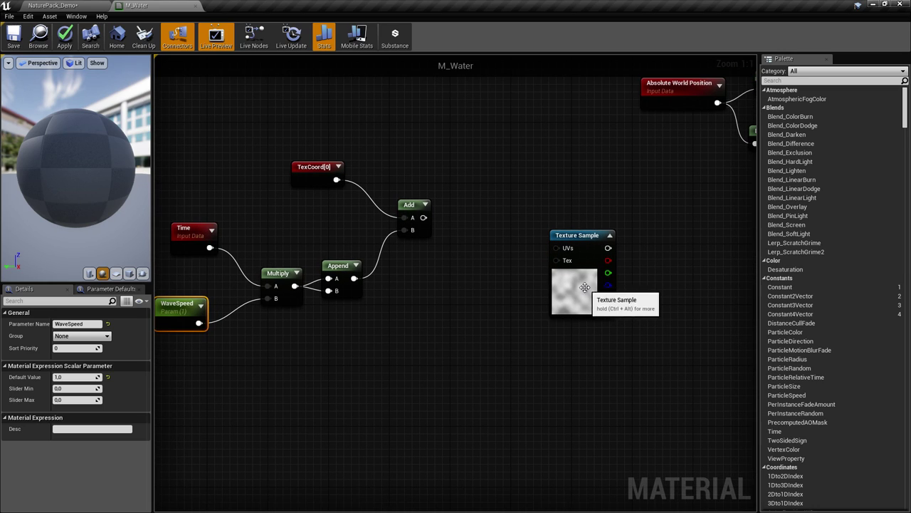
{"action": "left_click_drag", "start_coordinate": [581, 238], "coordinate": [543, 217]}
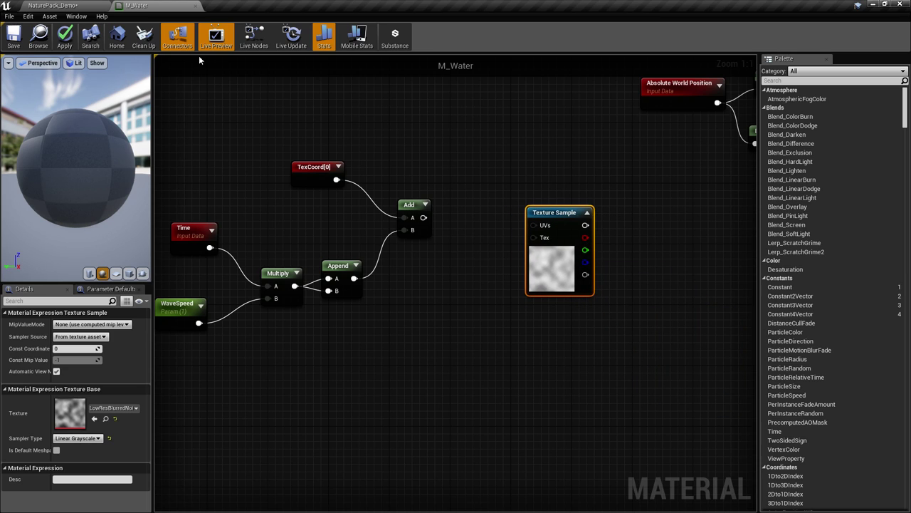
{"action": "left_click", "coordinate": [80, 10]}
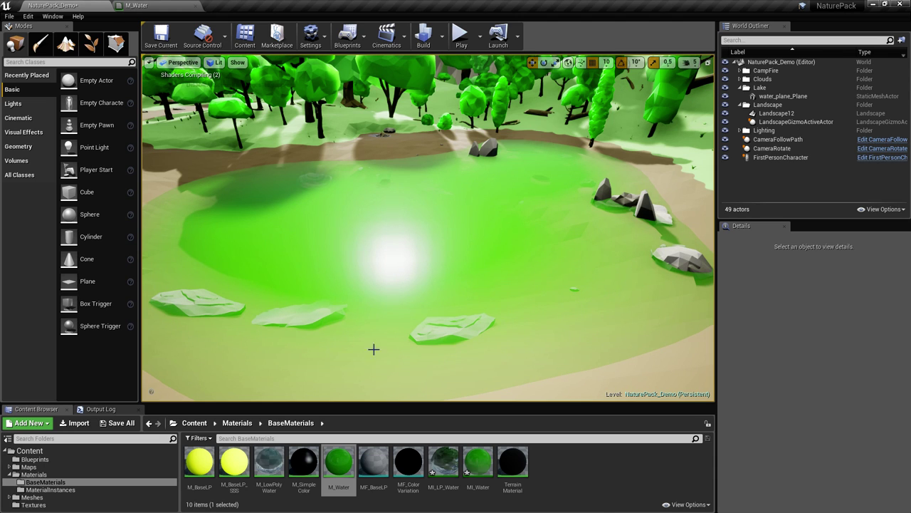
{"action": "left_click", "coordinate": [139, 5]}
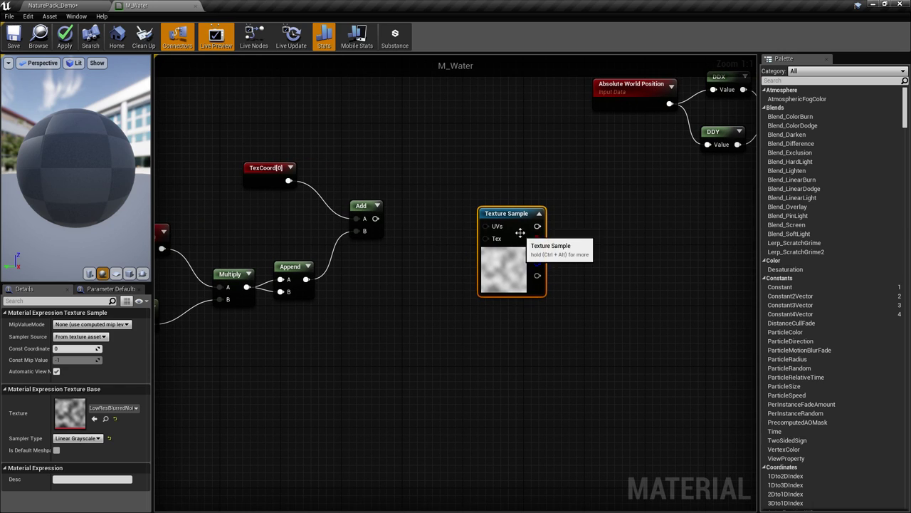
- Widen the gap between the nodes by moving the Texture Sample right and the Add node slightly left
{"action": "left_click_drag", "start_coordinate": [508, 216], "coordinate": [562, 216]}
{"action": "right_click_drag", "start_coordinate": [447, 238], "coordinate": [417, 233]}
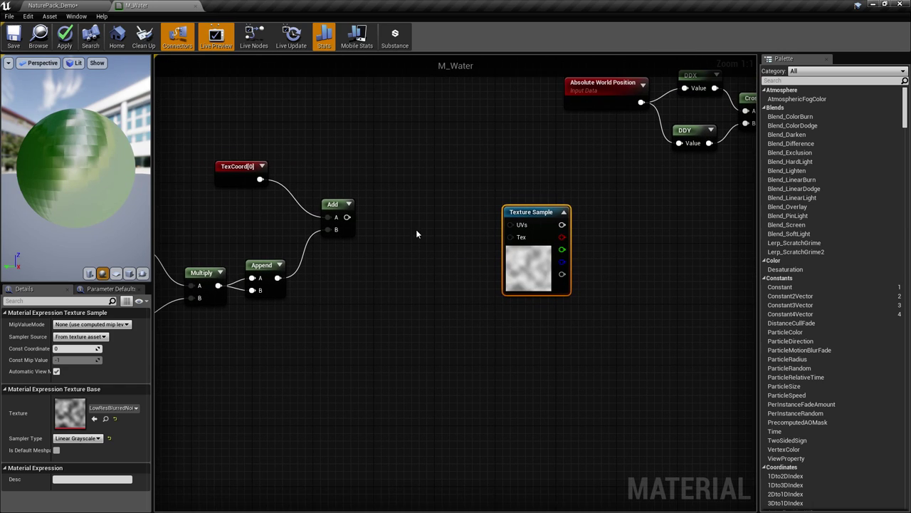
{"action": "left_click_drag", "start_coordinate": [320, 204], "coordinate": [436, 225]}
{"action": "left_click", "coordinate": [403, 186]}
{"action": "right_click_drag", "start_coordinate": [471, 265], "coordinate": [438, 267]}
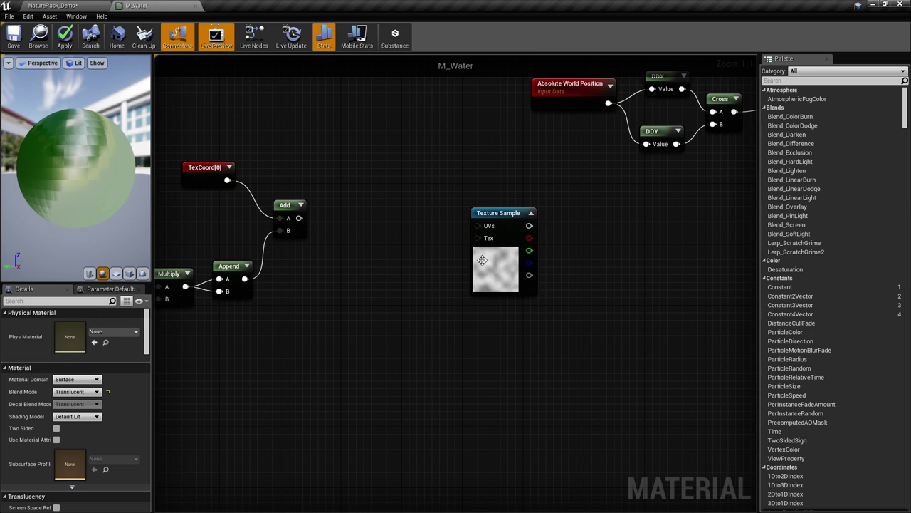
{"action": "right_click_drag", "start_coordinate": [367, 230], "coordinate": [387, 224]}
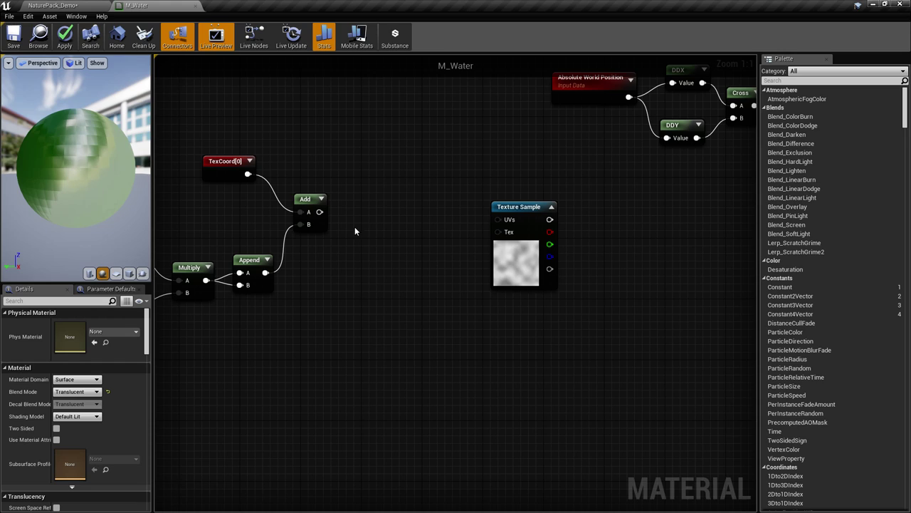
- Create a Multiply node with the Add output connected to its A input, placed before the Texture Sample
{"action": "left_click_drag", "start_coordinate": [320, 211], "coordinate": [395, 227]}
{"action": "type", "text": "mult"}
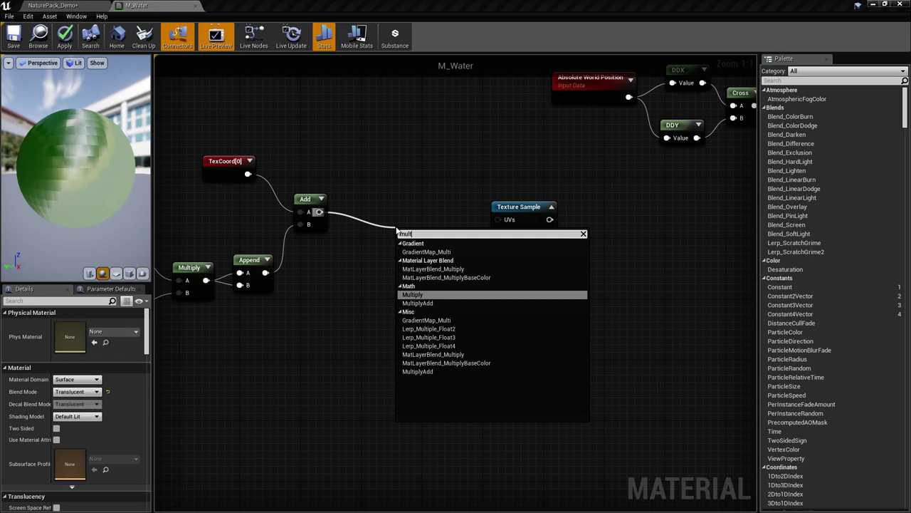
{"action": "key", "text": "Return"}
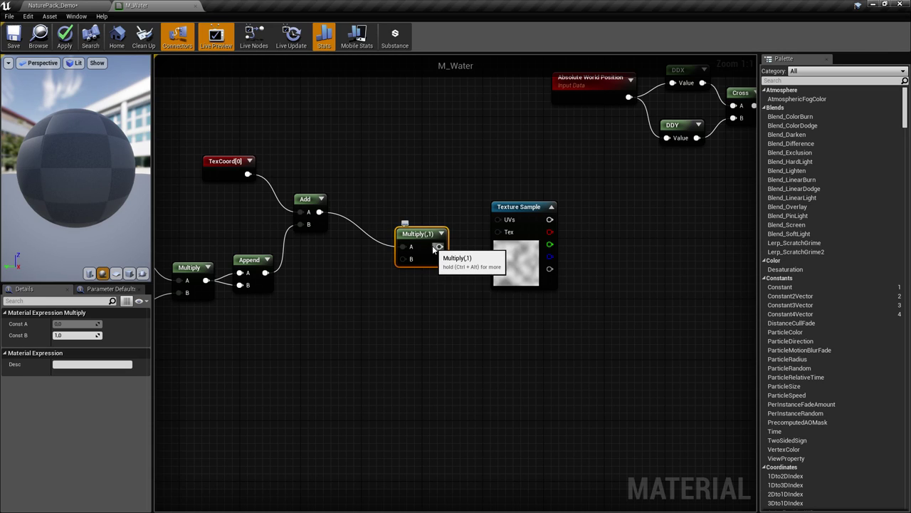
{"action": "left_click_drag", "start_coordinate": [432, 247], "coordinate": [463, 259]}
{"action": "left_click", "coordinate": [473, 234]}
{"action": "left_click_drag", "start_coordinate": [414, 239], "coordinate": [402, 228]}
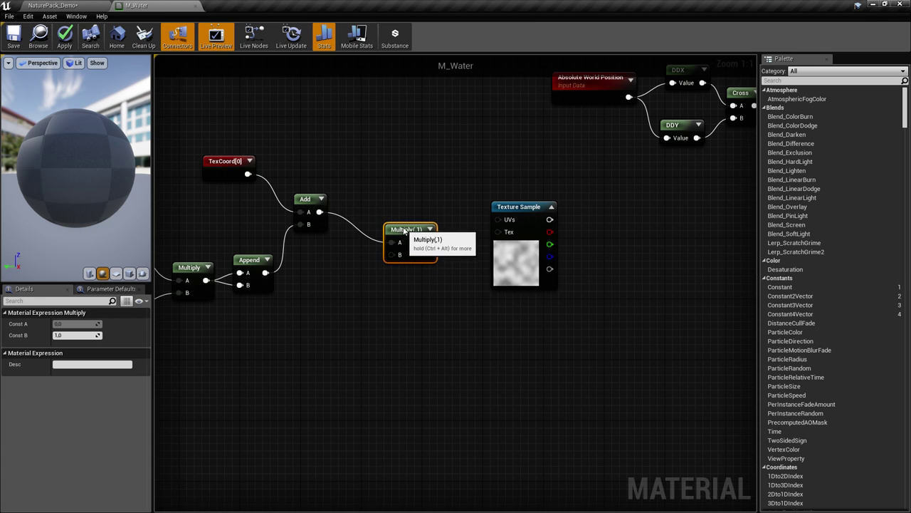
{"action": "right_click_drag", "start_coordinate": [402, 259], "coordinate": [415, 286]}
- Duplicate the WaveSpeed parameter below the newest Multiply node and rename the copy WaveSize
{"action": "right_click_drag", "start_coordinate": [306, 330], "coordinate": [492, 311]}
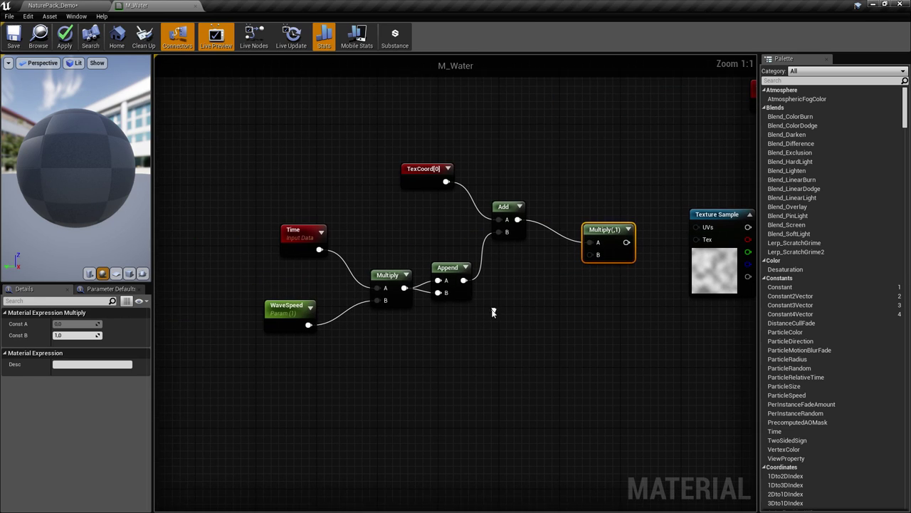
{"action": "left_click", "coordinate": [289, 310]}
{"action": "key", "text": "ctrl+w"}
{"action": "left_click", "coordinate": [78, 324]}
{"action": "type", "text": "WaveSize"}
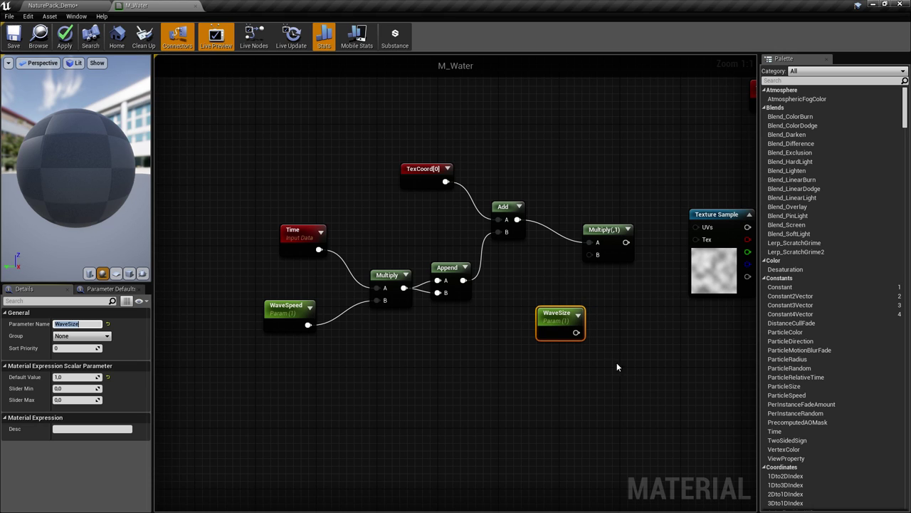
{"action": "right_click_drag", "start_coordinate": [615, 368], "coordinate": [484, 332]}
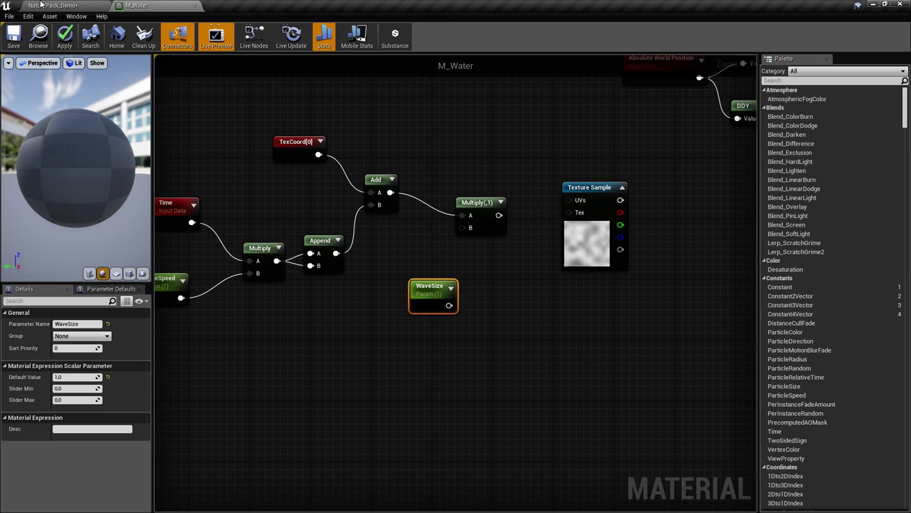
- Look at the lake in the NaturePack_Demo level and move the WaveSize parameter to the left in the M_Water graph
{"action": "left_click", "coordinate": [40, 5]}
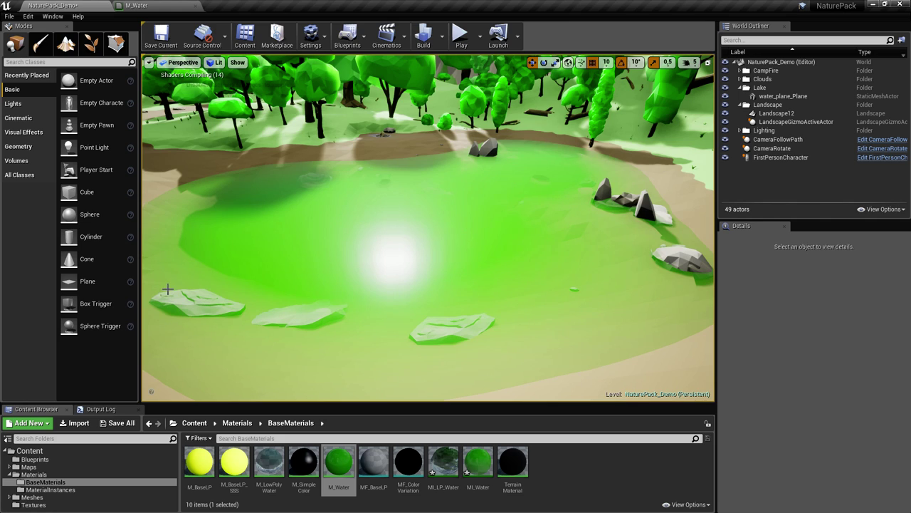
{"action": "left_click", "coordinate": [137, 5]}
{"action": "right_click_drag", "start_coordinate": [427, 292], "coordinate": [377, 307]}
{"action": "mouse_move", "coordinate": [377, 308]}
{"action": "left_mouse_down"}
{"action": "mouse_move", "coordinate": [347, 308]}
{"action": "mouse_move", "coordinate": [394, 310]}
{"action": "left_mouse_up"}
{"action": "left_click", "coordinate": [388, 287]}
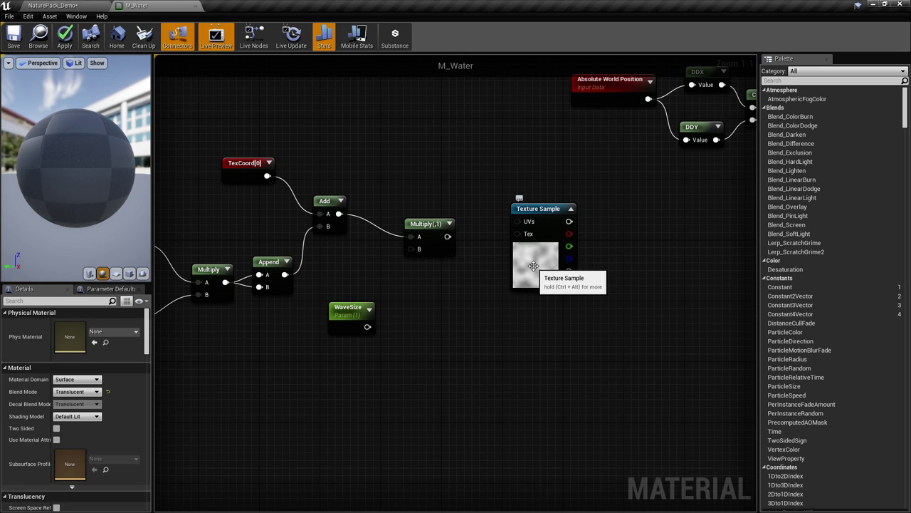
- Replace the Multiply node after Add with a Divide node that takes the Add output in its A input
{"action": "left_click", "coordinate": [425, 223]}
{"action": "key", "text": "Delete"}
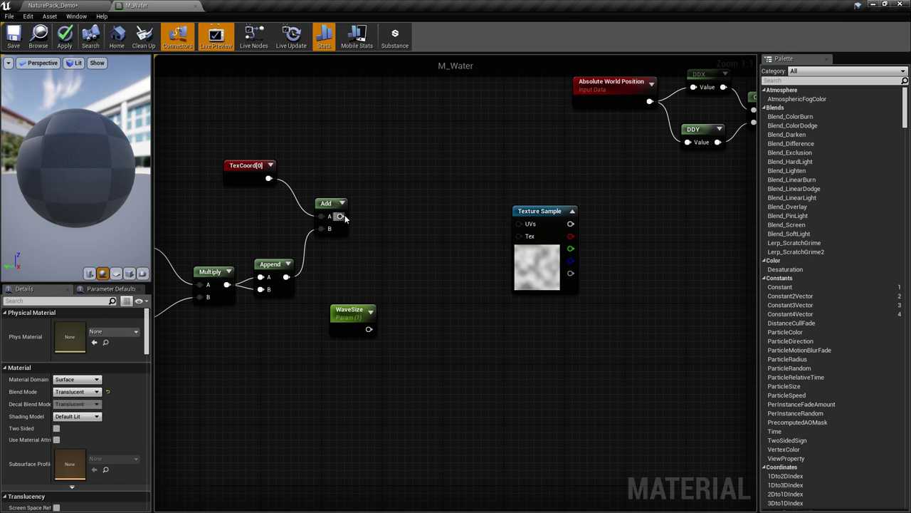
{"action": "left_click_drag", "start_coordinate": [345, 218], "coordinate": [399, 229]}
{"action": "type", "text": "div"}
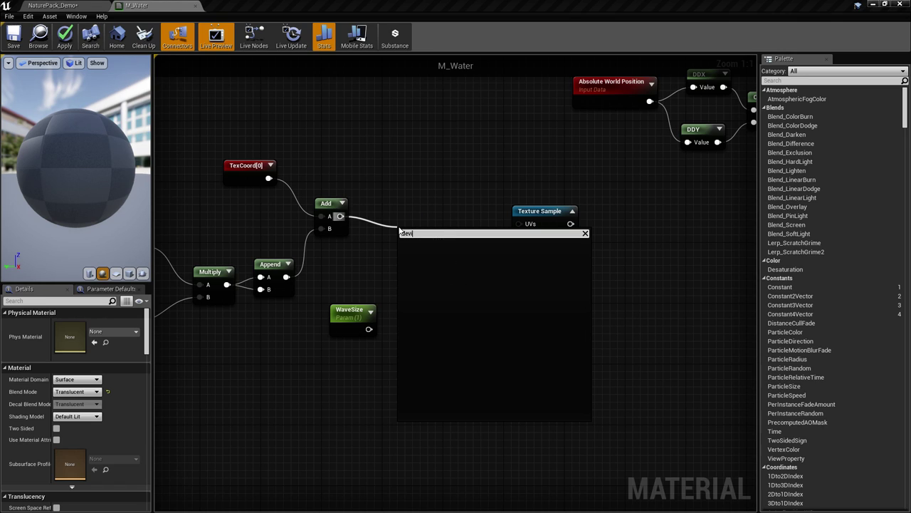
{"action": "key", "text": "Return"}
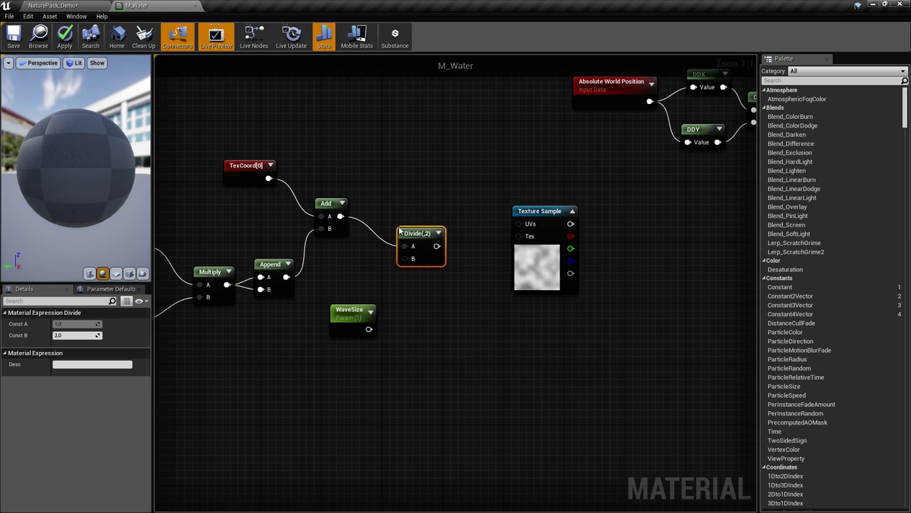
- Shift the Divide node slightly right and the WaveSize parameter slightly left
{"action": "right_click_drag", "start_coordinate": [420, 268], "coordinate": [419, 285]}
{"action": "left_click_drag", "start_coordinate": [417, 254], "coordinate": [425, 255]}
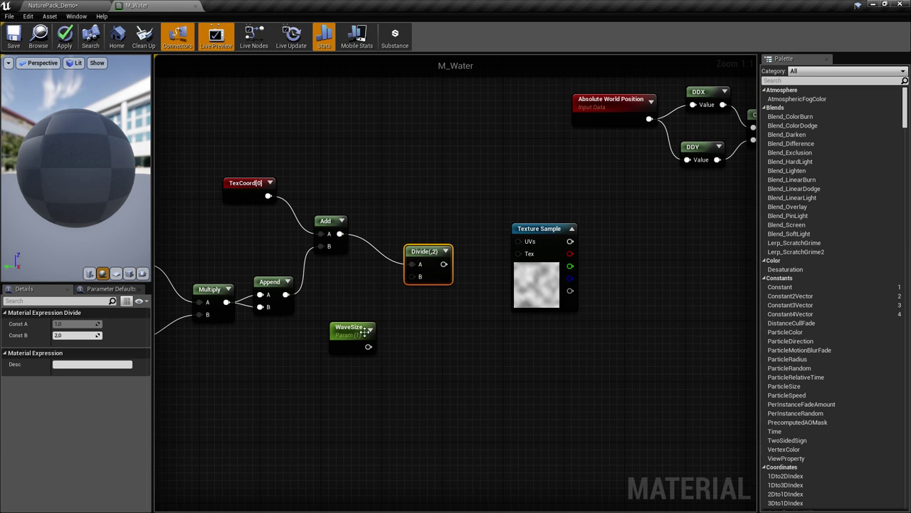
{"action": "left_click_drag", "start_coordinate": [361, 331], "coordinate": [345, 331]}
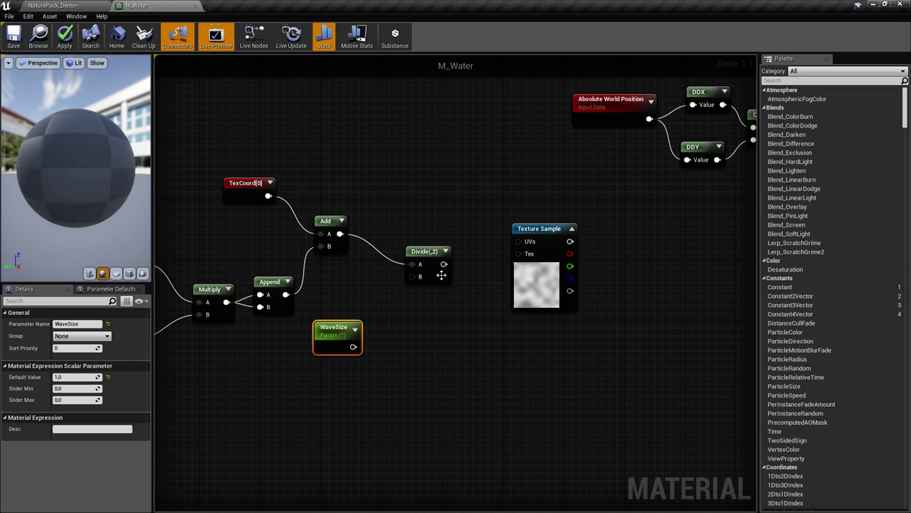
{"action": "right_click_drag", "start_coordinate": [392, 332], "coordinate": [384, 326]}
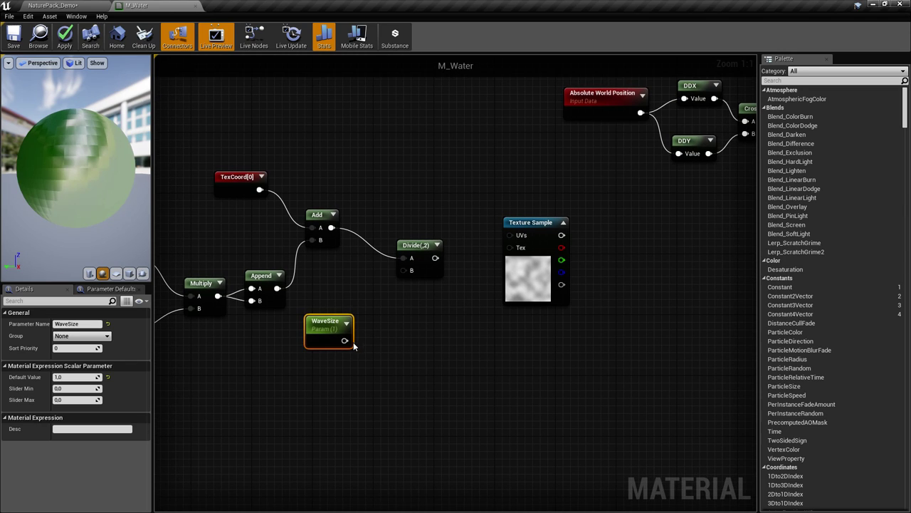
- Connect WaveSize to the Divide node's B input and feed the Divide output into the Texture Sample's UVs
{"action": "left_click_drag", "start_coordinate": [345, 341], "coordinate": [412, 271]}
{"action": "right_click_drag", "start_coordinate": [450, 290], "coordinate": [395, 307]}
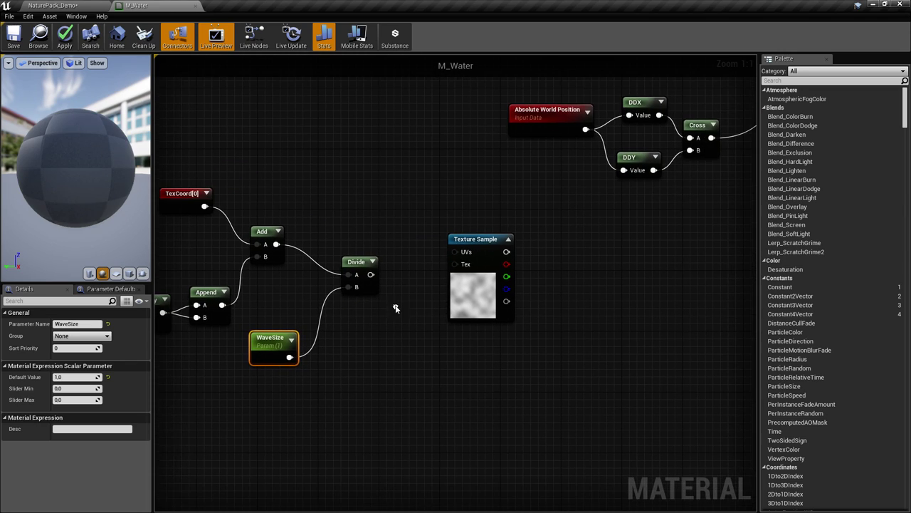
{"action": "left_click_drag", "start_coordinate": [371, 275], "coordinate": [461, 253]}
{"action": "right_click_drag", "start_coordinate": [401, 310], "coordinate": [493, 302]}
{"action": "scroll", "coordinate": [562, 280], "scroll_direction": "down", "scroll_amount": 1}
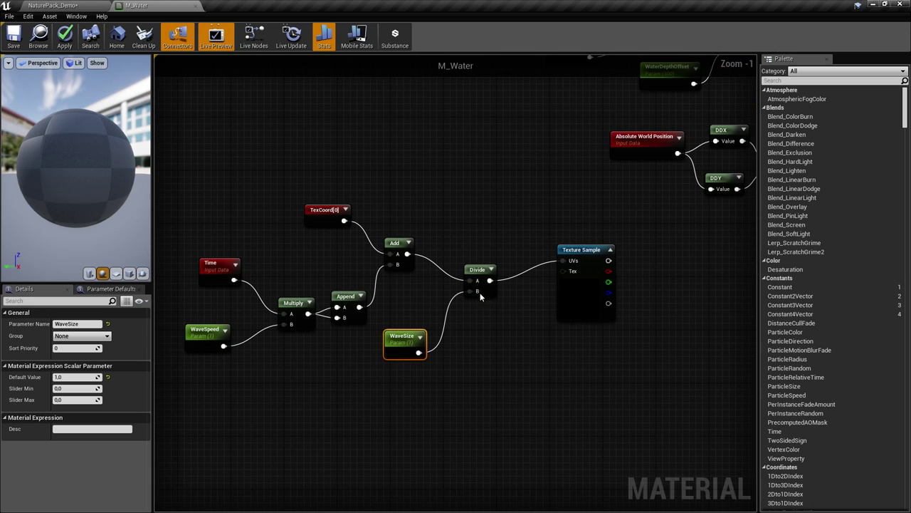
{"action": "right_click_drag", "start_coordinate": [495, 267], "coordinate": [488, 247]}
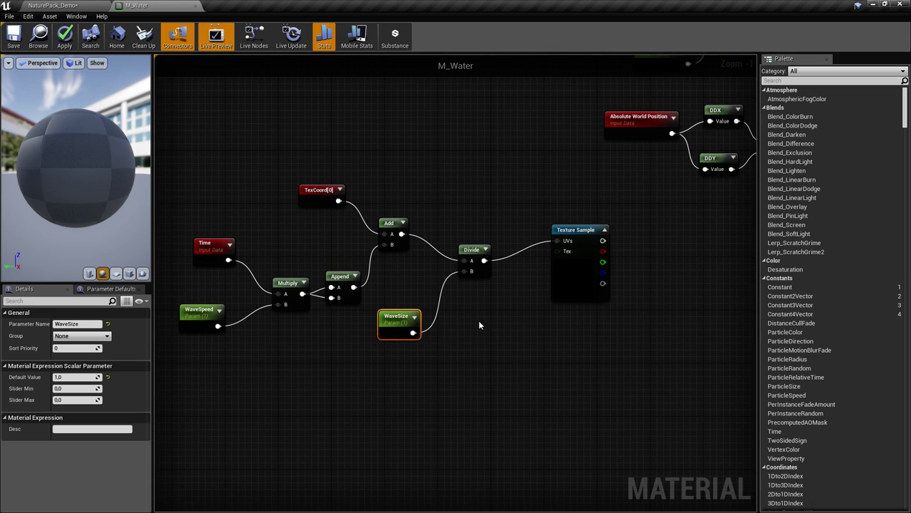
{"action": "right_click_drag", "start_coordinate": [515, 305], "coordinate": [494, 297]}
{"action": "right_click_drag", "start_coordinate": [373, 270], "coordinate": [397, 261]}
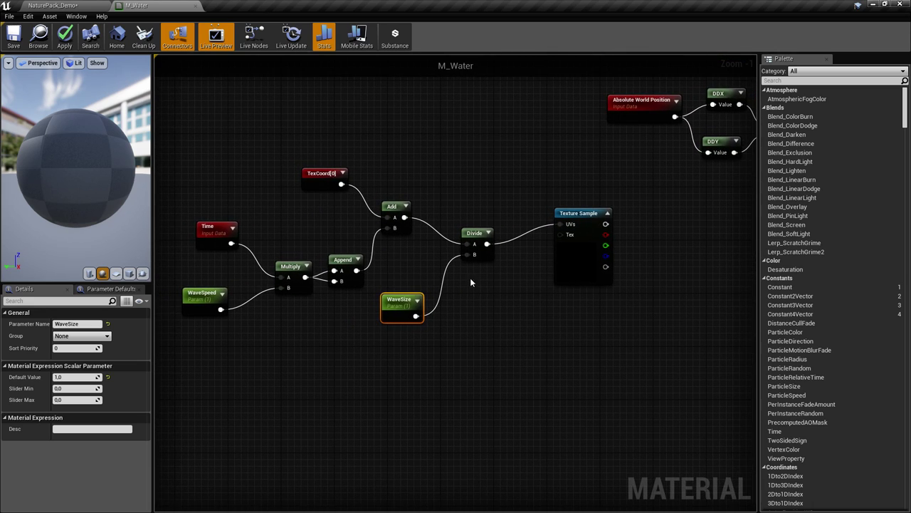
{"action": "right_click_drag", "start_coordinate": [469, 283], "coordinate": [475, 278]}
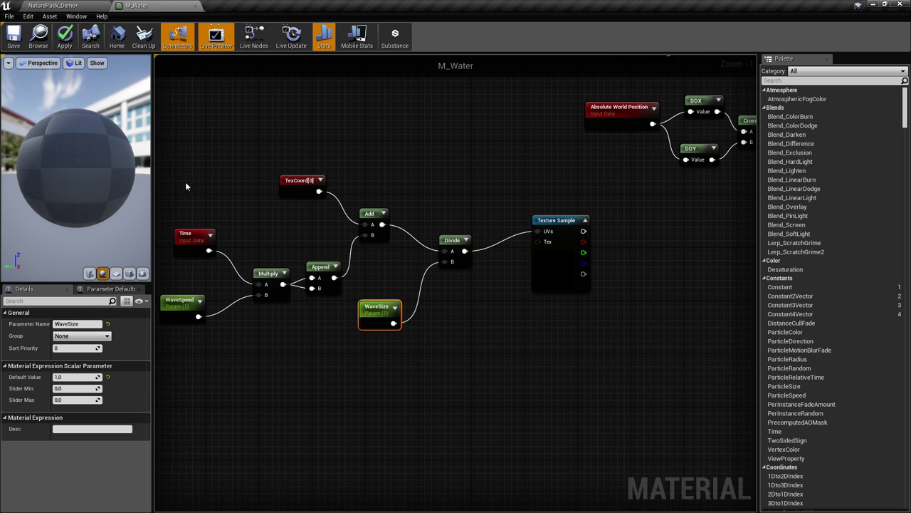
{"action": "right_click_drag", "start_coordinate": [498, 281], "coordinate": [449, 295]}
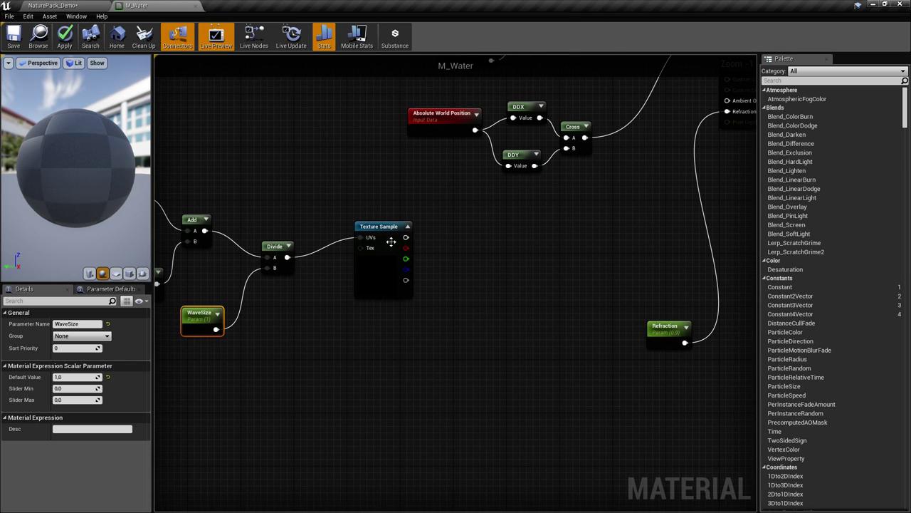
- Move the Texture Sample node slightly to the left so its UVs input lines up with the Divide output
{"action": "left_click_drag", "start_coordinate": [409, 235], "coordinate": [395, 254]}
{"action": "right_click_drag", "start_coordinate": [418, 269], "coordinate": [459, 288]}
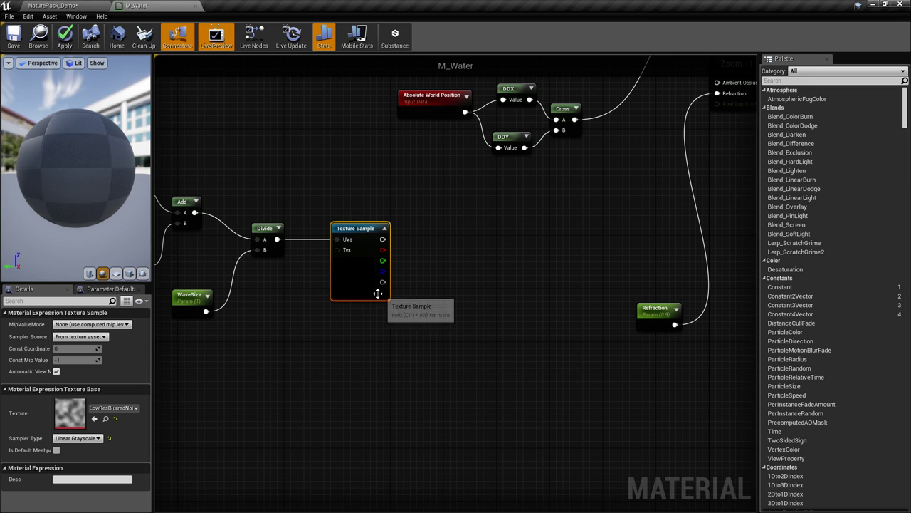
{"action": "right_click_drag", "start_coordinate": [378, 293], "coordinate": [418, 287]}
{"action": "scroll", "coordinate": [420, 277], "scroll_direction": "up", "scroll_amount": 1}
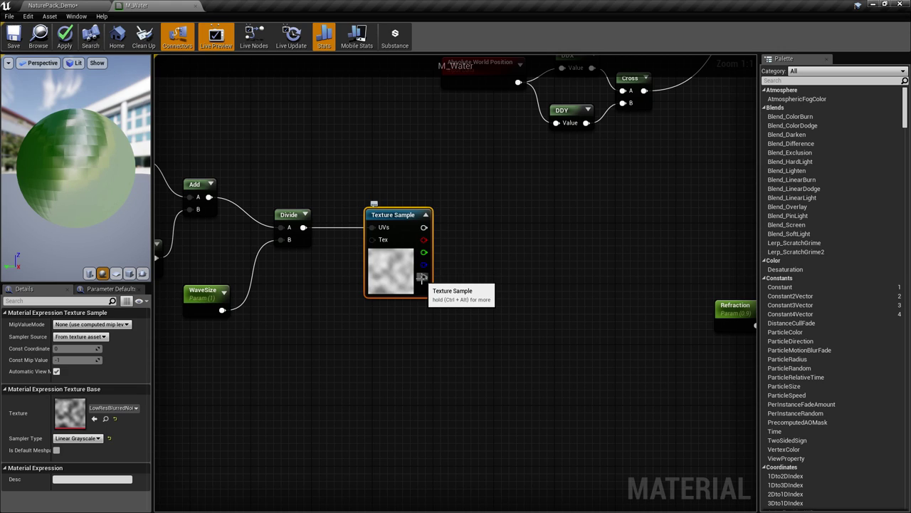
{"action": "left_click_drag", "start_coordinate": [422, 277], "coordinate": [474, 286]}
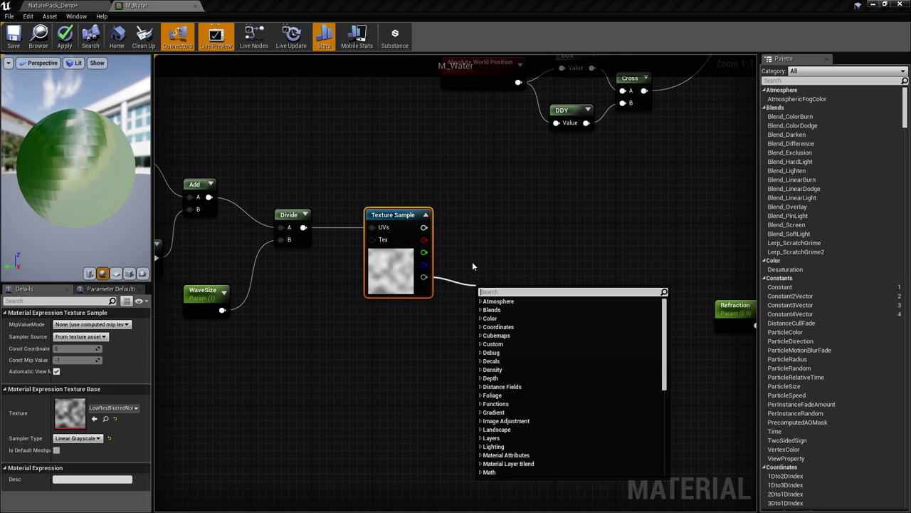
{"action": "left_click", "coordinate": [468, 248]}
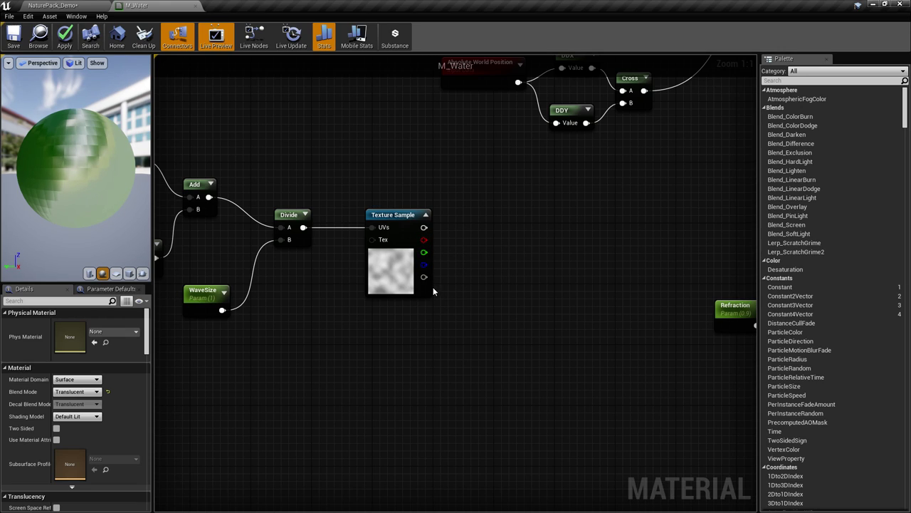
{"action": "left_click_drag", "start_coordinate": [504, 286], "coordinate": [505, 275]}
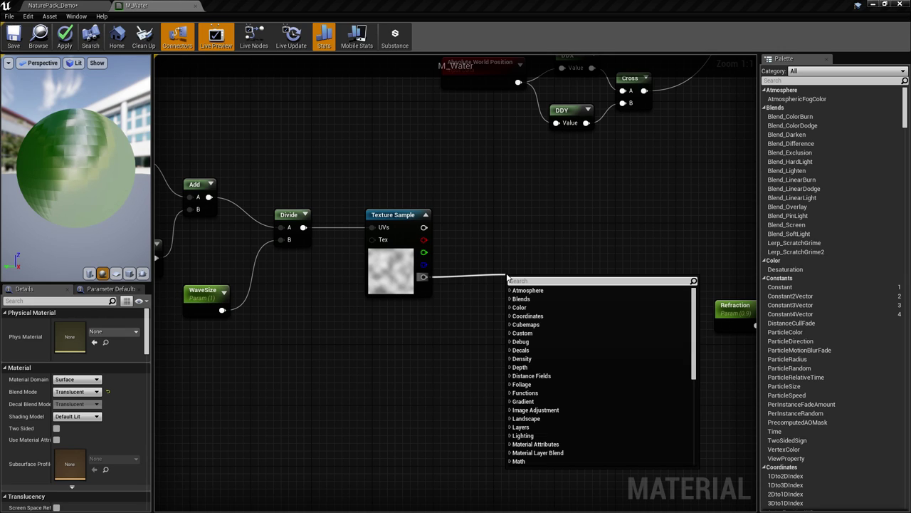
{"action": "left_click", "coordinate": [455, 343]}
- Duplicate the WaveSize parameter, place the copy below the Texture Sample node and rename it WaveContrast
{"action": "left_click", "coordinate": [223, 296]}
{"action": "key", "text": "ctrl+c"}
{"action": "left_click", "coordinate": [442, 311]}
{"action": "key", "text": "ctrl+v"}
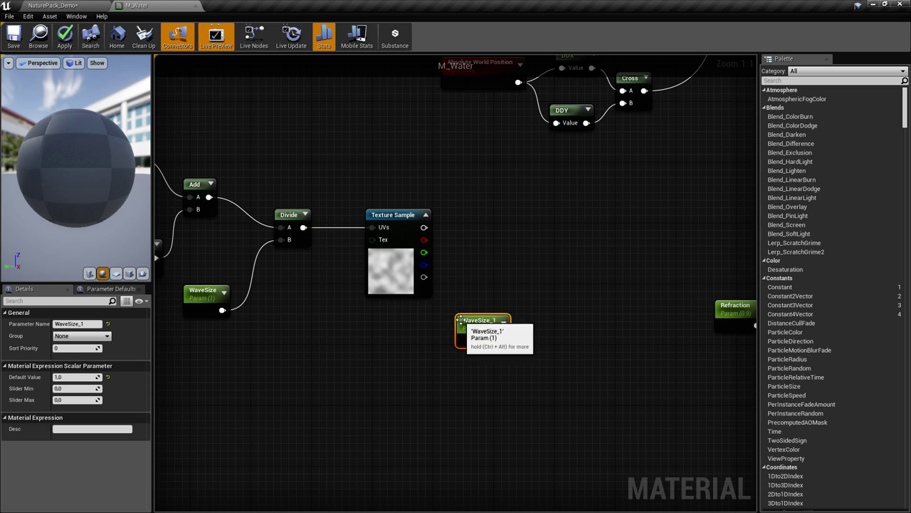
{"action": "left_click_drag", "start_coordinate": [459, 319], "coordinate": [429, 319]}
{"action": "left_click", "coordinate": [75, 324]}
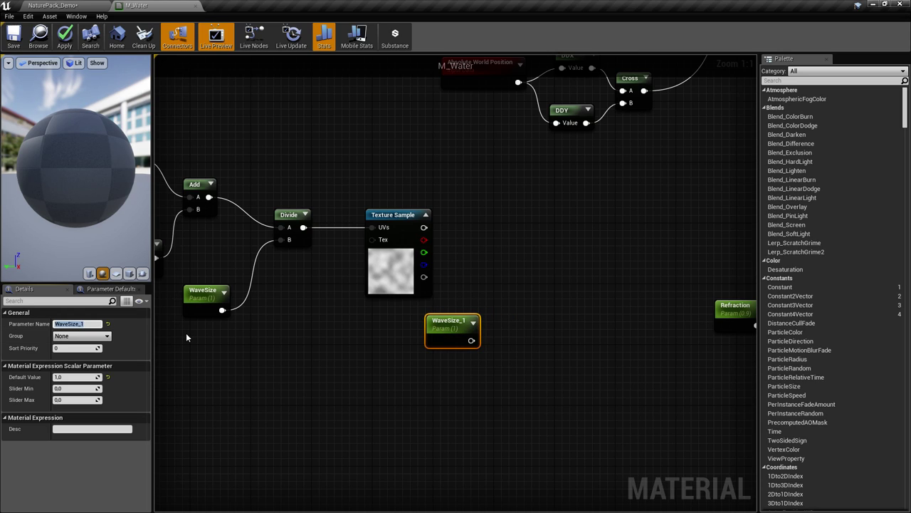
{"action": "type", "text": "WaveContrast"}
{"action": "key", "text": "Return"}
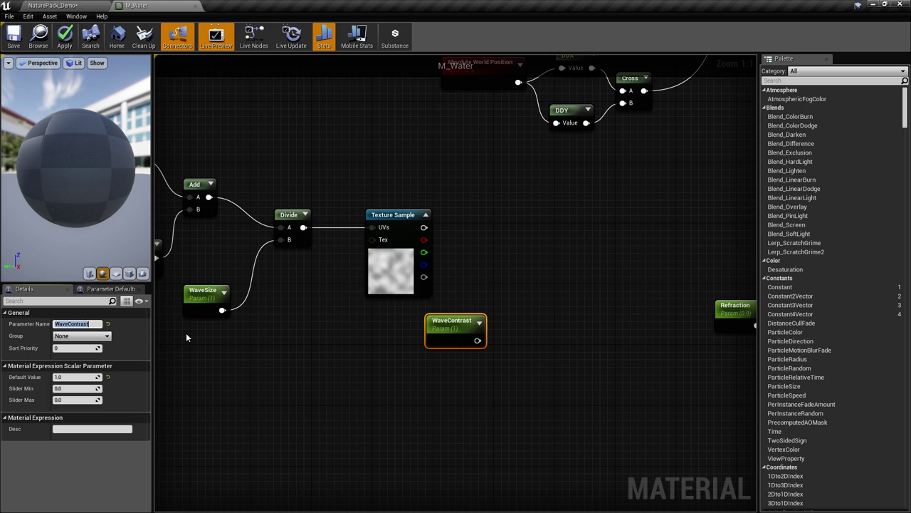
{"action": "left_click_drag", "start_coordinate": [467, 321], "coordinate": [452, 328]}
- Add a CheapContrast node fed by the Texture Sample's alpha output and connect WaveContrast to its Contrast input
{"action": "left_click_drag", "start_coordinate": [424, 277], "coordinate": [495, 283]}
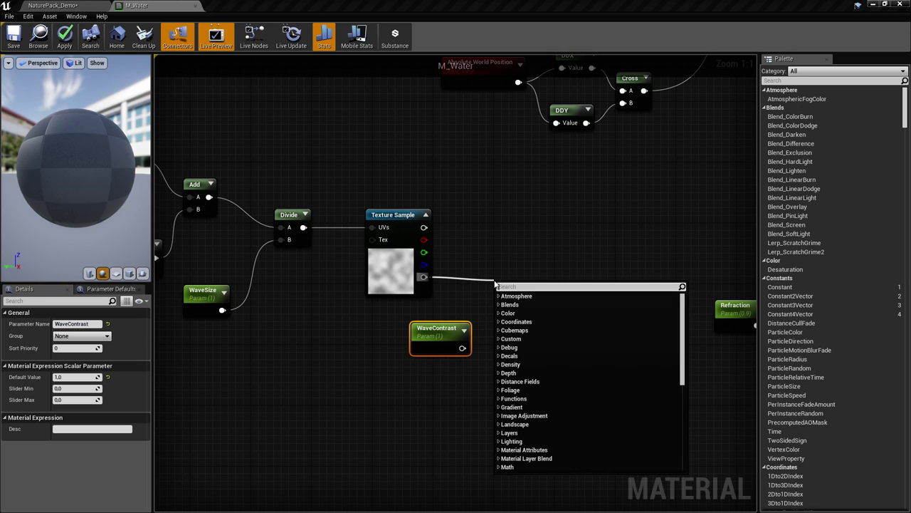
{"action": "type", "text": "crontr"}
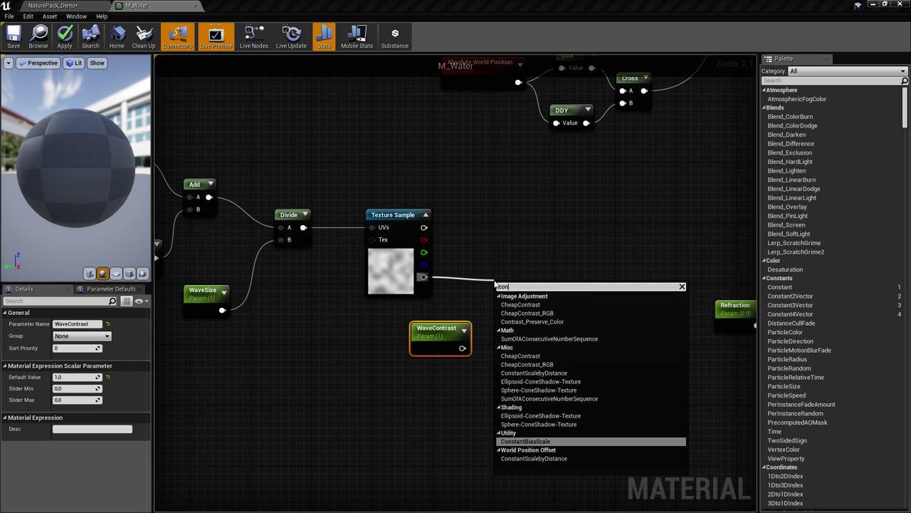
{"action": "key", "text": "Up"}
{"action": "key", "text": "Up"}
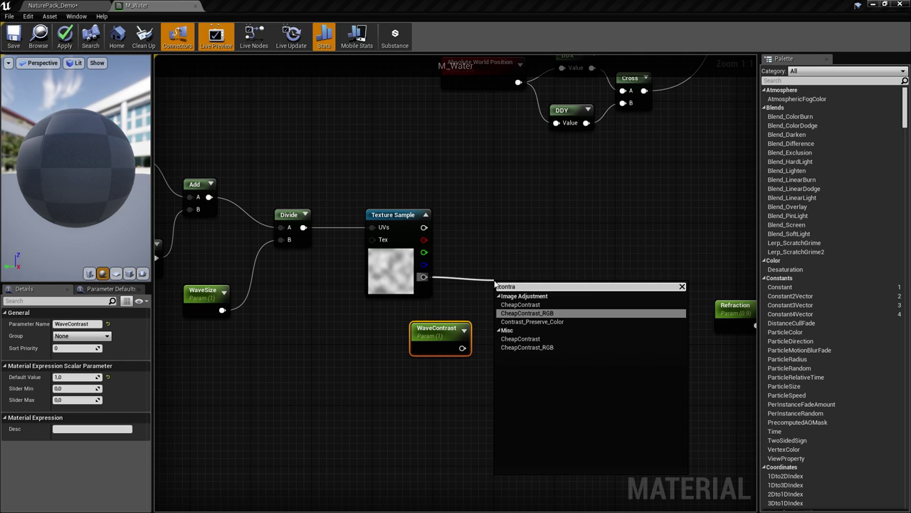
{"action": "key", "text": "Return"}
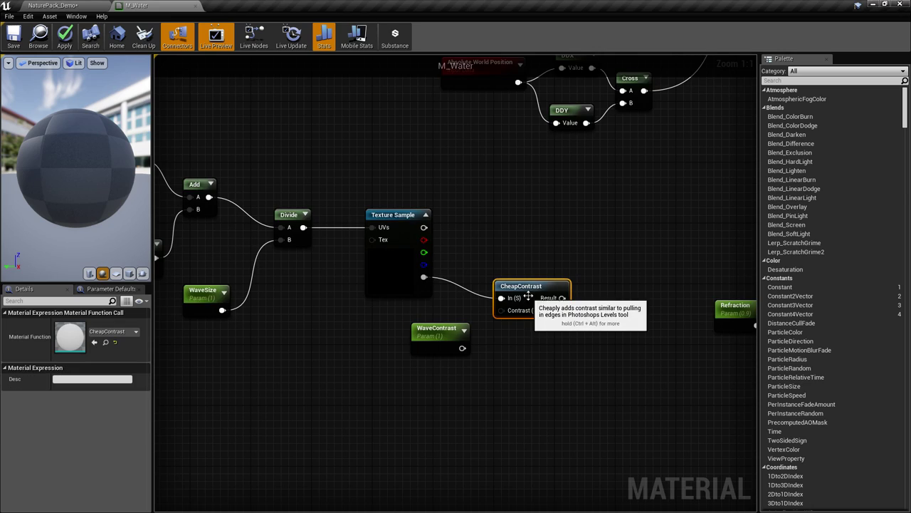
{"action": "left_click_drag", "start_coordinate": [494, 284], "coordinate": [487, 265]}
{"action": "left_click_drag", "start_coordinate": [463, 347], "coordinate": [495, 292]}
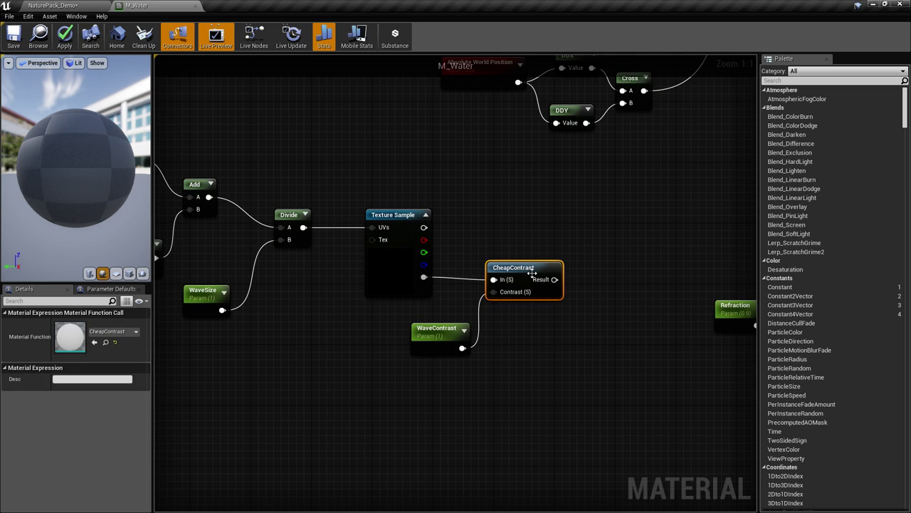
{"action": "left_click_drag", "start_coordinate": [530, 266], "coordinate": [530, 258]}
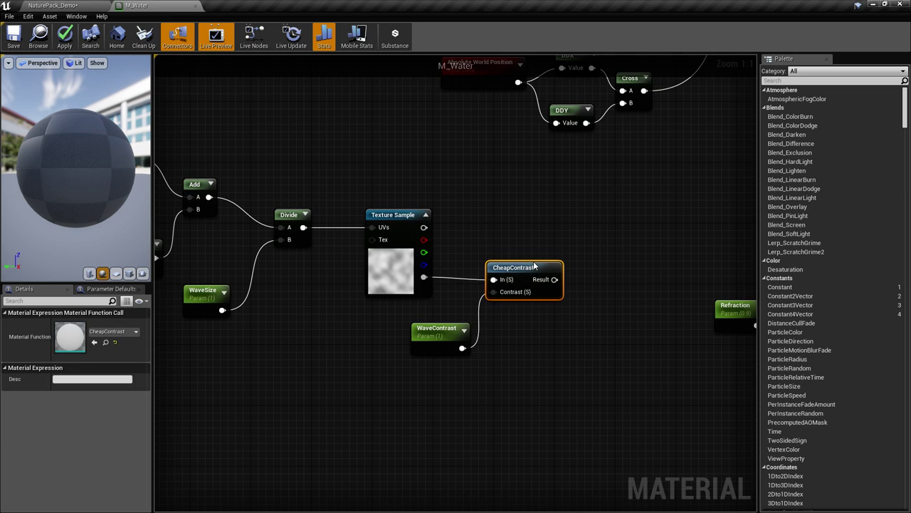
- Shift the WaveContrast parameter and the CheapContrast node closer to the Texture Sample
{"action": "right_click_drag", "start_coordinate": [429, 303], "coordinate": [404, 293]}
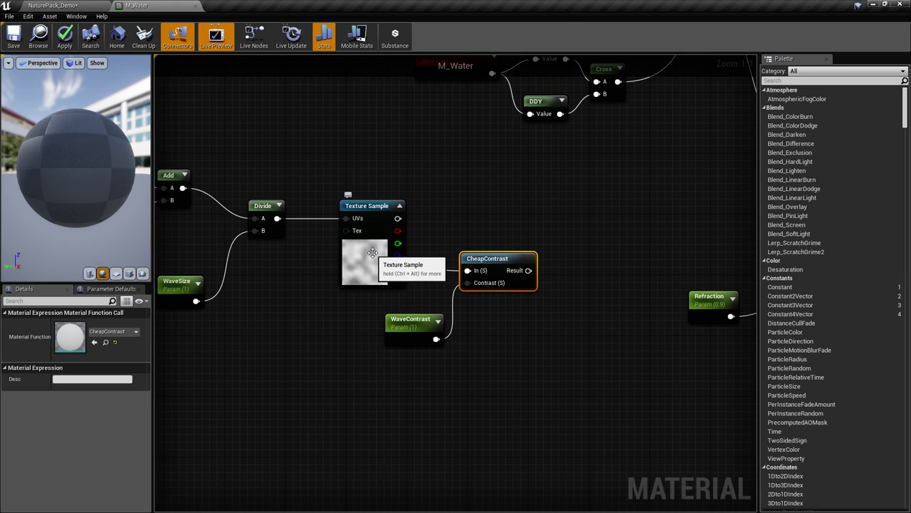
{"action": "left_click_drag", "start_coordinate": [404, 319], "coordinate": [372, 320]}
{"action": "left_click_drag", "start_coordinate": [515, 262], "coordinate": [505, 254]}
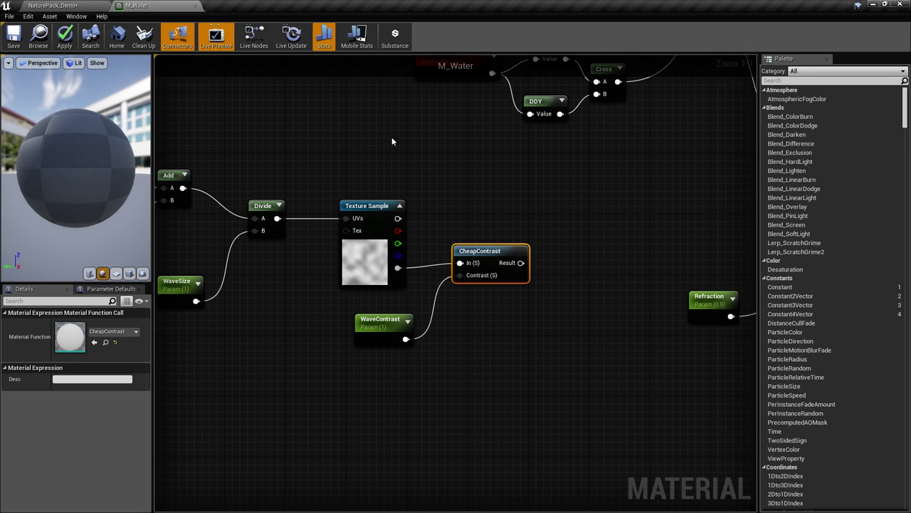
{"action": "right_click_drag", "start_coordinate": [590, 241], "coordinate": [506, 242]}
{"action": "left_click_drag", "start_coordinate": [409, 254], "coordinate": [401, 262]}
{"action": "right_click_drag", "start_coordinate": [424, 305], "coordinate": [354, 313]}
{"action": "scroll", "coordinate": [390, 299], "scroll_direction": "up", "scroll_amount": 1}
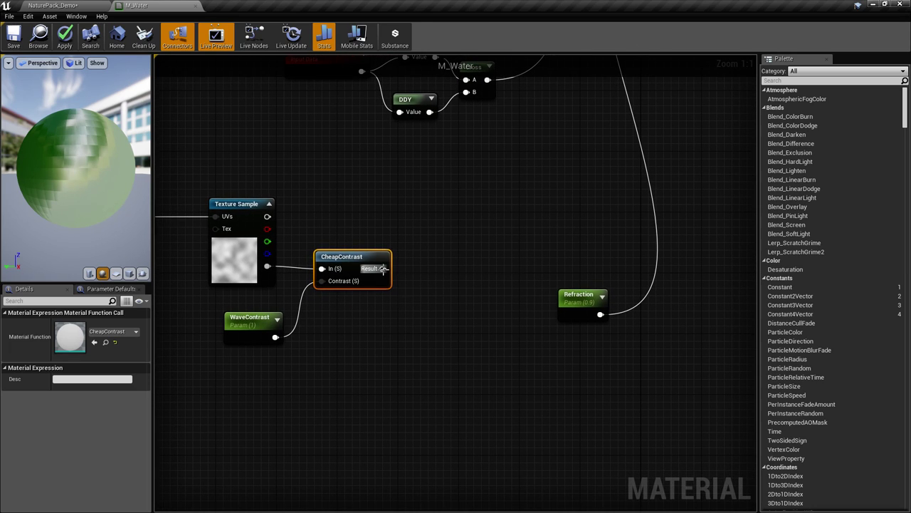
- Move the Refraction parameter lower and add a Multiply node that takes CheapContrast's Result in its A input
{"action": "left_click_drag", "start_coordinate": [578, 295], "coordinate": [601, 364]}
{"action": "right_click_drag", "start_coordinate": [385, 271], "coordinate": [426, 284]}
{"action": "left_click_drag", "start_coordinate": [295, 270], "coordinate": [349, 273]}
{"action": "left_click_drag", "start_coordinate": [410, 272], "coordinate": [472, 280]}
{"action": "type", "text": "multipl"}
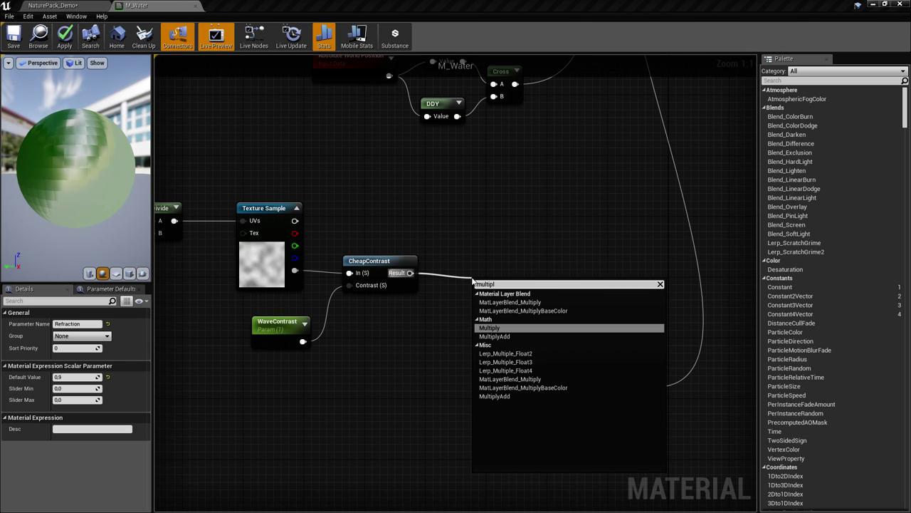
{"action": "key", "text": "Return"}
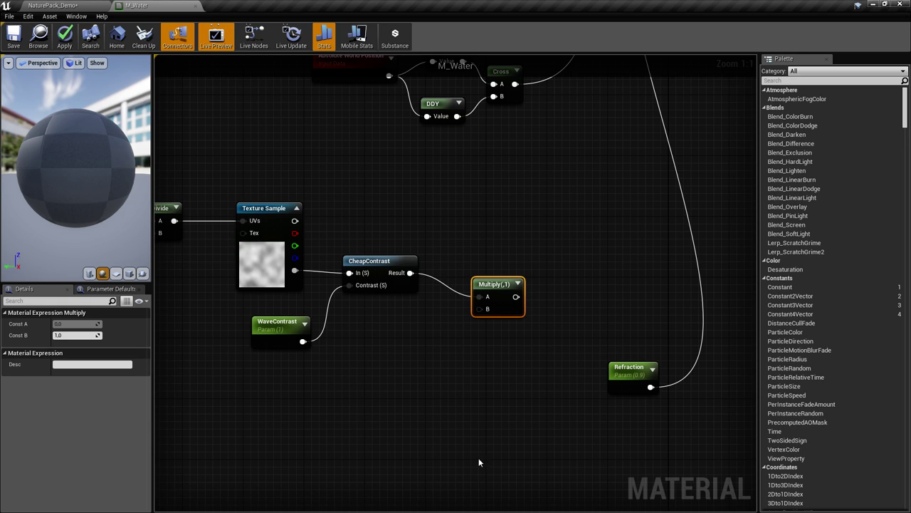
- Duplicate the WaveContrast parameter below the new Multiply node and rename the copy WaveHeight
{"action": "right_click_drag", "start_coordinate": [474, 329], "coordinate": [465, 289]}
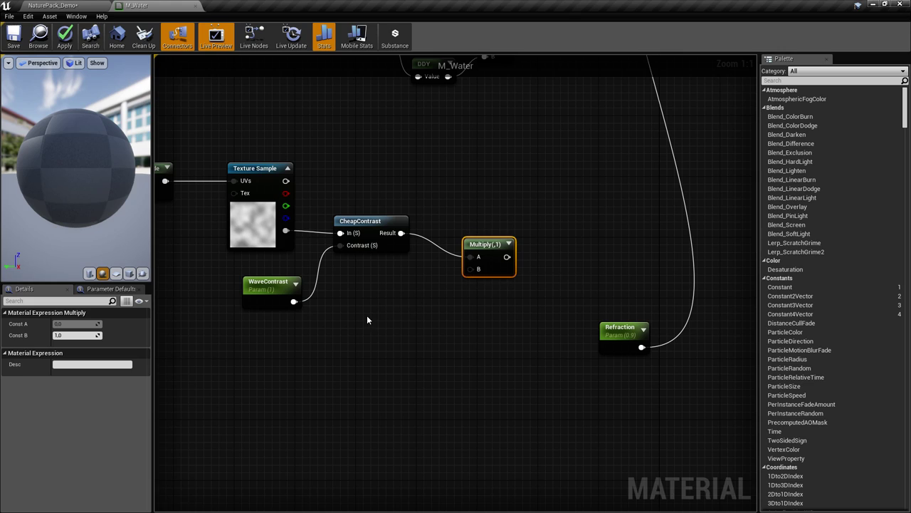
{"action": "left_click", "coordinate": [266, 288]}
{"action": "key", "text": "ctrl+c"}
{"action": "key", "text": "ctrl+v"}
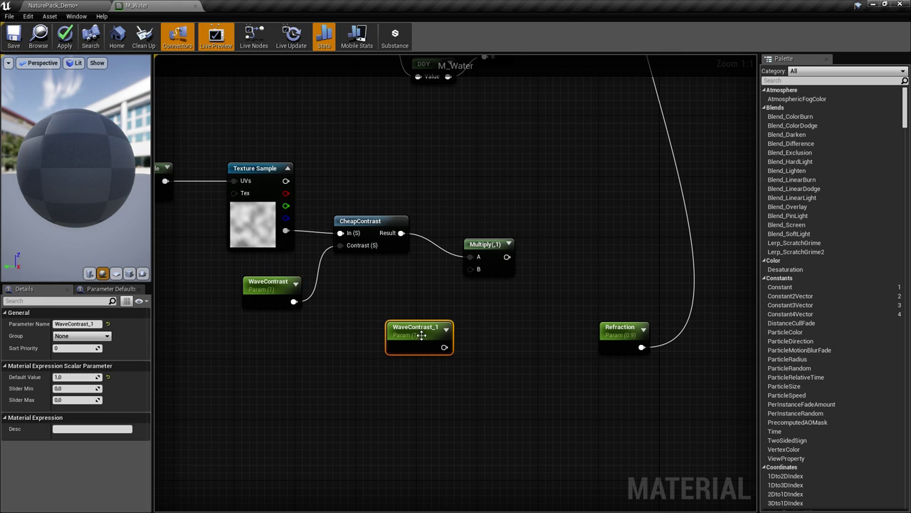
{"action": "left_click", "coordinate": [75, 324]}
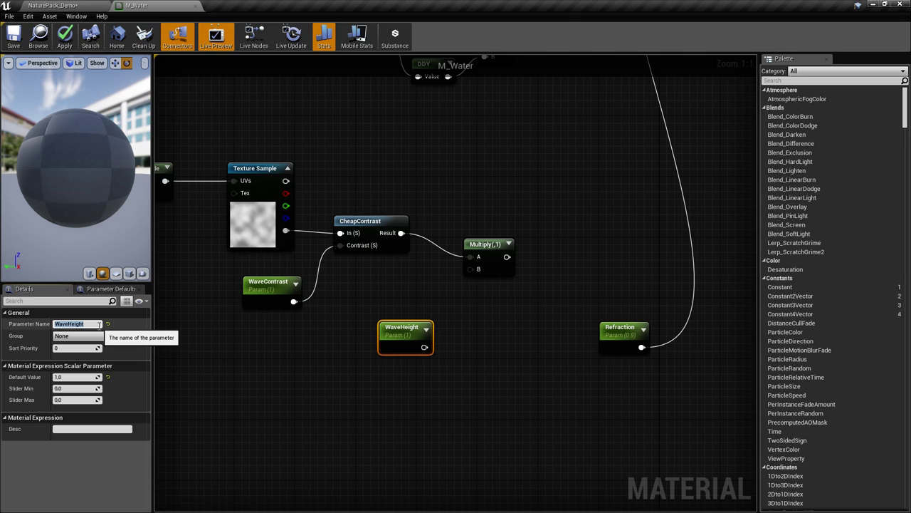
- Connect the WaveHeight parameter to the B input of the Multiply node after CheapContrast
{"action": "left_click_drag", "start_coordinate": [425, 347], "coordinate": [470, 270]}
{"action": "right_click_drag", "start_coordinate": [442, 333], "coordinate": [472, 318]}
{"action": "scroll", "coordinate": [350, 435], "scroll_direction": "down", "scroll_amount": 1}
{"action": "scroll", "coordinate": [462, 325], "scroll_direction": "up", "scroll_amount": 1}
{"action": "right_click_drag", "start_coordinate": [390, 308], "coordinate": [370, 329]}
- Expand the Multiply node's preview with realtime preview enabled and move the node in line with CheapContrast
{"action": "left_click", "coordinate": [508, 280]}
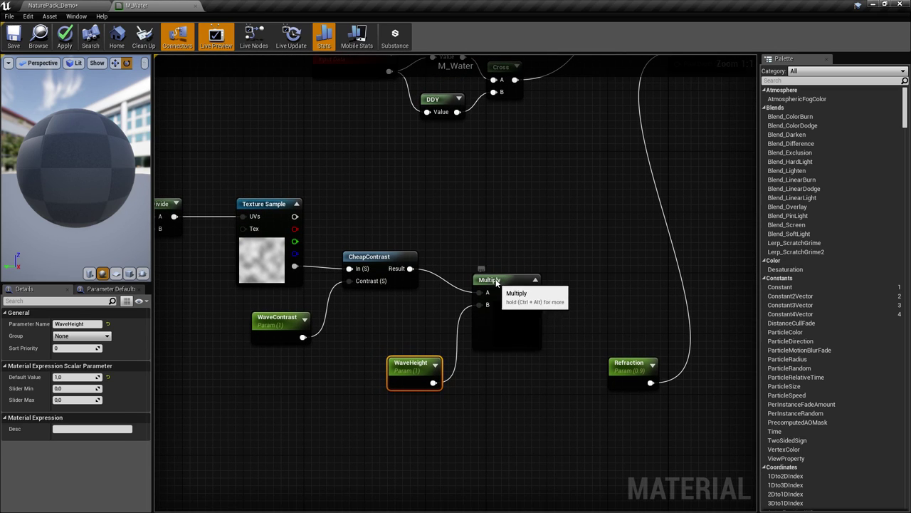
{"action": "left_click_drag", "start_coordinate": [497, 284], "coordinate": [503, 272]}
{"action": "right_click", "coordinate": [503, 273]}
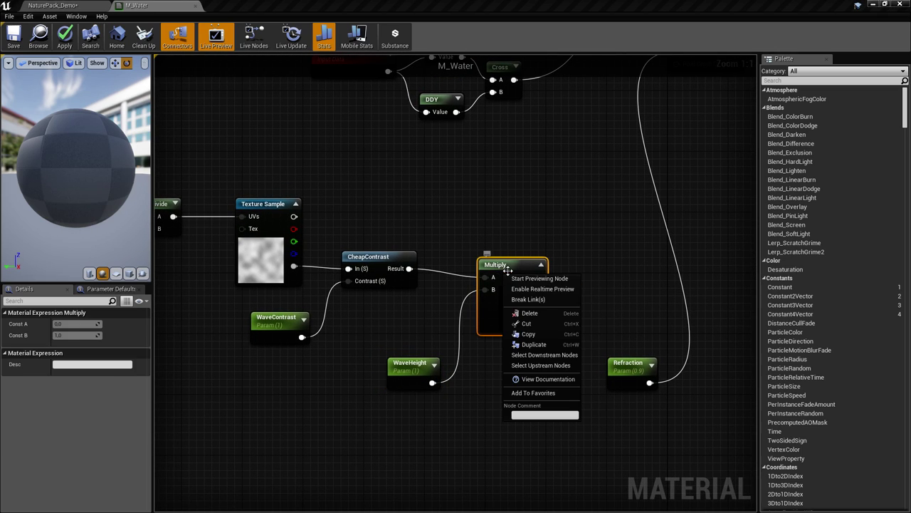
{"action": "left_click", "coordinate": [570, 290]}
{"action": "left_click_drag", "start_coordinate": [511, 264], "coordinate": [503, 257]}
- Connect the Multiply output to the World Position Offset input of the M_Water material node
{"action": "right_click_drag", "start_coordinate": [580, 254], "coordinate": [442, 380]}
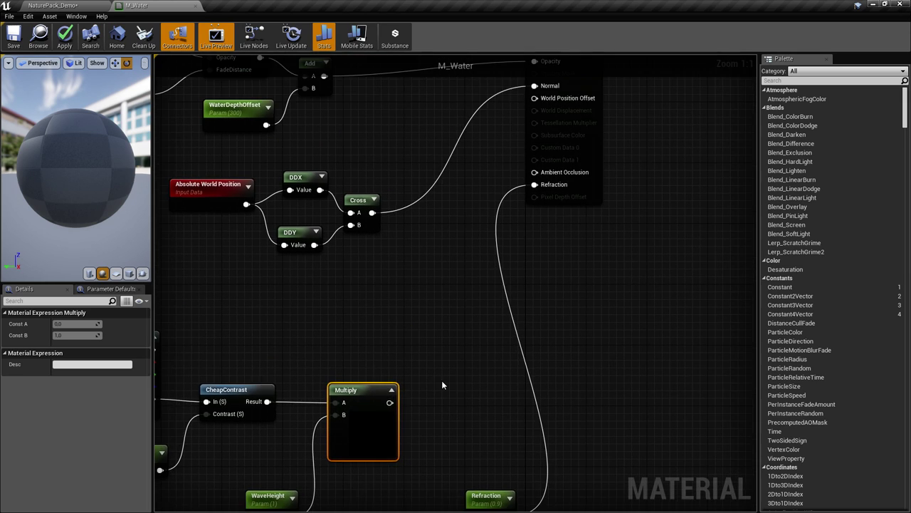
{"action": "scroll", "coordinate": [415, 402], "scroll_direction": "down", "scroll_amount": 1}
{"action": "right_click_drag", "start_coordinate": [395, 400], "coordinate": [344, 479]}
{"action": "scroll", "coordinate": [537, 318], "scroll_direction": "up", "scroll_amount": 1}
{"action": "left_click_drag", "start_coordinate": [361, 460], "coordinate": [507, 155]}
{"action": "right_click_drag", "start_coordinate": [527, 160], "coordinate": [575, 137]}
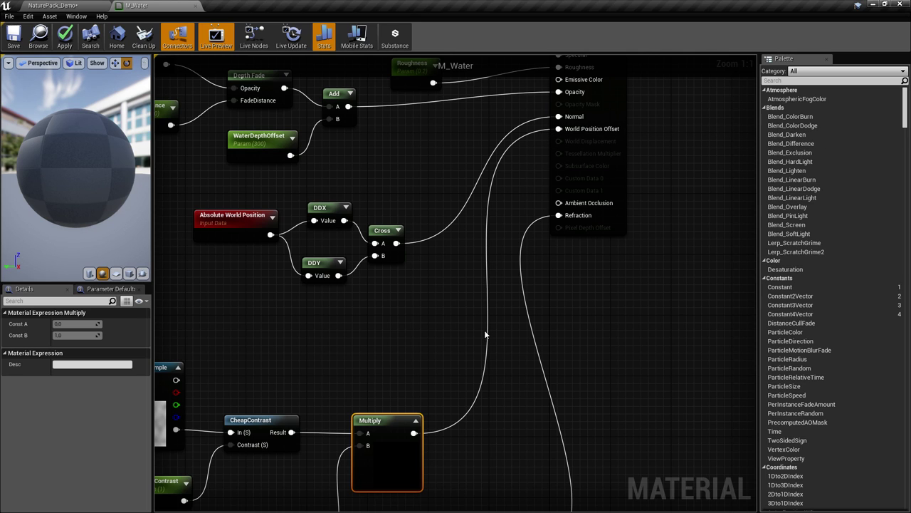
- Apply the material changes and look at the lake in the NaturePack_Demo level
{"action": "right_click_drag", "start_coordinate": [485, 333], "coordinate": [534, 212]}
{"action": "right_click_drag", "start_coordinate": [420, 314], "coordinate": [461, 321]}
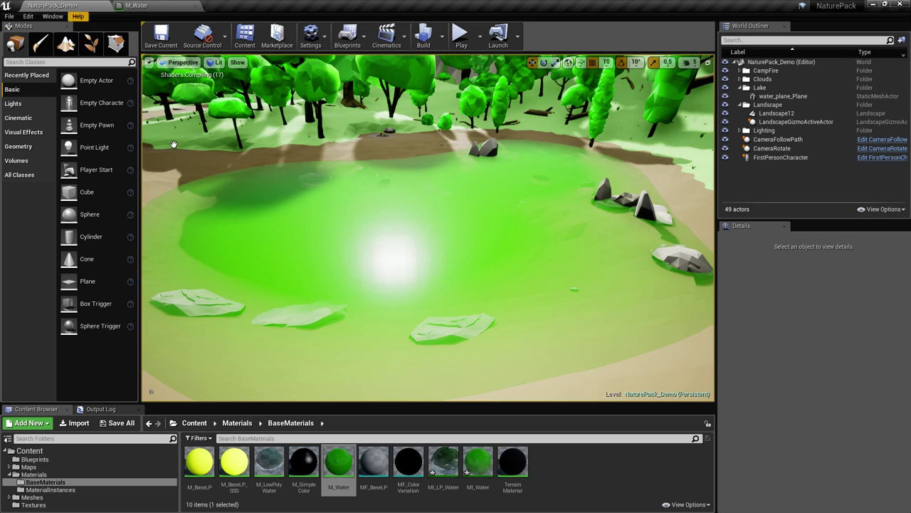
{"action": "right_click_drag", "start_coordinate": [271, 249], "coordinate": [569, 205]}
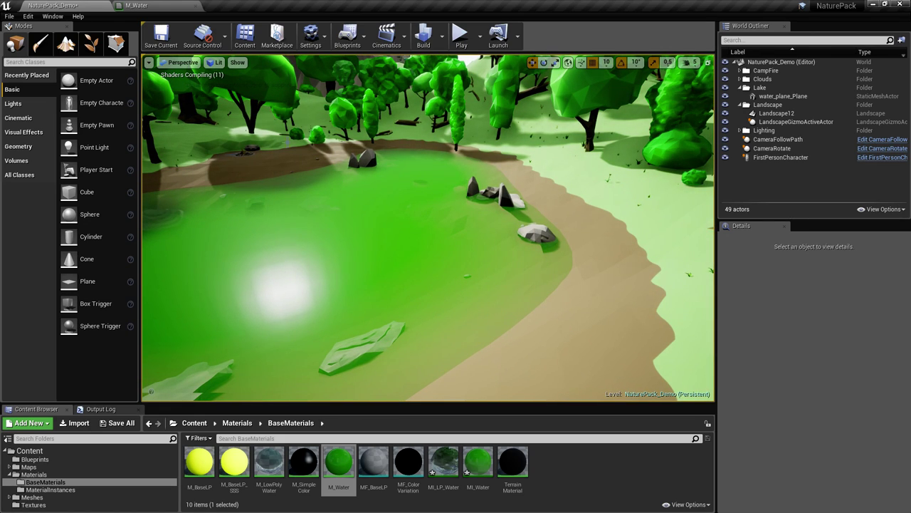
- Return to the M_Water graph and shift the Multiply node beside CheapContrast slightly
{"action": "left_click", "coordinate": [168, 4]}
{"action": "right_click_drag", "start_coordinate": [462, 302], "coordinate": [480, 236]}
{"action": "right_click_drag", "start_coordinate": [383, 274], "coordinate": [432, 286]}
{"action": "left_click_drag", "start_coordinate": [512, 235], "coordinate": [520, 243]}
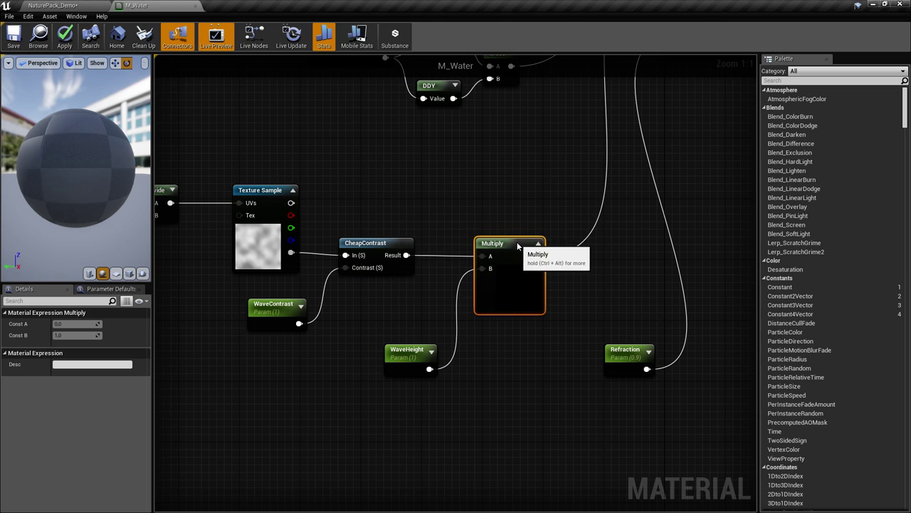
- Try a default value of 20 for the WaveContrast parameter and restore it to 1
{"action": "right_click_drag", "start_coordinate": [309, 318], "coordinate": [339, 287]}
{"action": "left_click", "coordinate": [300, 280]}
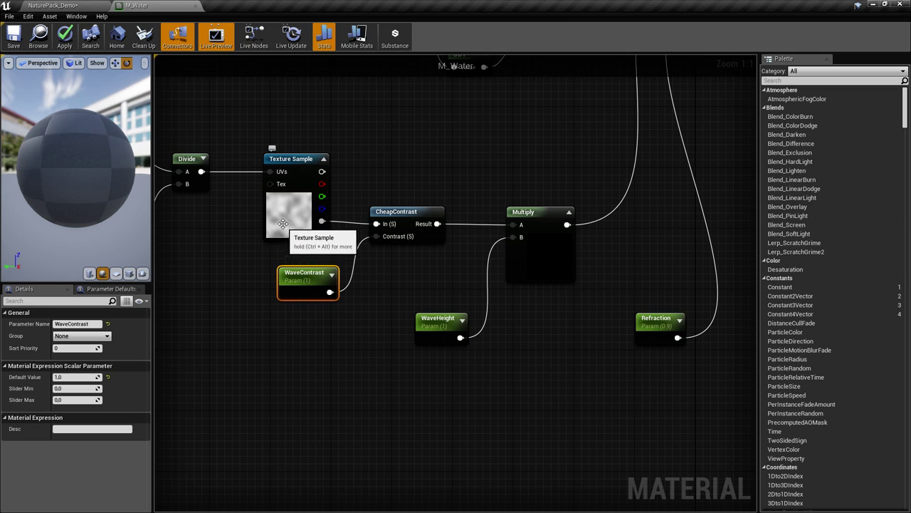
{"action": "right_click_drag", "start_coordinate": [534, 287], "coordinate": [487, 293]}
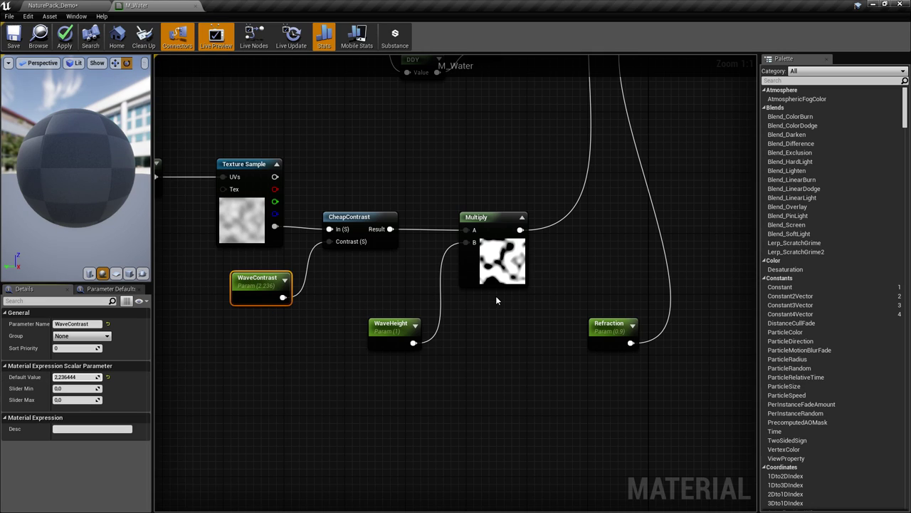
{"action": "left_click", "coordinate": [75, 377]}
{"action": "type", "text": "20"}
{"action": "key", "text": "Return"}
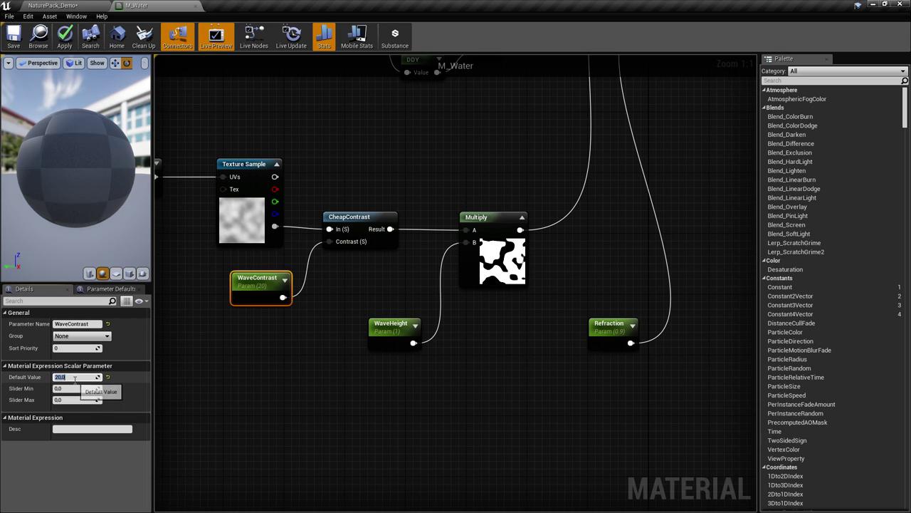
{"action": "key", "text": "Return"}
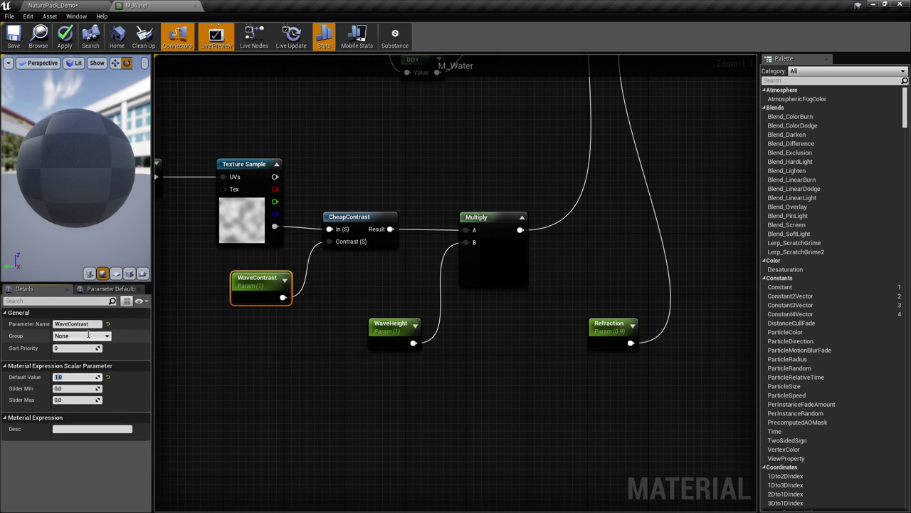
- Examine the WaveHeight parameter and the wave node chain from Time and WaveSpeed through to World Position Offset
{"action": "mouse_move", "coordinate": [365, 286]}
{"action": "right_mouse_down"}
{"action": "mouse_move", "coordinate": [347, 287]}
{"action": "mouse_move", "coordinate": [378, 287]}
{"action": "mouse_move", "coordinate": [378, 273]}
{"action": "right_mouse_up"}
{"action": "left_click", "coordinate": [365, 299]}
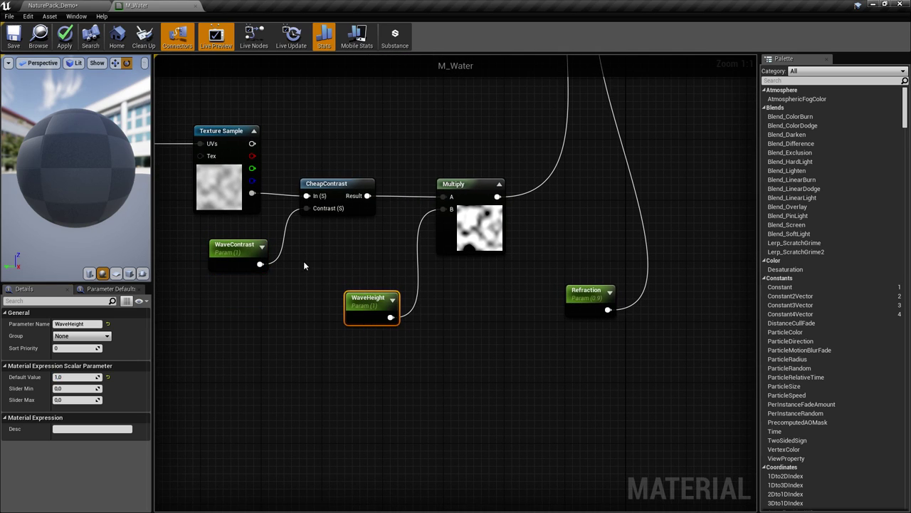
{"action": "left_click_drag", "start_coordinate": [397, 352], "coordinate": [397, 349]}
{"action": "right_click_drag", "start_coordinate": [488, 273], "coordinate": [490, 292]}
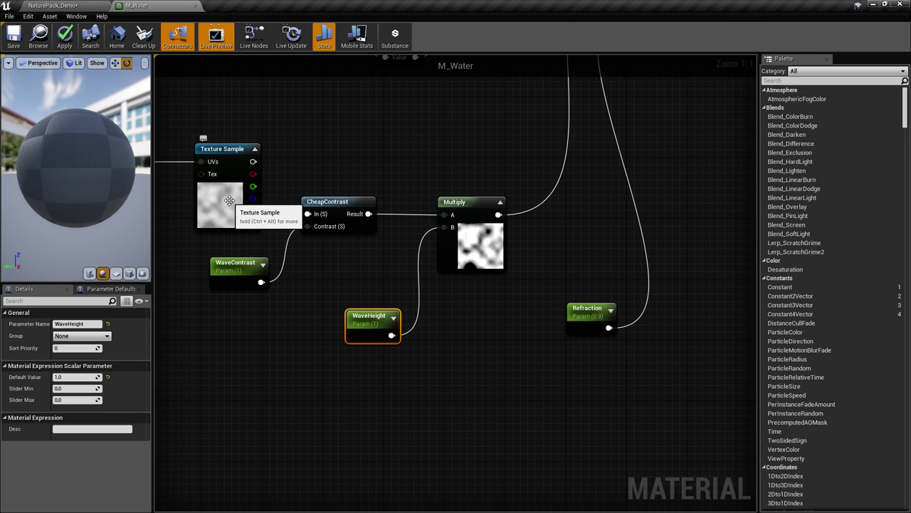
{"action": "right_click_drag", "start_coordinate": [454, 272], "coordinate": [439, 268]}
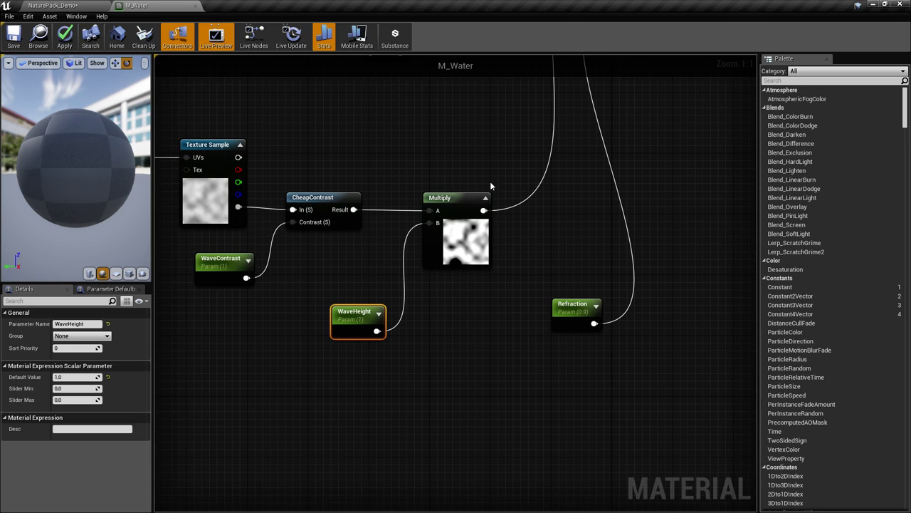
{"action": "right_click_drag", "start_coordinate": [478, 297], "coordinate": [505, 378]}
{"action": "scroll", "coordinate": [505, 378], "scroll_direction": "down", "scroll_amount": 3}
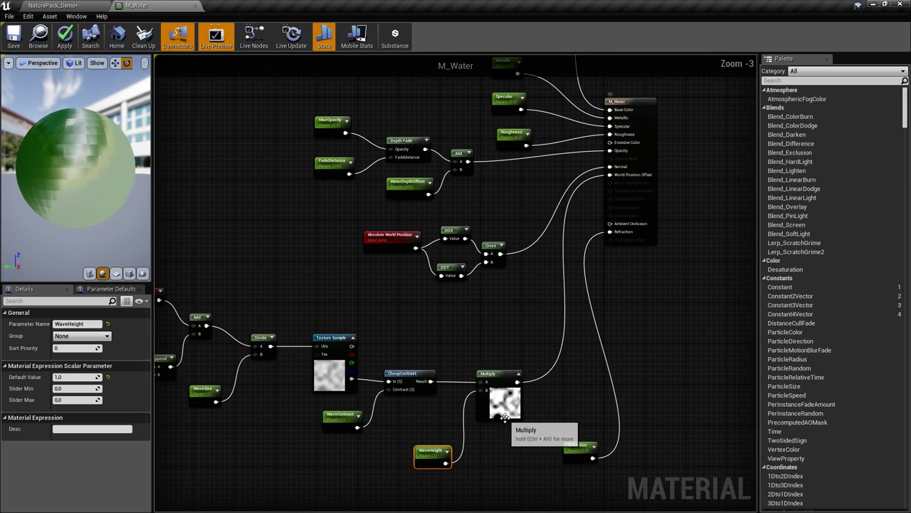
{"action": "right_click_drag", "start_coordinate": [462, 418], "coordinate": [650, 221]}
{"action": "scroll", "coordinate": [496, 267], "scroll_direction": "up", "scroll_amount": 2}
{"action": "scroll", "coordinate": [494, 391], "scroll_direction": "down", "scroll_amount": 3}
{"action": "scroll", "coordinate": [546, 321], "scroll_direction": "up", "scroll_amount": 1}
{"action": "scroll", "coordinate": [422, 203], "scroll_direction": "up", "scroll_amount": 3}
{"action": "right_click_drag", "start_coordinate": [423, 204], "coordinate": [570, 187]}
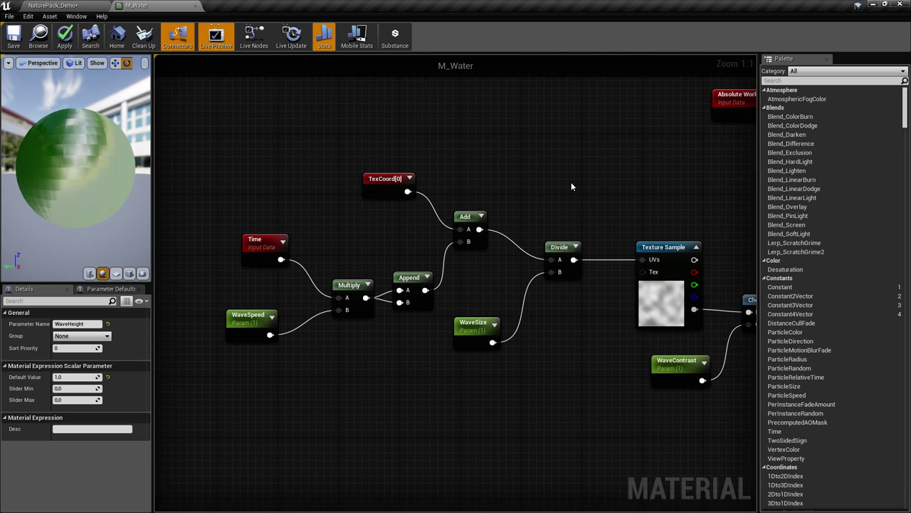
{"action": "right_click_drag", "start_coordinate": [701, 216], "coordinate": [352, 206]}
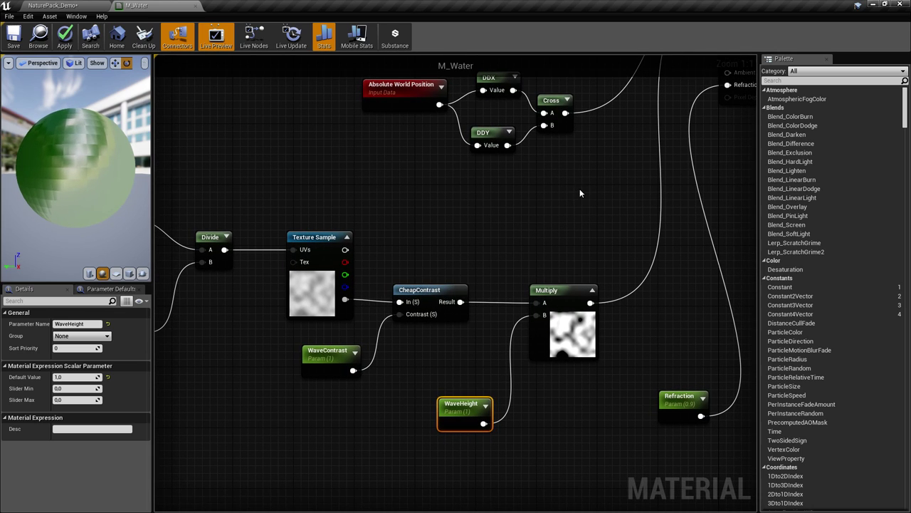
{"action": "right_click_drag", "start_coordinate": [610, 152], "coordinate": [574, 286]}
{"action": "scroll", "coordinate": [619, 229], "scroll_direction": "down", "scroll_amount": 4}
{"action": "scroll", "coordinate": [532, 293], "scroll_direction": "up", "scroll_amount": 1}
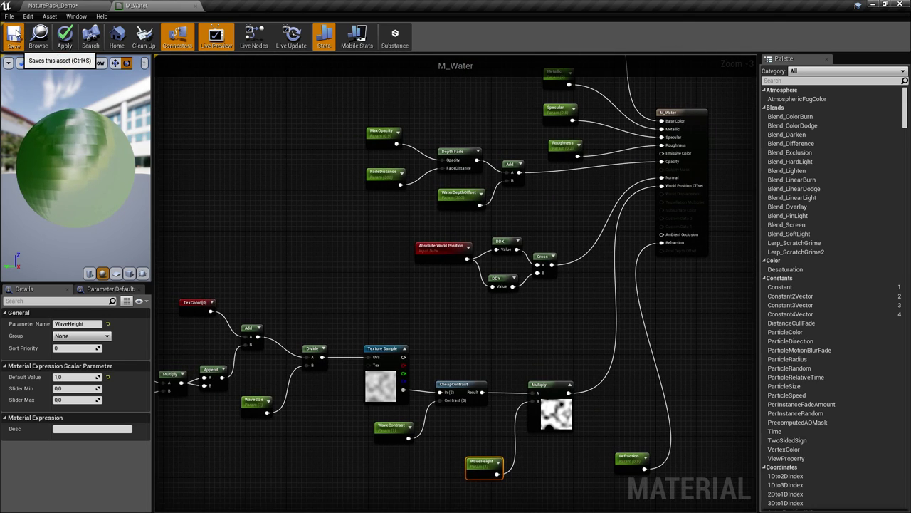
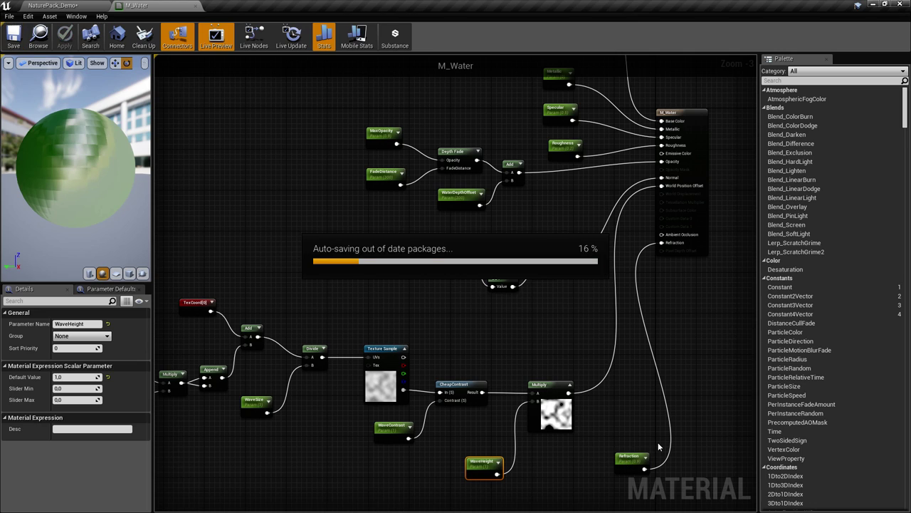
- Examine the finished M_Water graph, covering the refraction, wave, normal and depth fade branches feeding the material node
{"action": "scroll", "coordinate": [655, 442], "scroll_direction": "up", "scroll_amount": 3}
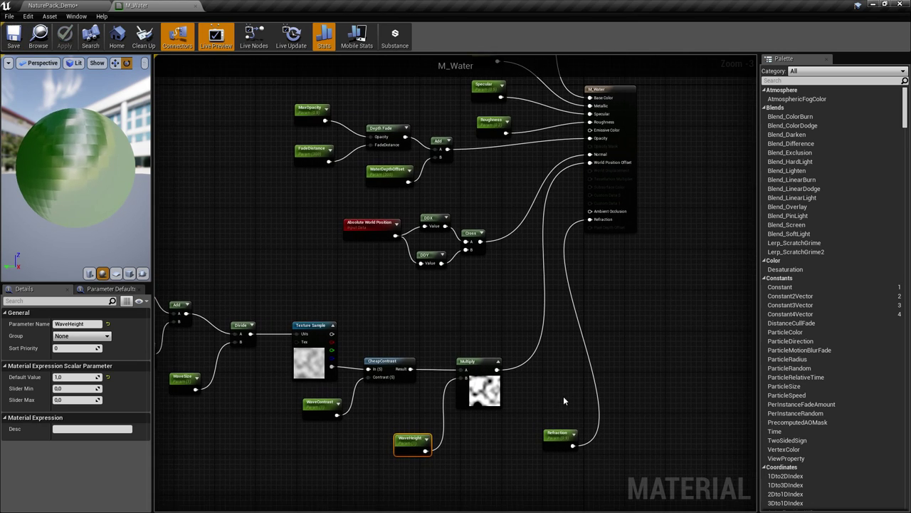
{"action": "right_click_drag", "start_coordinate": [577, 420], "coordinate": [556, 346]}
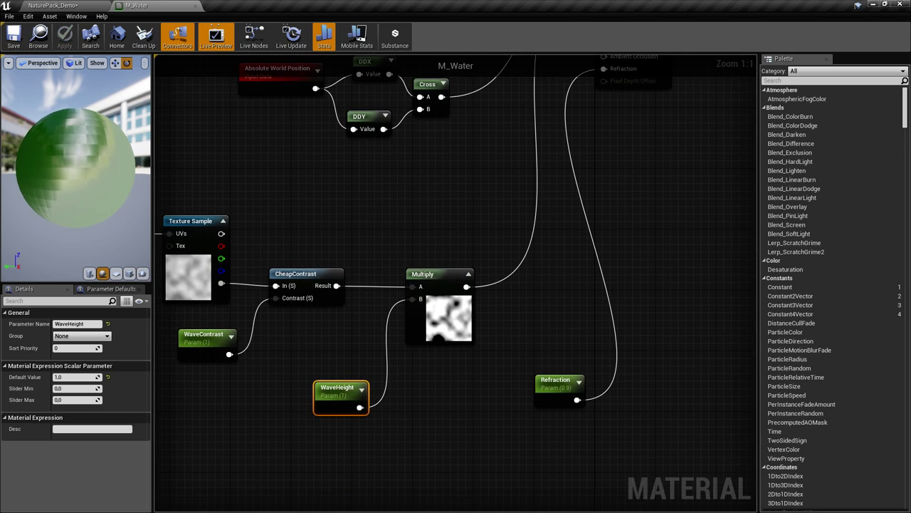
{"action": "right_click_drag", "start_coordinate": [593, 386], "coordinate": [622, 432]}
{"action": "right_click_drag", "start_coordinate": [605, 381], "coordinate": [568, 374]}
{"action": "right_click_drag", "start_coordinate": [585, 405], "coordinate": [587, 392]}
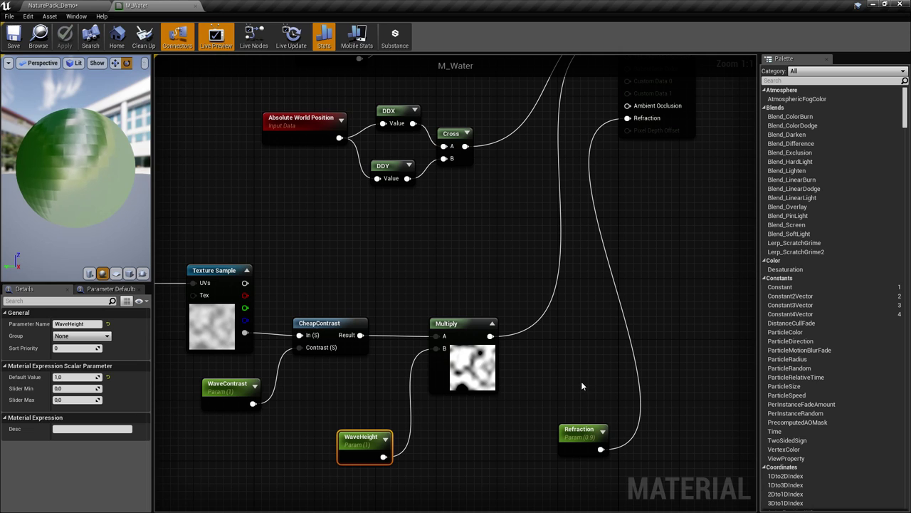
{"action": "scroll", "coordinate": [564, 291], "scroll_direction": "down", "scroll_amount": 3}
{"action": "scroll", "coordinate": [562, 363], "scroll_direction": "down", "scroll_amount": 3}
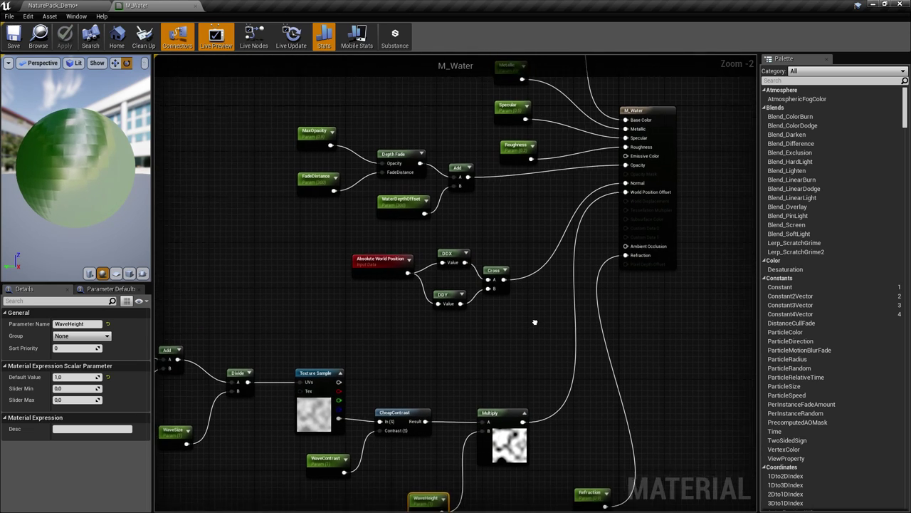
{"action": "scroll", "coordinate": [541, 357], "scroll_direction": "up", "scroll_amount": 2}
{"action": "right_click_drag", "start_coordinate": [537, 354], "coordinate": [554, 337]}
{"action": "right_click_drag", "start_coordinate": [642, 483], "coordinate": [585, 462]}
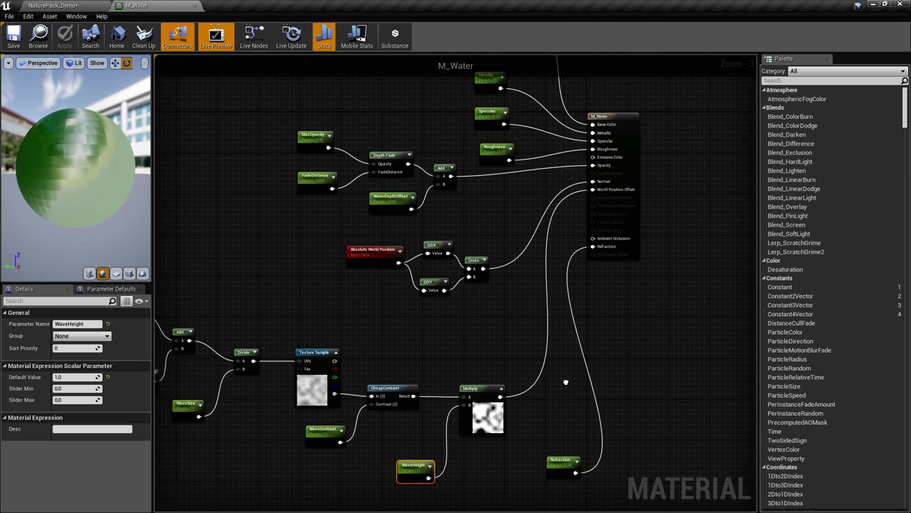
{"action": "right_click_drag", "start_coordinate": [492, 302], "coordinate": [529, 373]}
{"action": "scroll", "coordinate": [530, 373], "scroll_direction": "up", "scroll_amount": 2}
{"action": "right_click_drag", "start_coordinate": [473, 263], "coordinate": [496, 300]}
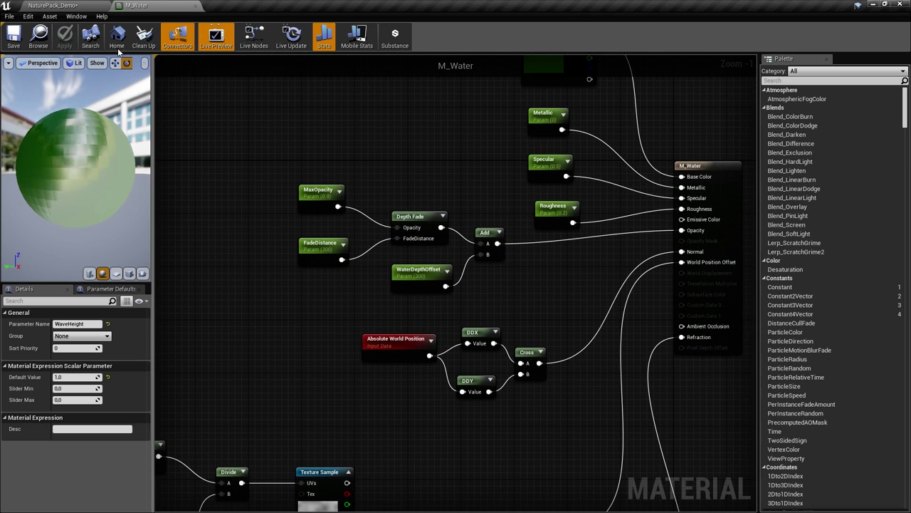
- Switch to the NaturePack_Demo level and assign the MI_Water material instance to the lake surface
{"action": "left_click", "coordinate": [72, 5]}
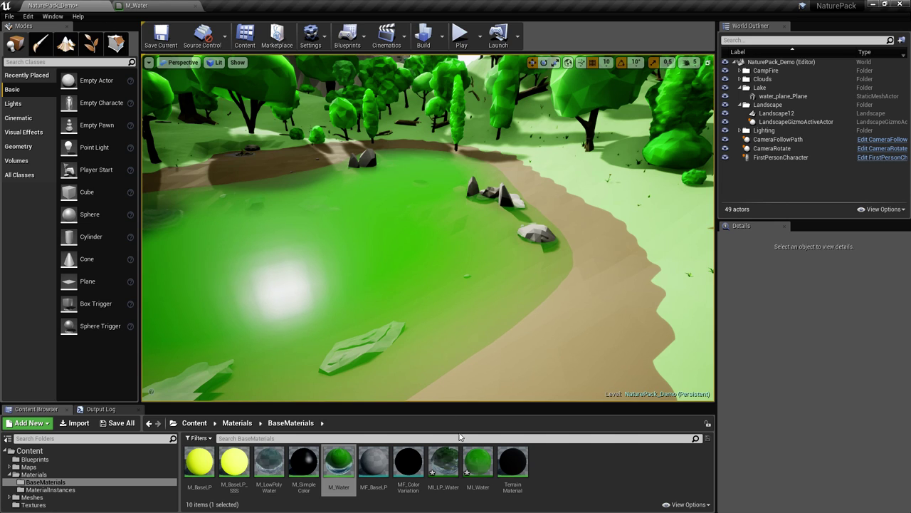
{"action": "left_click", "coordinate": [477, 462]}
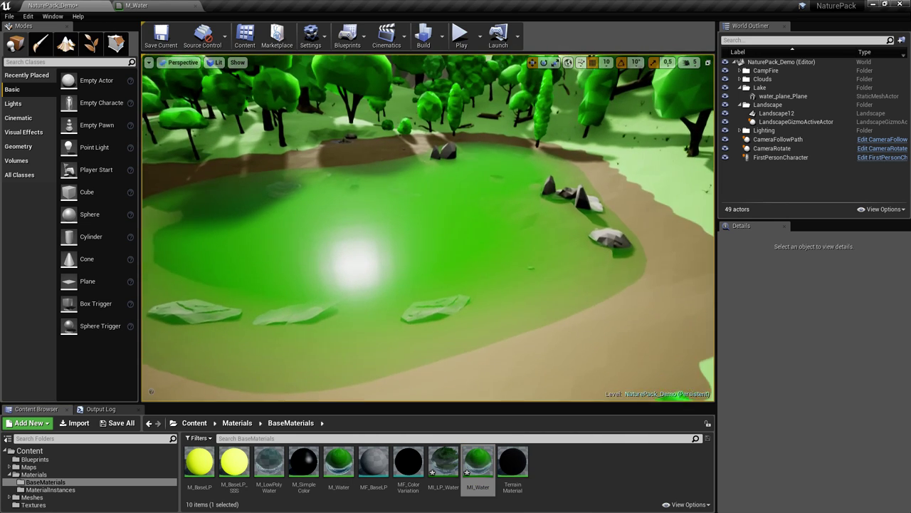
{"action": "left_click_drag", "start_coordinate": [478, 462], "coordinate": [384, 278]}
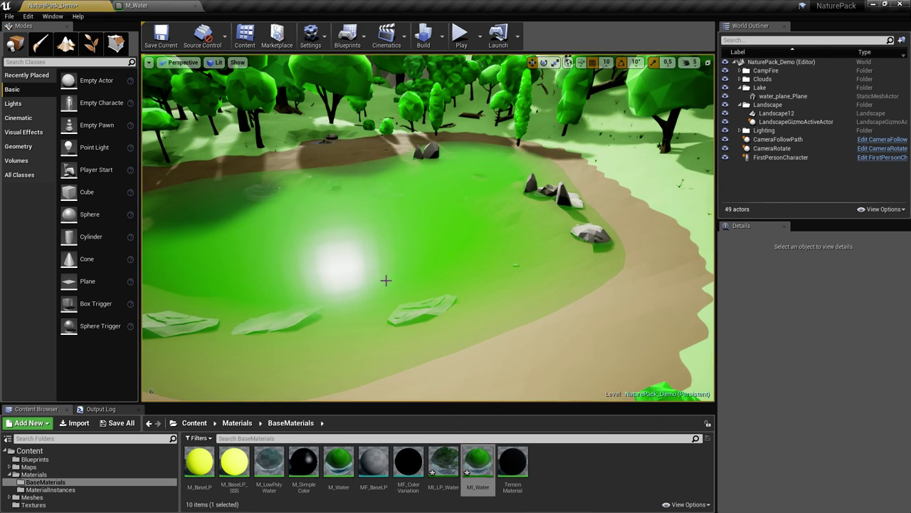
- Open the MI_Water instance beside the lake view and collapse its General section
{"action": "double_click", "coordinate": [478, 463]}
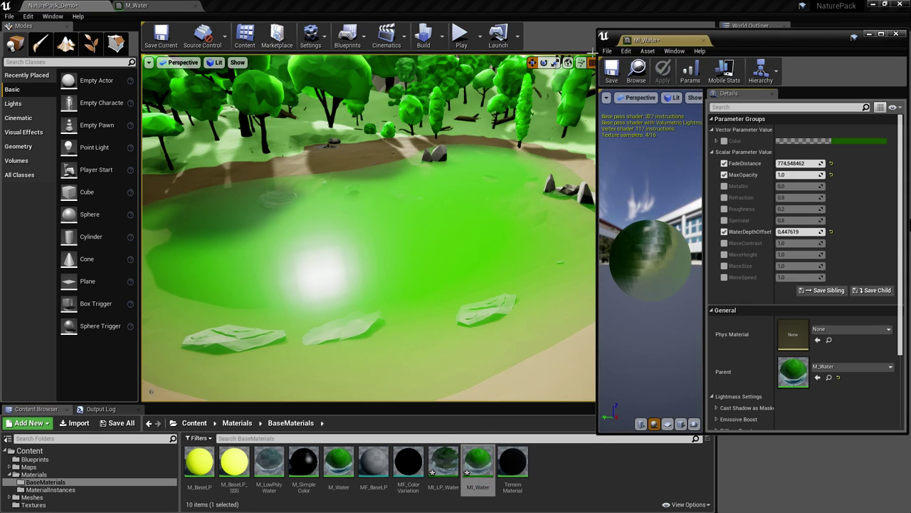
{"action": "mouse_move", "coordinate": [763, 47]}
{"action": "left_mouse_down"}
{"action": "mouse_move", "coordinate": [753, 40]}
{"action": "mouse_move", "coordinate": [766, 36]}
{"action": "left_mouse_up"}
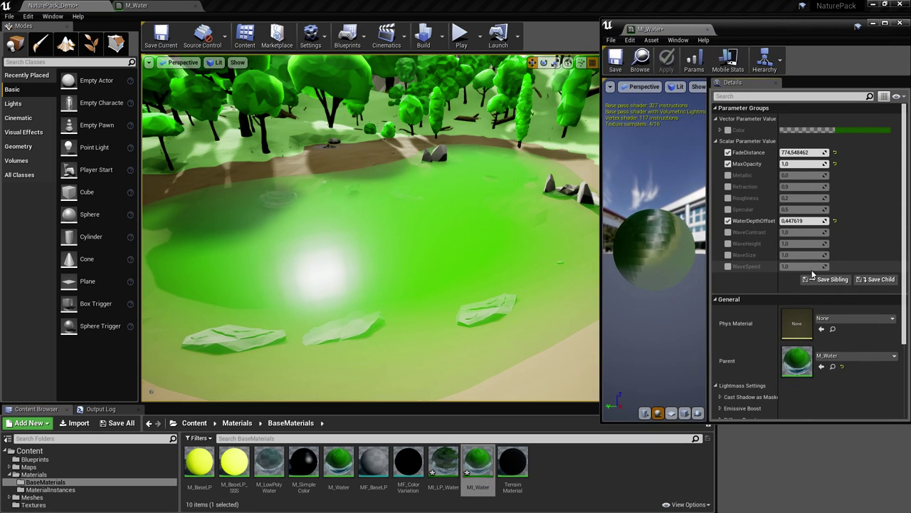
{"action": "left_click", "coordinate": [809, 299]}
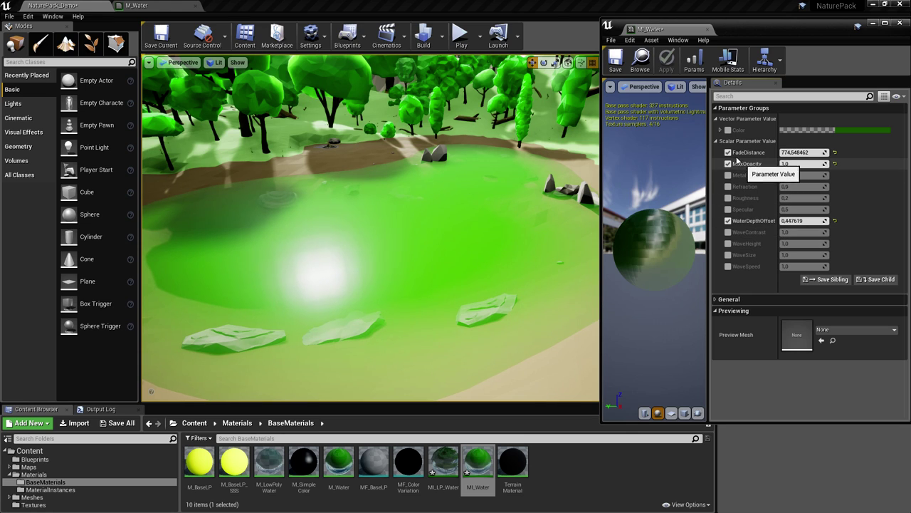
{"action": "key", "text": "d"}
{"action": "right_click_drag", "start_coordinate": [491, 206], "coordinate": [508, 204]}
{"action": "key", "text": "a"}
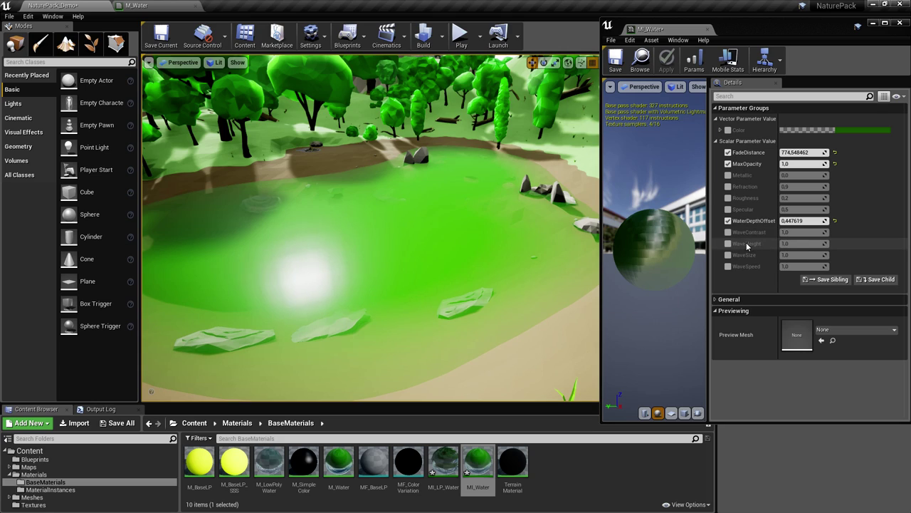
- Enable the WaveContrast, WaveHeight, WaveSize and WaveSpeed overrides in MI_Water and raise WaveHeight to about 18.48
{"action": "left_click", "coordinate": [727, 232]}
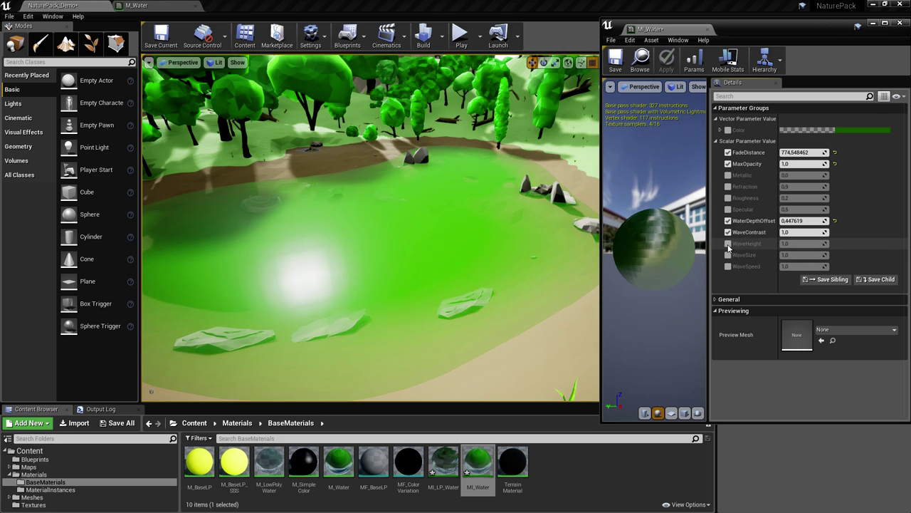
{"action": "left_click", "coordinate": [728, 243]}
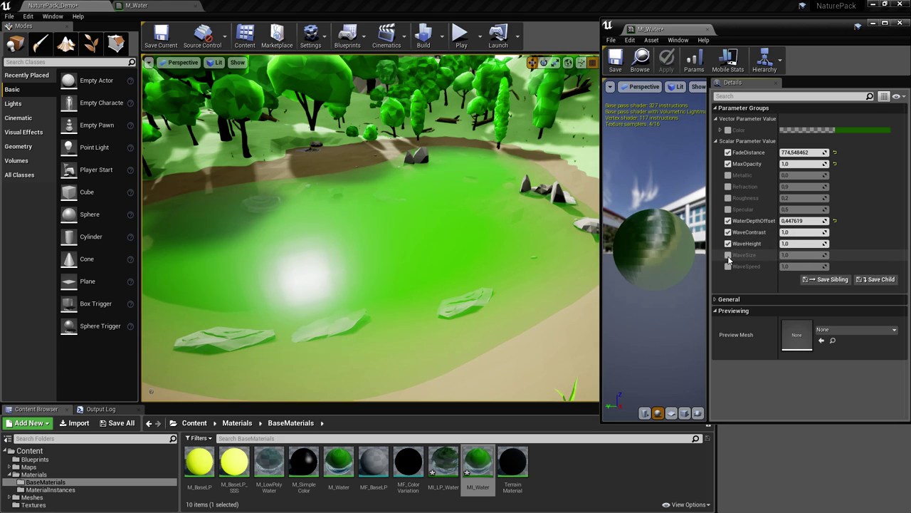
{"action": "left_click", "coordinate": [728, 255]}
{"action": "left_click", "coordinate": [727, 266]}
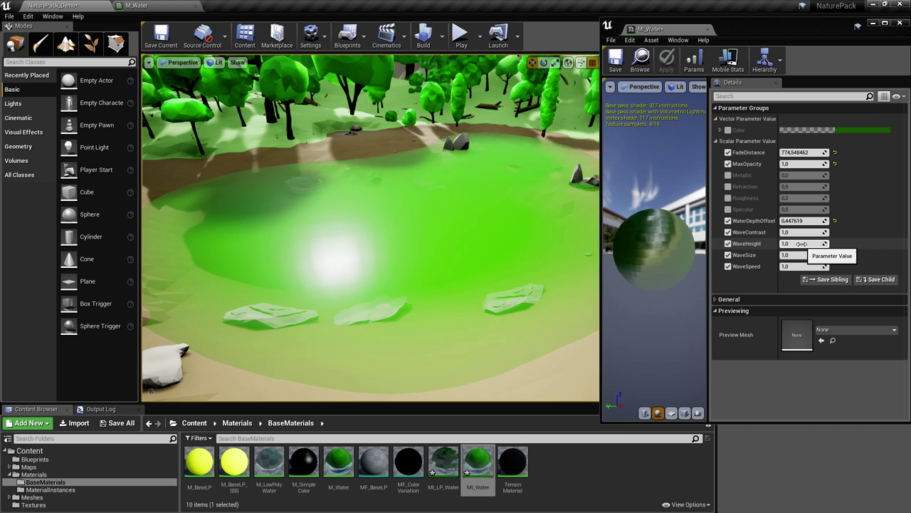
{"action": "left_click_drag", "start_coordinate": [802, 243], "coordinate": [874, 243]}
{"action": "mouse_move", "coordinate": [455, 257]}
{"action": "right_mouse_down"}
{"action": "mouse_move", "coordinate": [484, 257]}
{"action": "mouse_move", "coordinate": [467, 258]}
{"action": "right_mouse_up"}
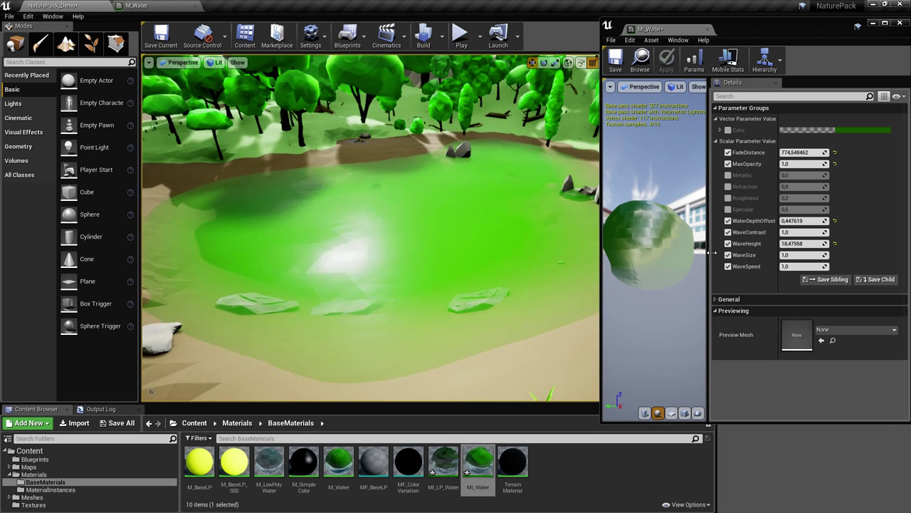
- Try a WaveSize of about 0.02 in MI_Water and restore it to 1
{"action": "left_click", "coordinate": [801, 255]}
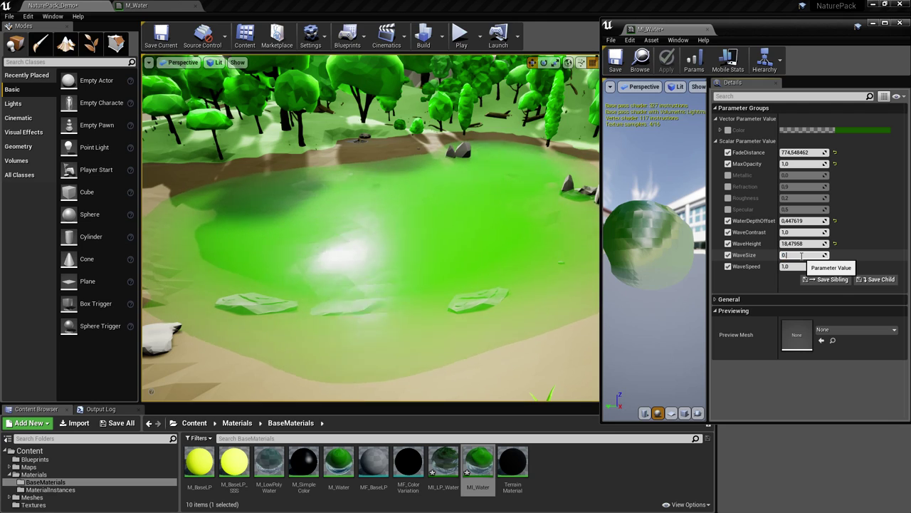
{"action": "key", "text": "Return"}
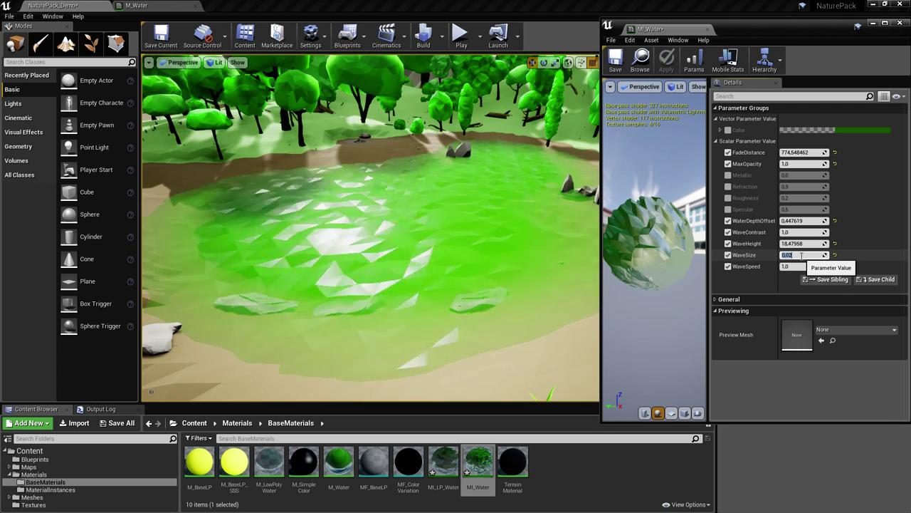
{"action": "type", "text": "0.02"}
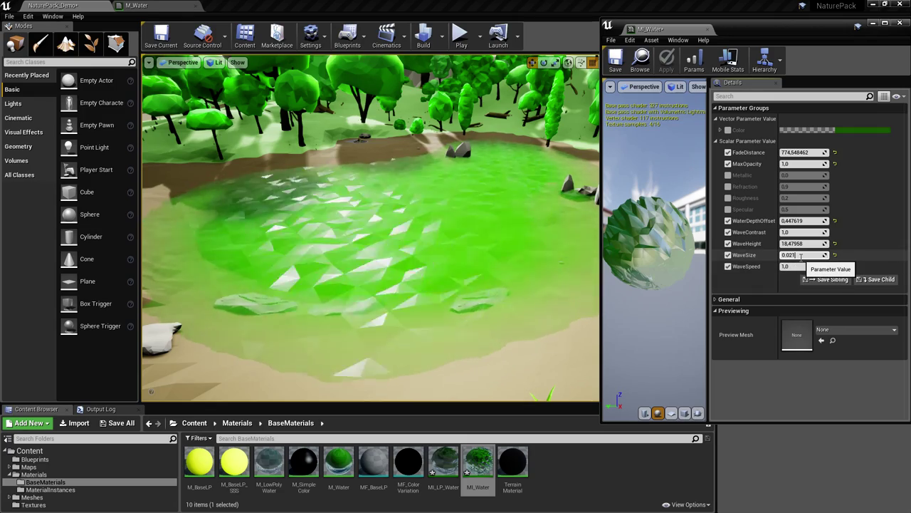
{"action": "key", "text": "BackSpace"}
{"action": "key", "text": "BackSpace"}
{"action": "key", "text": "BackSpace"}
{"action": "key", "text": "BackSpace"}
{"action": "type", "text": "1"}
{"action": "key", "text": "Return"}
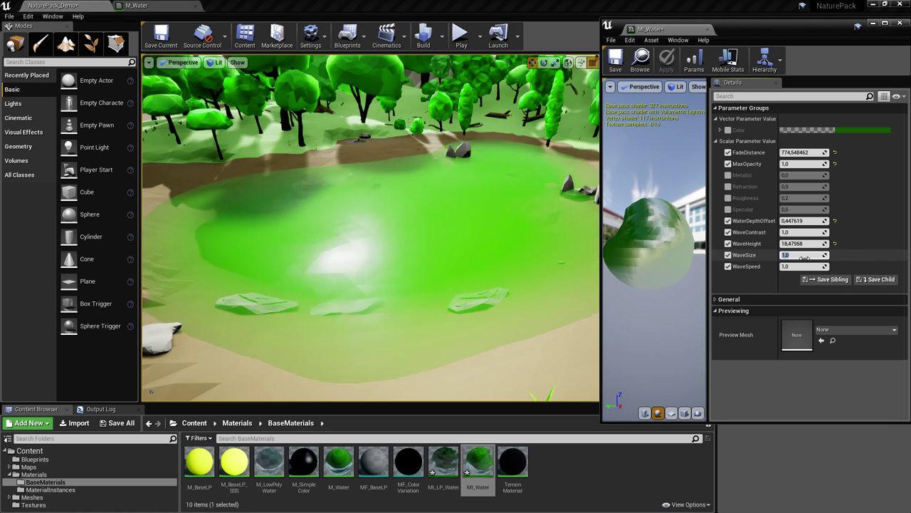
- Set the WaveSpeed parameter of MI_Water to 0.3
{"action": "left_click", "coordinate": [806, 267]}
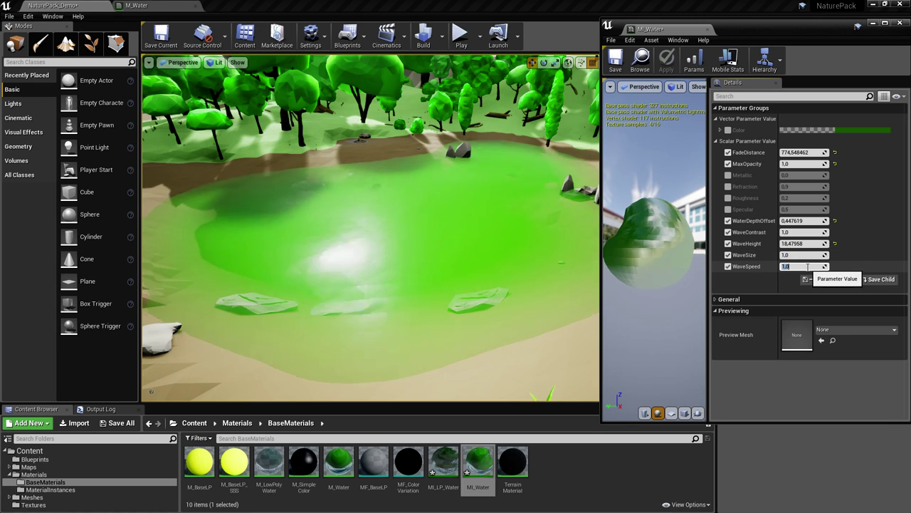
{"action": "key", "text": "Return"}
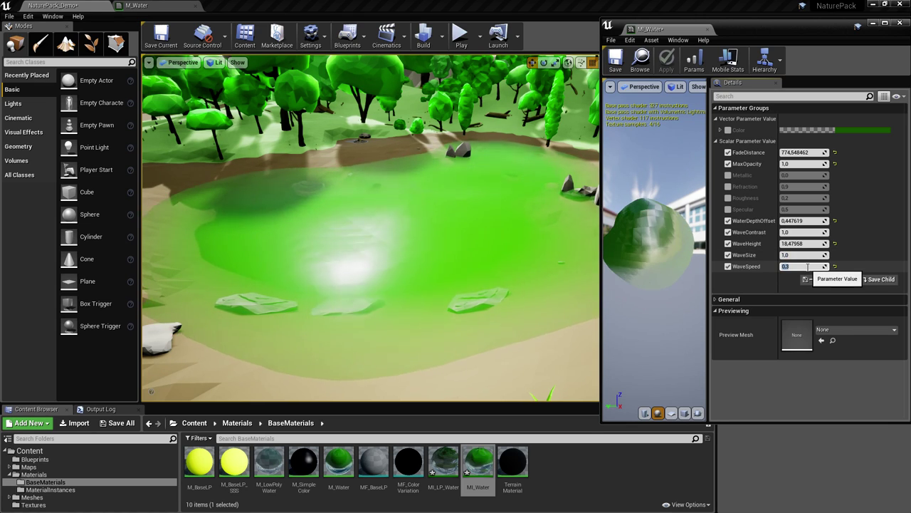
- Lower the WaveSize parameter of MI_Water to about 0.314 and set WaveSpeed to 0.1
{"action": "right_click_drag", "start_coordinate": [529, 233], "coordinate": [575, 231]}
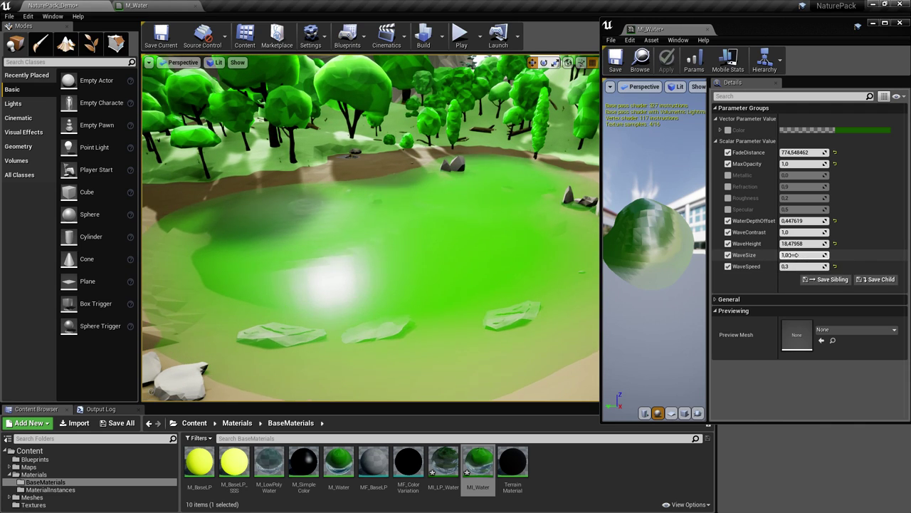
{"action": "right_click_drag", "start_coordinate": [265, 260], "coordinate": [265, 260]}
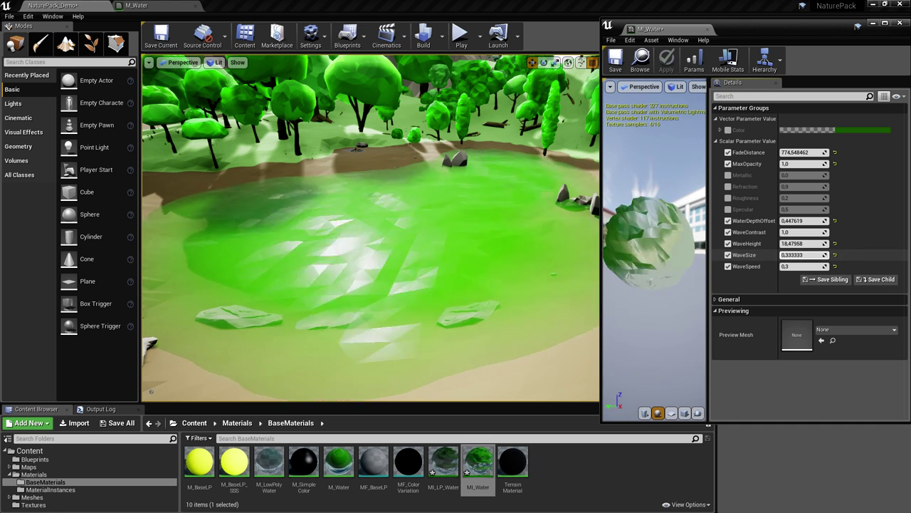
{"action": "left_click_drag", "start_coordinate": [803, 255], "coordinate": [767, 251]}
{"action": "mouse_move", "coordinate": [511, 242]}
{"action": "right_mouse_down"}
{"action": "mouse_move", "coordinate": [548, 249]}
{"action": "mouse_move", "coordinate": [516, 246]}
{"action": "right_mouse_up"}
{"action": "left_click_drag", "start_coordinate": [344, 214], "coordinate": [254, 234]}
{"action": "mouse_move", "coordinate": [341, 227]}
{"action": "right_mouse_down"}
{"action": "mouse_move", "coordinate": [331, 226]}
{"action": "mouse_move", "coordinate": [341, 227]}
{"action": "right_mouse_up"}
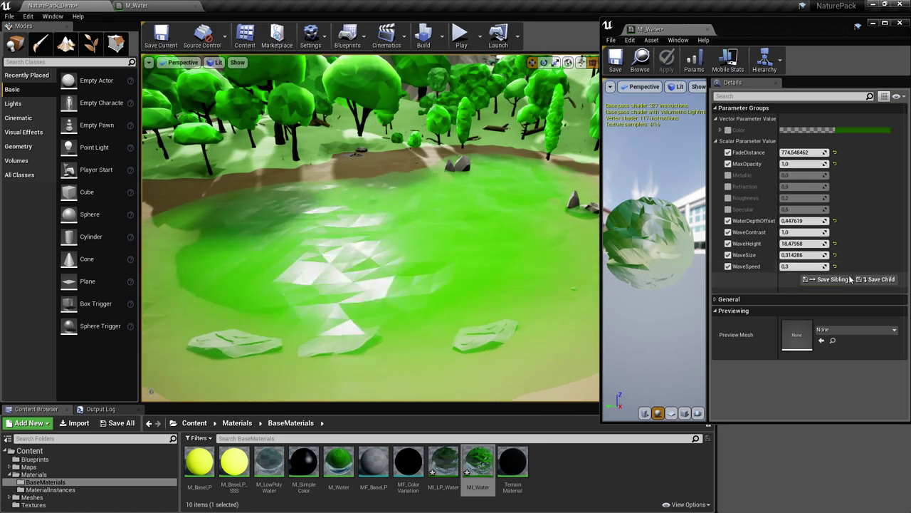
{"action": "left_click", "coordinate": [805, 267]}
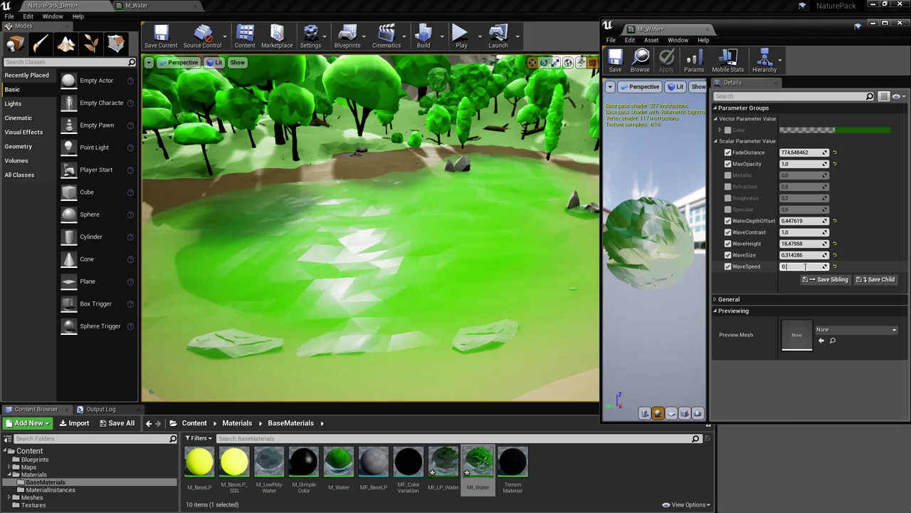
{"action": "mouse_move", "coordinate": [499, 312]}
{"action": "right_mouse_down"}
{"action": "mouse_move", "coordinate": [534, 329]}
{"action": "mouse_move", "coordinate": [499, 312]}
{"action": "mouse_move", "coordinate": [510, 316]}
{"action": "right_mouse_up"}
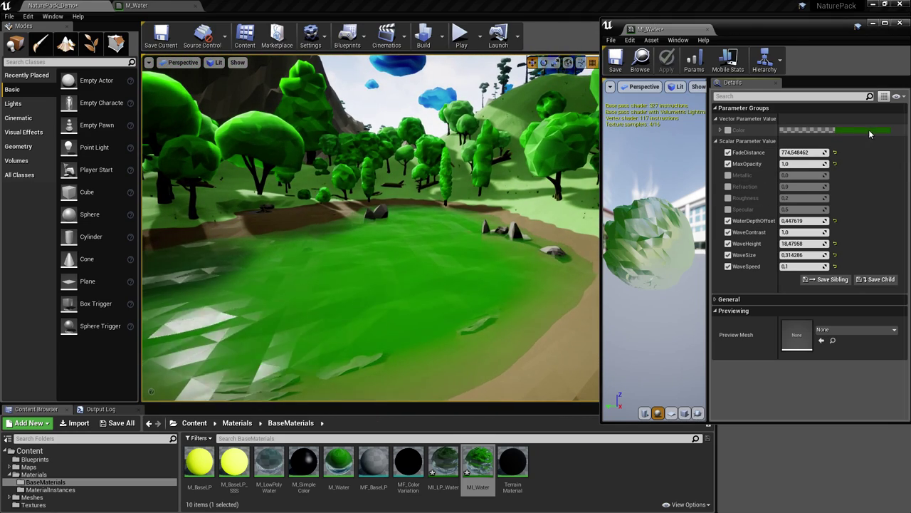
- Enable the Color override in MI_Water and darken its green to a brightness value of about 0.078
{"action": "left_click", "coordinate": [721, 130]}
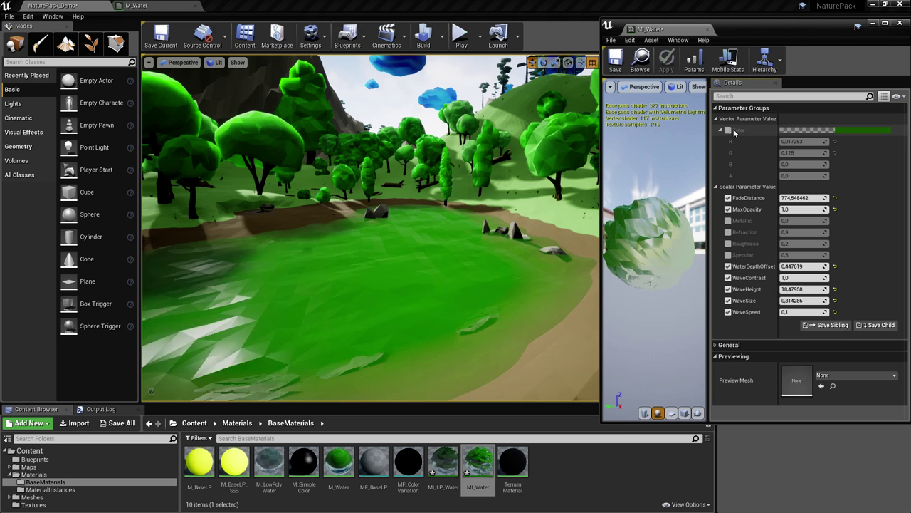
{"action": "left_click", "coordinate": [728, 131]}
{"action": "left_click", "coordinate": [870, 129]}
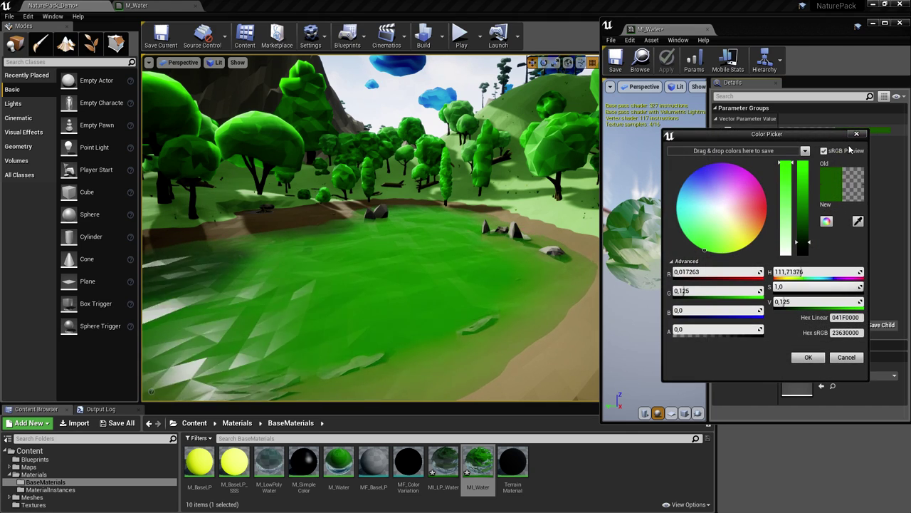
{"action": "left_click_drag", "start_coordinate": [801, 243], "coordinate": [803, 249]}
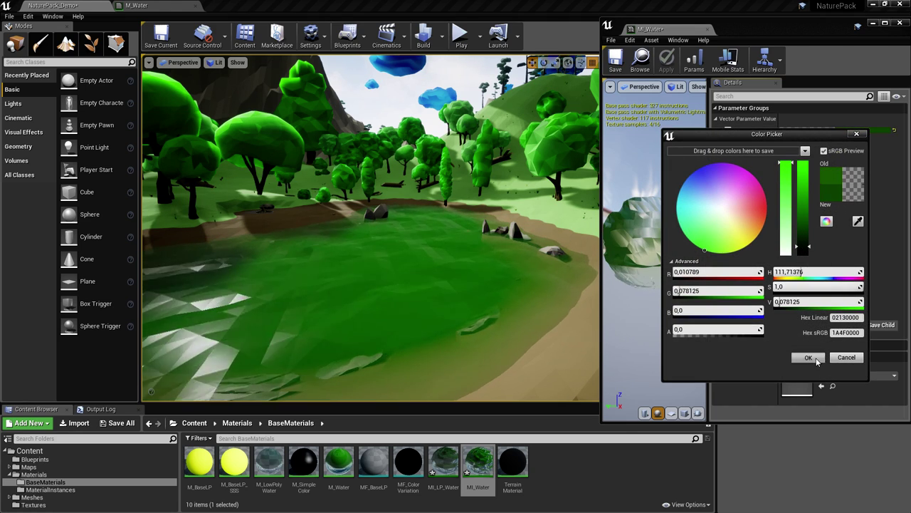
{"action": "left_click", "coordinate": [808, 357]}
{"action": "right_click_drag", "start_coordinate": [370, 228], "coordinate": [302, 229]}
{"action": "right_click_drag", "start_coordinate": [455, 256], "coordinate": [469, 230]}
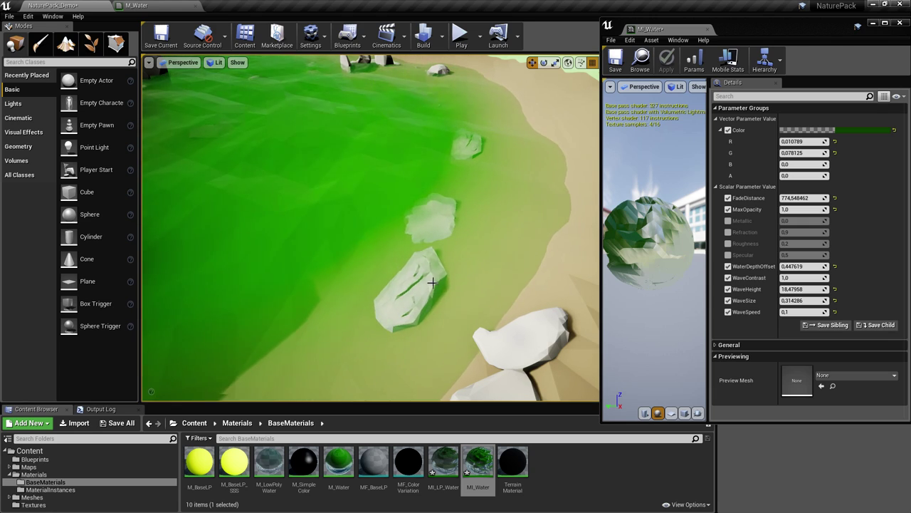
- Raise WaveContrast in MI_Water to about 2.35 and examine the waves on the lake from several angles
{"action": "right_click_drag", "start_coordinate": [430, 282], "coordinate": [381, 231]}
{"action": "right_click_drag", "start_coordinate": [523, 278], "coordinate": [532, 278]}
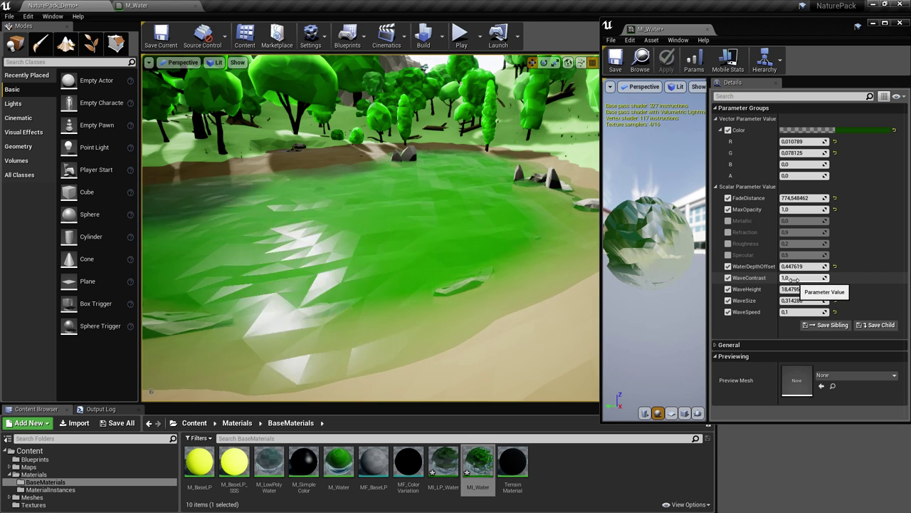
{"action": "left_click_drag", "start_coordinate": [801, 278], "coordinate": [830, 277]}
{"action": "right_click_drag", "start_coordinate": [547, 295], "coordinate": [544, 277]}
{"action": "key", "text": "w"}
{"action": "right_click_drag", "start_coordinate": [353, 309], "coordinate": [342, 311]}
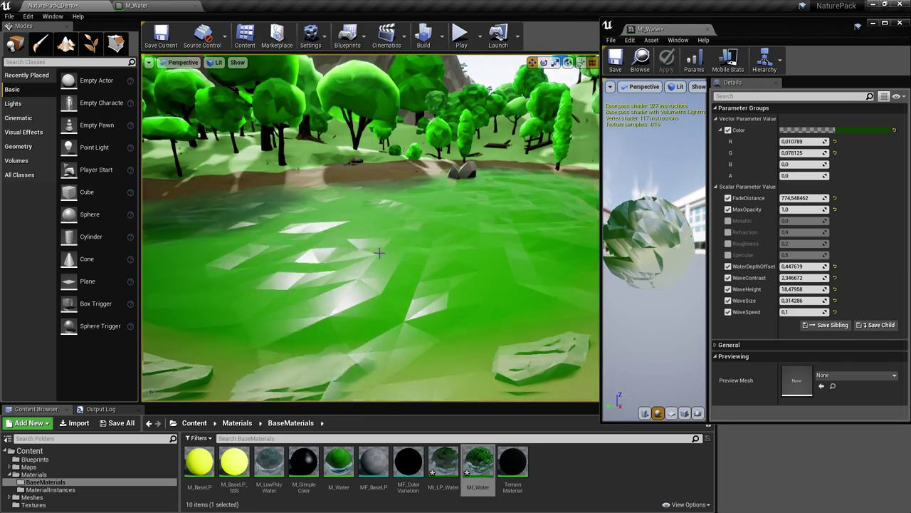
{"action": "right_click_drag", "start_coordinate": [476, 258], "coordinate": [441, 268]}
{"action": "right_click_drag", "start_coordinate": [415, 238], "coordinate": [415, 239]}
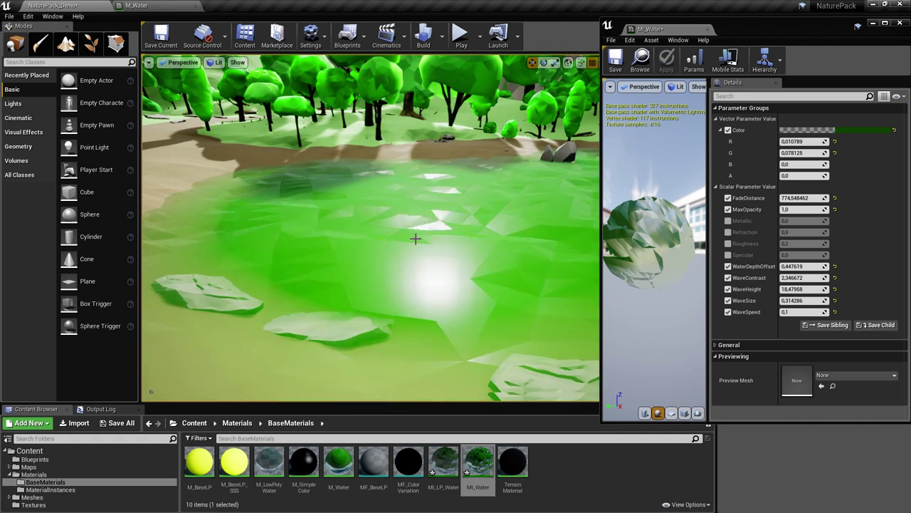
{"action": "right_click_drag", "start_coordinate": [371, 298], "coordinate": [370, 298]}
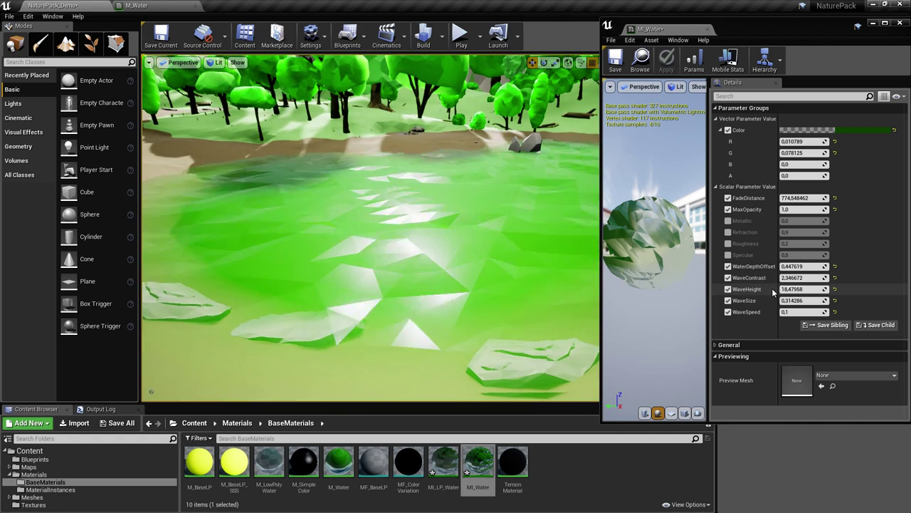
{"action": "right_click_drag", "start_coordinate": [311, 224], "coordinate": [310, 224]}
{"action": "right_click_drag", "start_coordinate": [428, 251], "coordinate": [428, 251]}
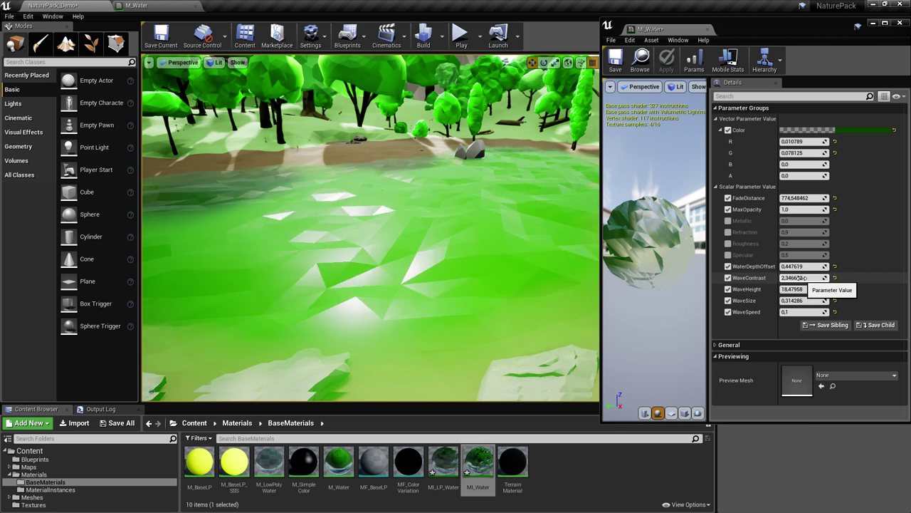
- Lower WaveContrast in MI_Water to about 1.74 and restore it to 1
{"action": "left_click_drag", "start_coordinate": [805, 279], "coordinate": [794, 279]}
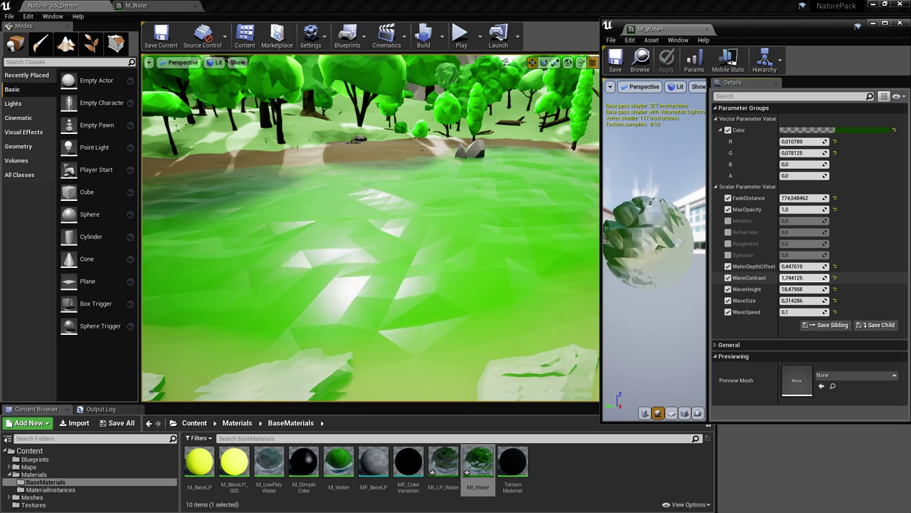
{"action": "left_click", "coordinate": [801, 277]}
{"action": "mouse_move", "coordinate": [567, 240]}
{"action": "right_mouse_down"}
{"action": "mouse_move", "coordinate": [568, 230]}
{"action": "mouse_move", "coordinate": [588, 249]}
{"action": "mouse_move", "coordinate": [567, 249]}
{"action": "right_mouse_up"}
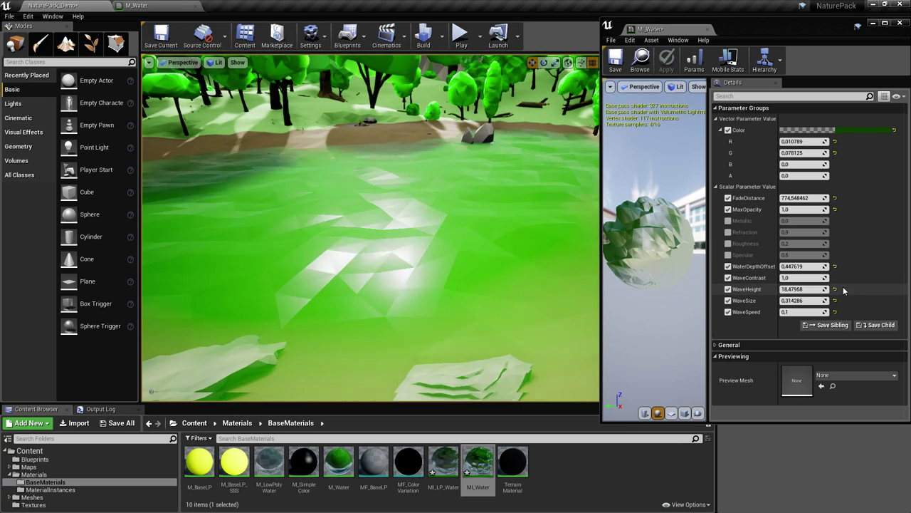
- Try WaveContrast values of about 0.18, 0.086 and -0.18 in MI_Water and restore it to 1
{"action": "left_click_drag", "start_coordinate": [801, 278], "coordinate": [802, 277]}
{"action": "right_click_drag", "start_coordinate": [562, 245], "coordinate": [564, 226]}
{"action": "mouse_move", "coordinate": [362, 211]}
{"action": "right_mouse_down"}
{"action": "mouse_move", "coordinate": [390, 222]}
{"action": "mouse_move", "coordinate": [377, 225]}
{"action": "mouse_move", "coordinate": [363, 211]}
{"action": "right_mouse_up"}
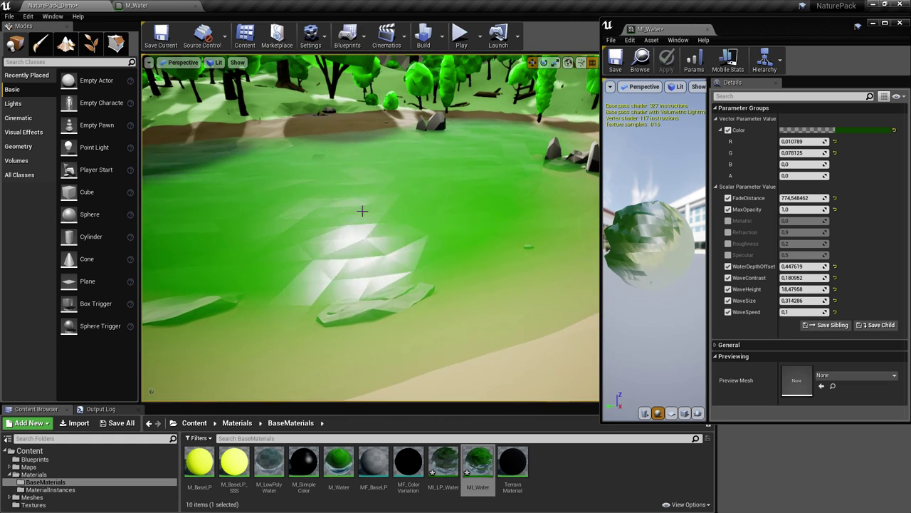
{"action": "left_click_drag", "start_coordinate": [812, 281], "coordinate": [783, 281]}
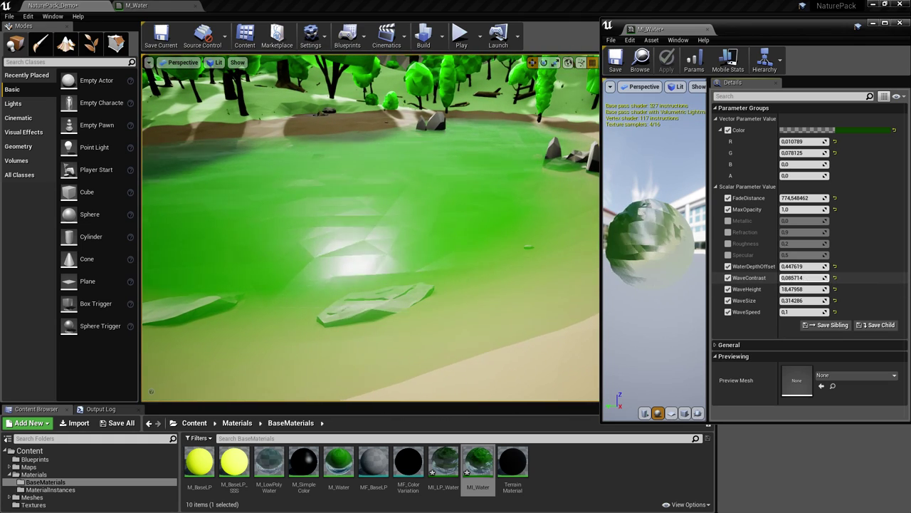
{"action": "right_click_drag", "start_coordinate": [556, 249], "coordinate": [516, 235]}
{"action": "right_click_drag", "start_coordinate": [370, 215], "coordinate": [379, 214]}
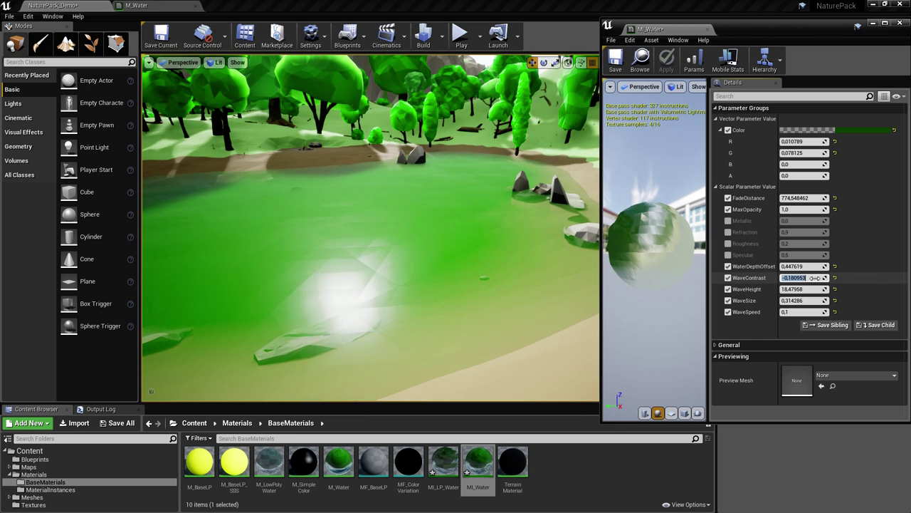
{"action": "left_click", "coordinate": [816, 278]}
{"action": "right_click_drag", "start_coordinate": [460, 200], "coordinate": [445, 237]}
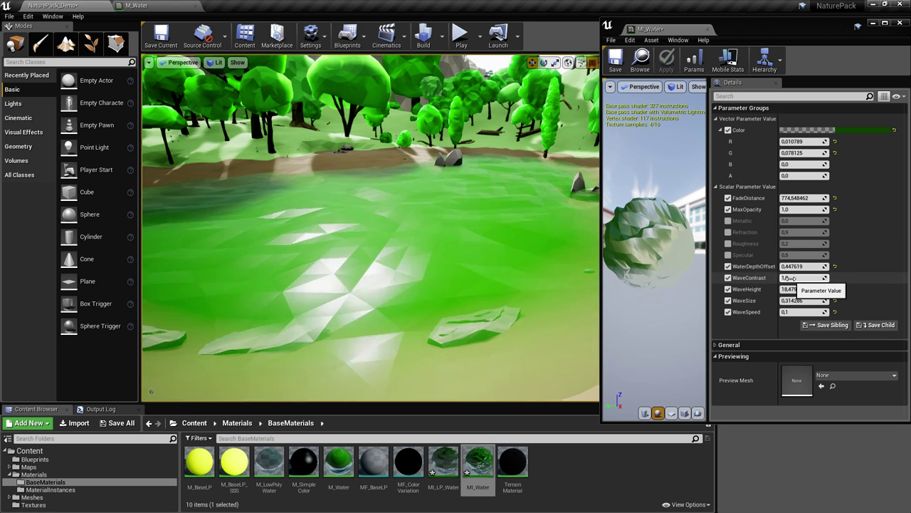
- Raise WaveHeight in MI_Water to about 42.13 and examine the rougher lake surface
{"action": "left_click_drag", "start_coordinate": [794, 290], "coordinate": [821, 290]}
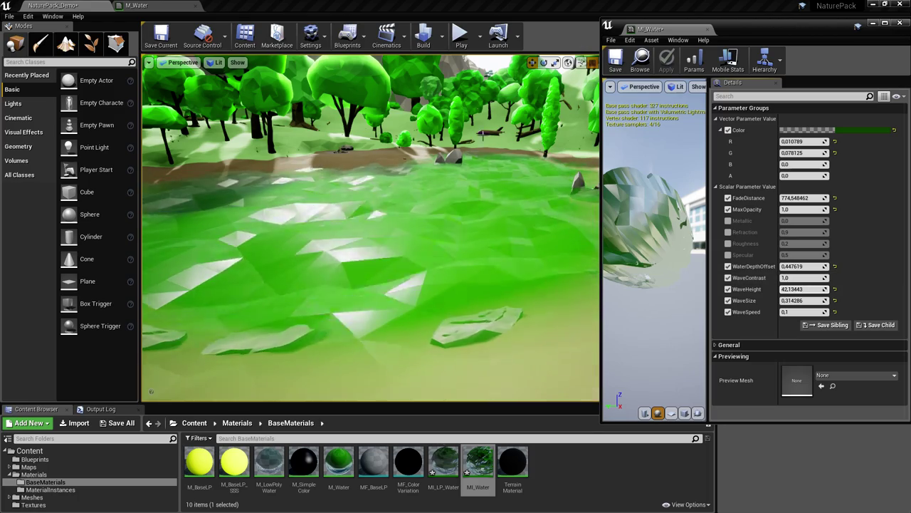
{"action": "mouse_move", "coordinate": [464, 238]}
{"action": "right_mouse_down"}
{"action": "mouse_move", "coordinate": [512, 267]}
{"action": "mouse_move", "coordinate": [451, 229]}
{"action": "right_mouse_up"}
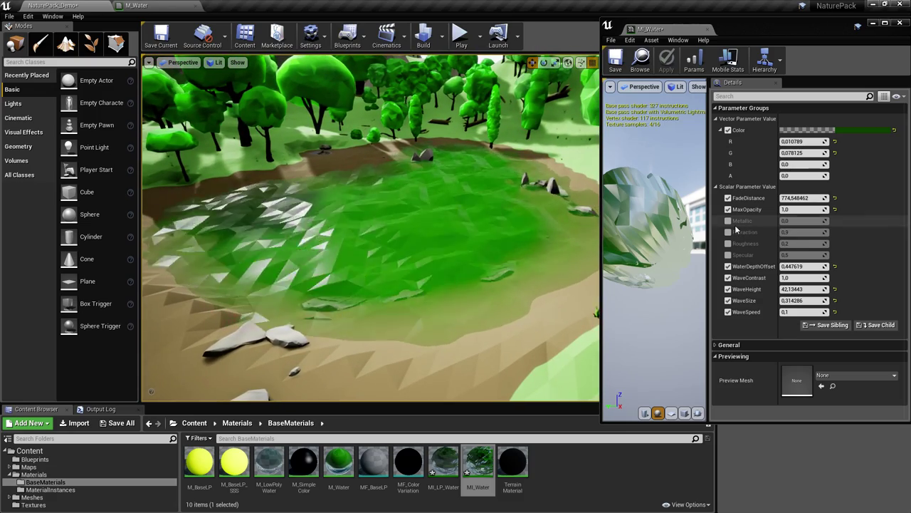
{"action": "right_click_drag", "start_coordinate": [508, 216], "coordinate": [560, 233]}
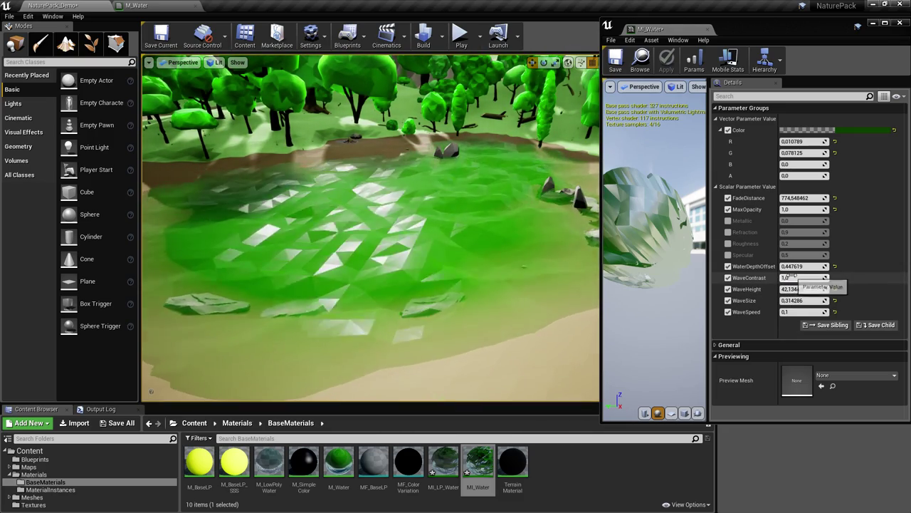
- Try a WaveContrast of about 4.47 in MI_Water and settle on 0.8
{"action": "left_click_drag", "start_coordinate": [798, 277], "coordinate": [799, 277]}
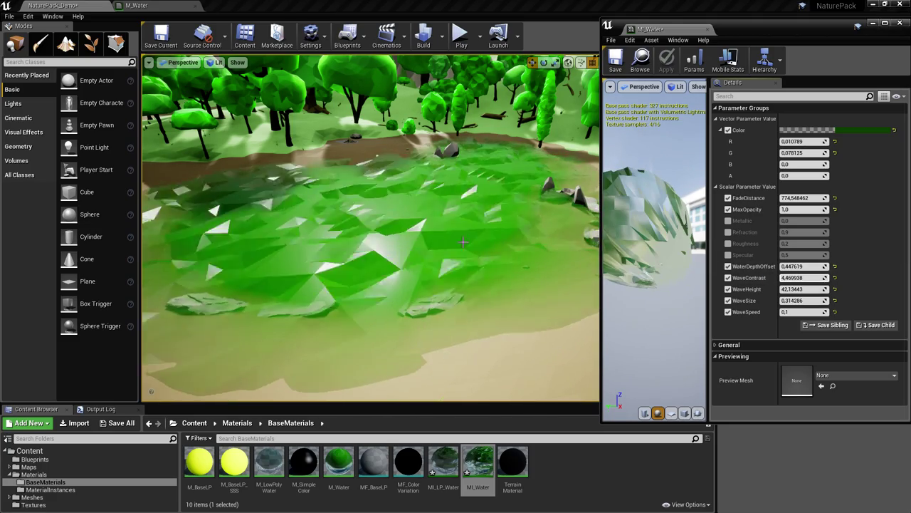
{"action": "right_click_drag", "start_coordinate": [462, 242], "coordinate": [379, 205]}
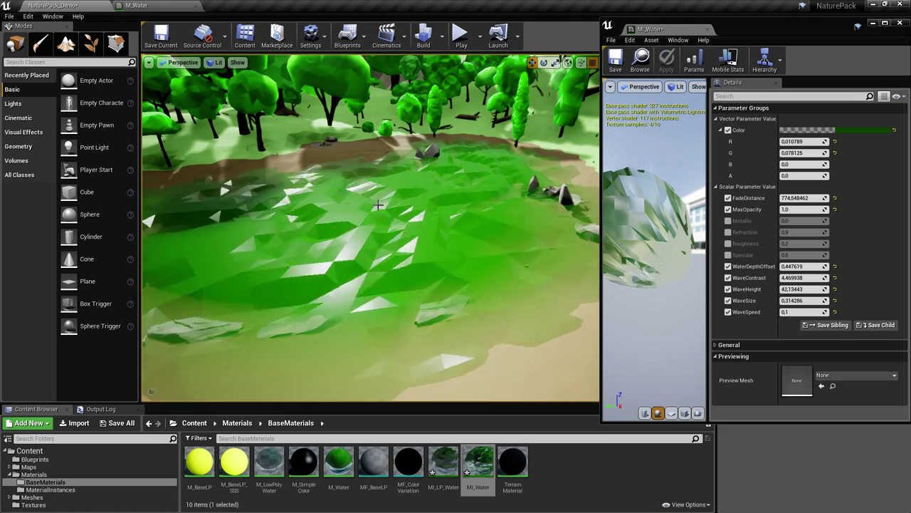
{"action": "left_click", "coordinate": [814, 277]}
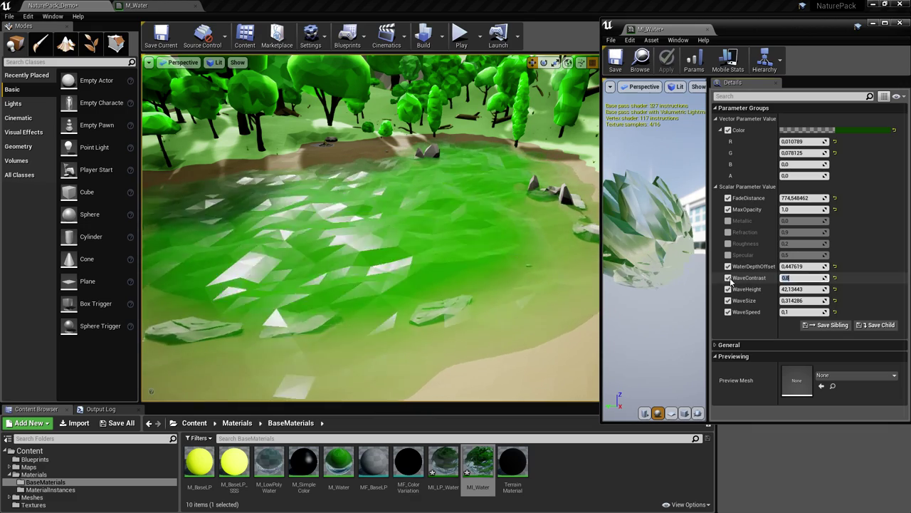
- Try a WaveHeight of about 205 in MI_Water and undo that change
{"action": "left_click_drag", "start_coordinate": [805, 289], "coordinate": [843, 289]}
{"action": "right_click_drag", "start_coordinate": [455, 213], "coordinate": [438, 214]}
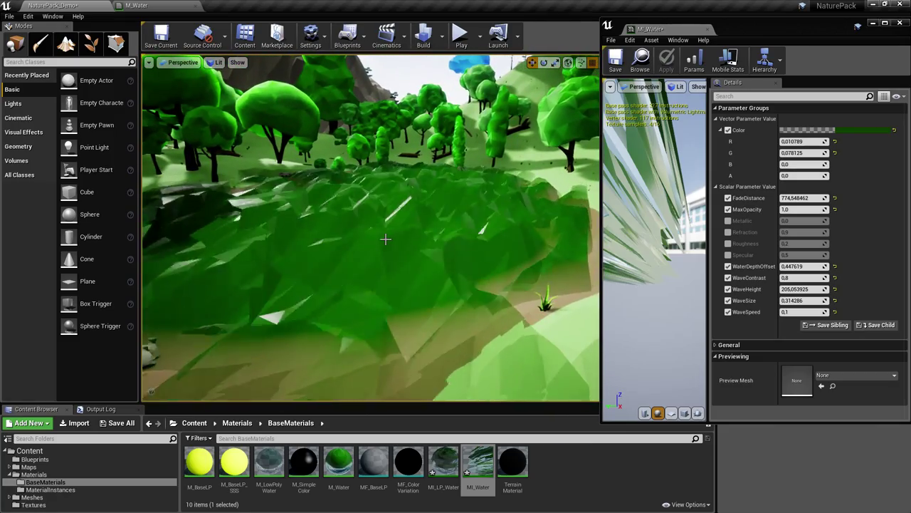
{"action": "key", "text": "ctrl+z"}
{"action": "right_click_drag", "start_coordinate": [385, 239], "coordinate": [394, 249]}
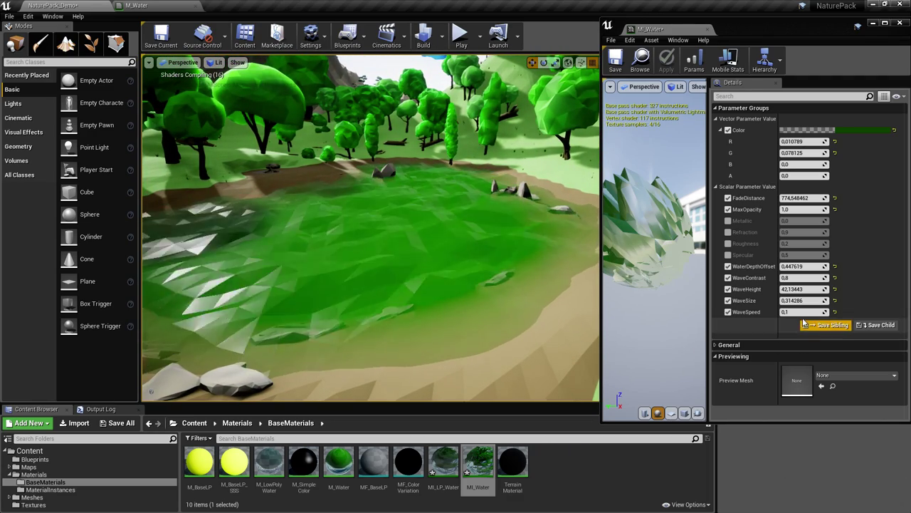
- Set the WaveSpeed parameter of MI_Water to 0.05
{"action": "left_click", "coordinate": [804, 312]}
{"action": "type", "text": "0"}
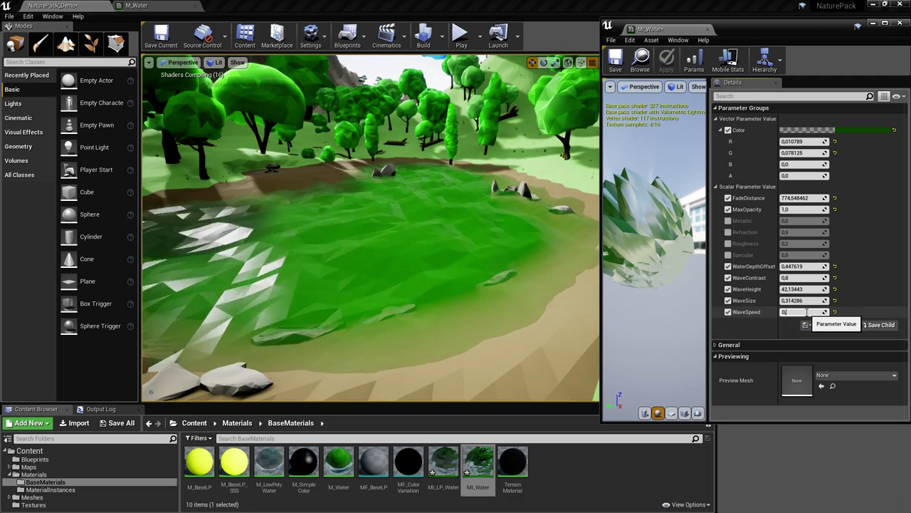
{"action": "type", "text": ".05"}
{"action": "key", "text": "Return"}
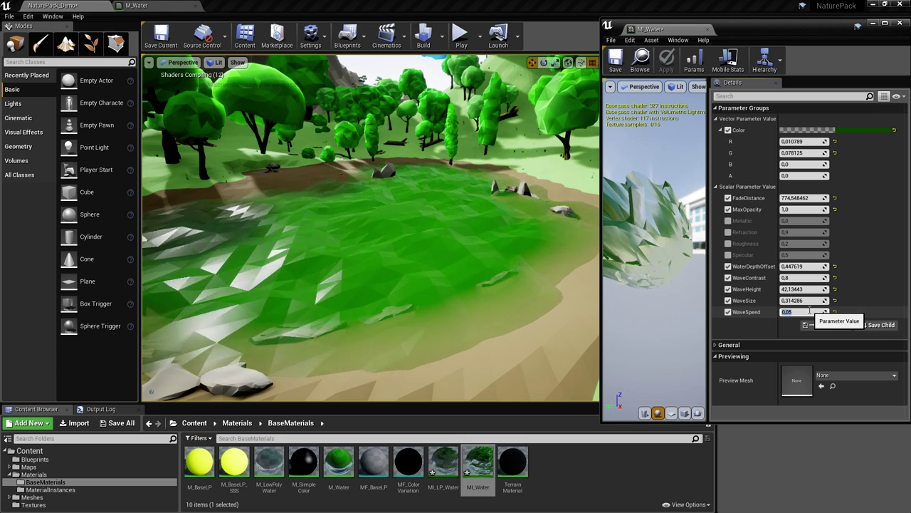
{"action": "right_click_drag", "start_coordinate": [527, 295], "coordinate": [553, 296]}
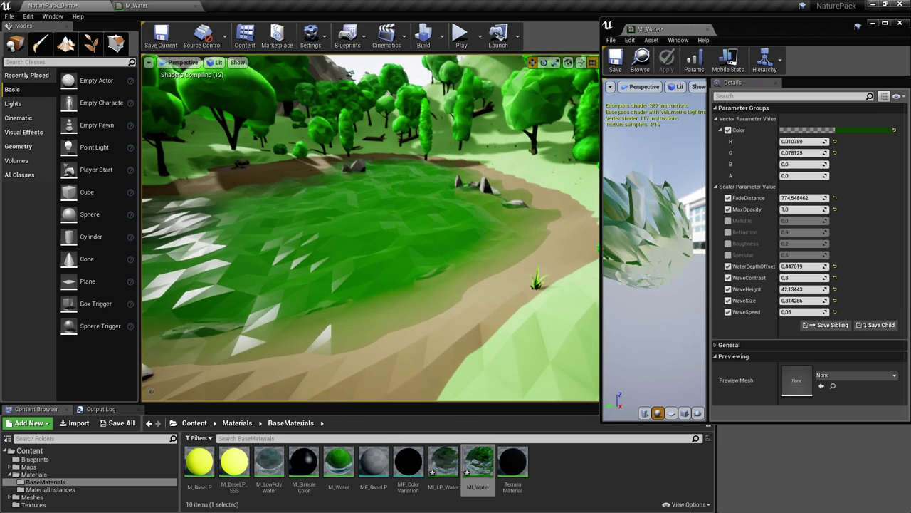
- Try a WaveHeight of 10 in MI_Water, set it to 20, and save the level
{"action": "left_click", "coordinate": [810, 289]}
{"action": "key", "text": "Return"}
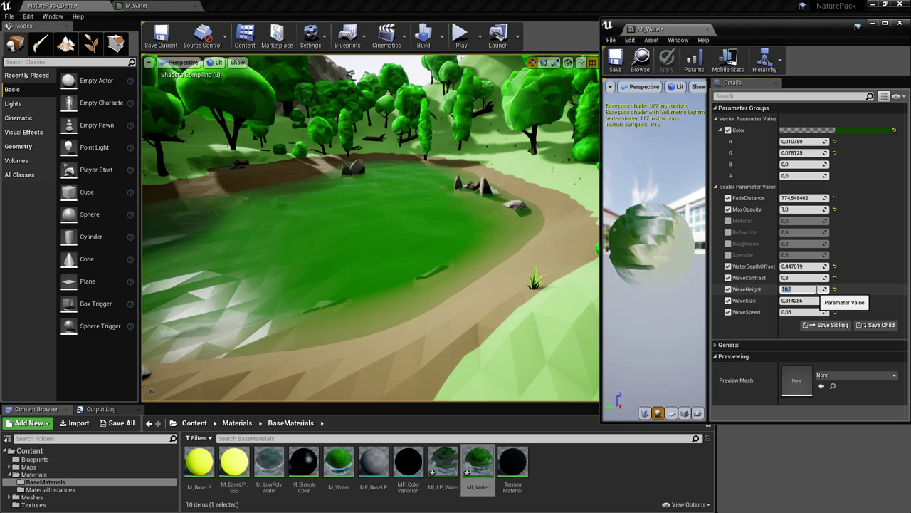
{"action": "right_click_drag", "start_coordinate": [527, 285], "coordinate": [525, 321]}
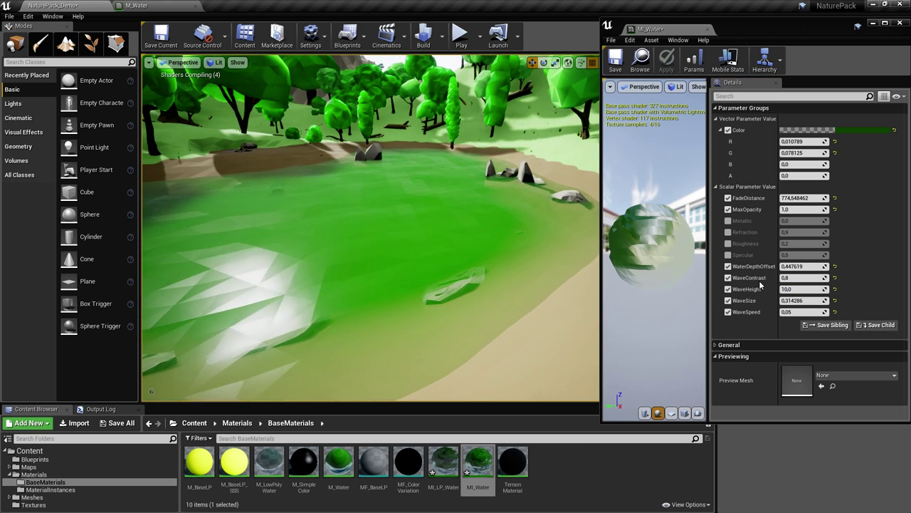
{"action": "left_click", "coordinate": [802, 289]}
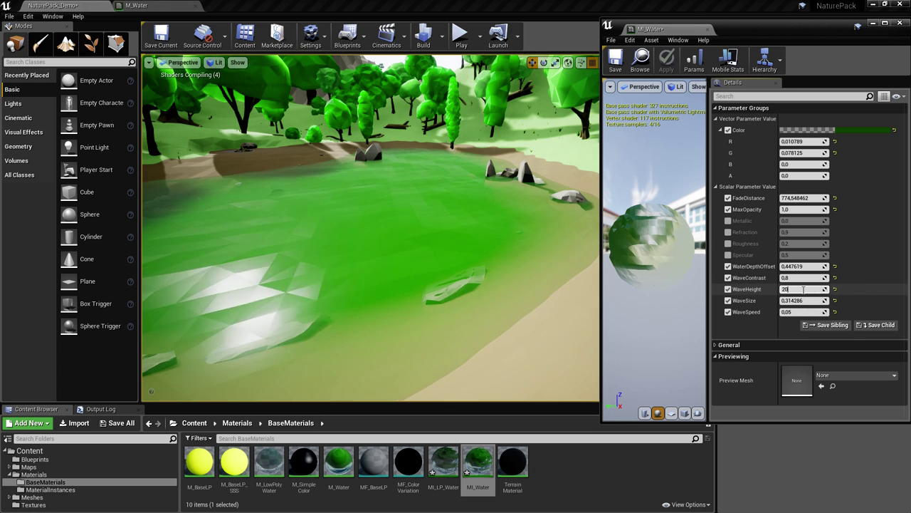
{"action": "key", "text": "Return"}
{"action": "right_click_drag", "start_coordinate": [452, 197], "coordinate": [483, 203]}
{"action": "key", "text": "ctrl+s"}
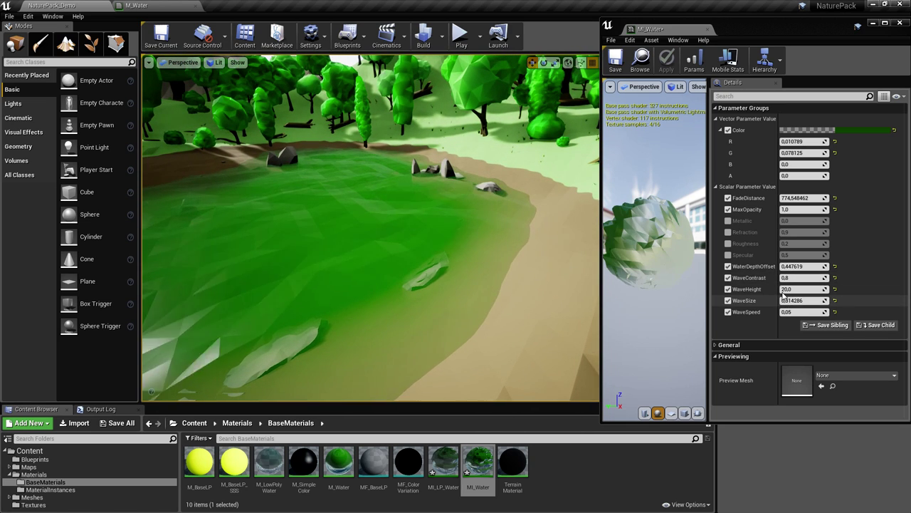
- Enable the Refraction parameter override in MI_Water and inspect the pond's shoreline and rocks in the level
{"action": "left_click", "coordinate": [728, 233]}
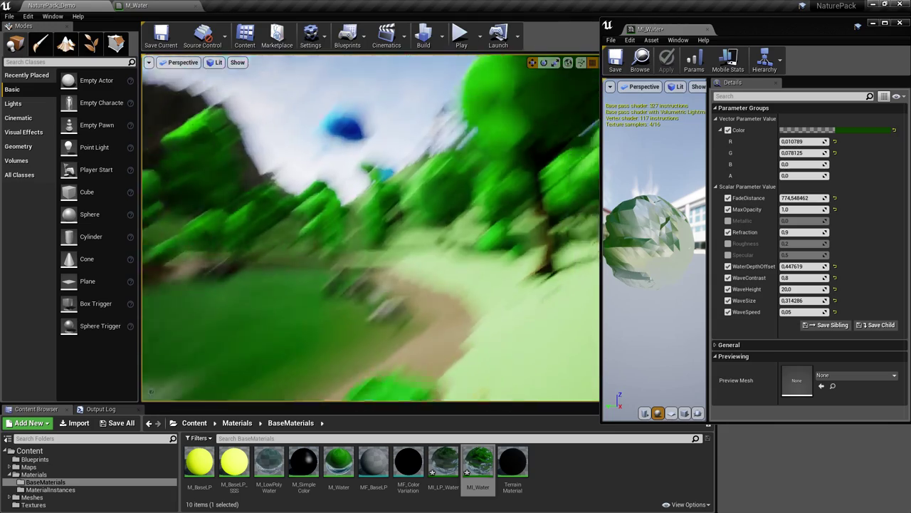
{"action": "right_click_drag", "start_coordinate": [370, 227], "coordinate": [327, 281]}
{"action": "key", "text": "w"}
{"action": "key", "text": "a"}
{"action": "key", "text": "s"}
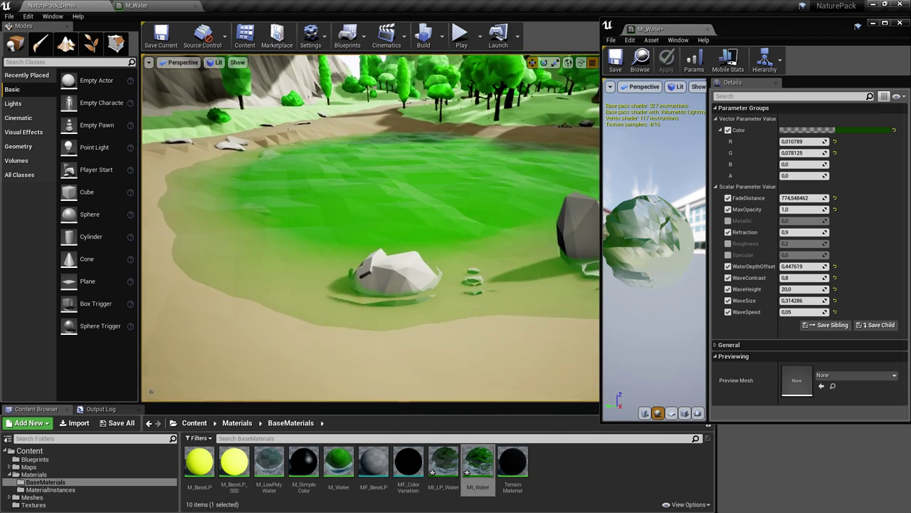
{"action": "right_click_drag", "start_coordinate": [371, 228], "coordinate": [303, 290]}
{"action": "right_click_drag", "start_coordinate": [348, 262], "coordinate": [381, 274]}
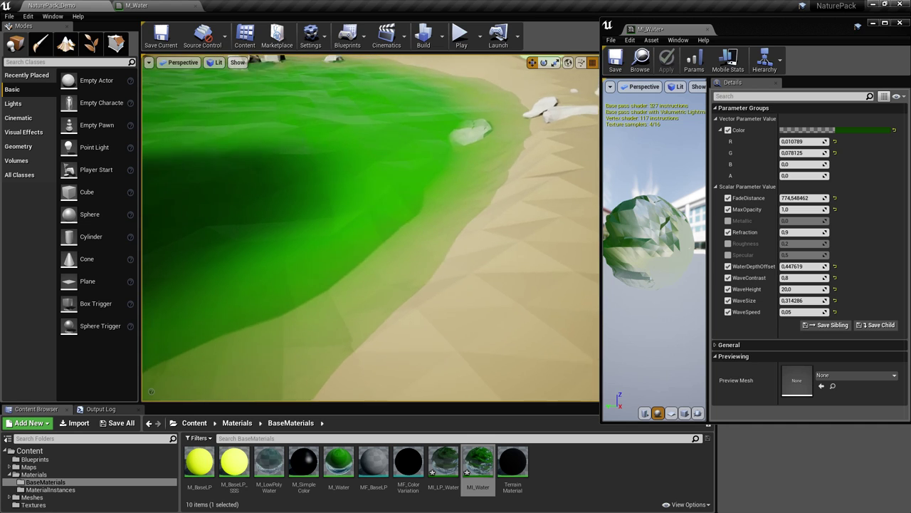
- Try a Refraction value of 0.5 in MI_Water
{"action": "left_click", "coordinate": [816, 232]}
{"action": "type", "text": "0"}
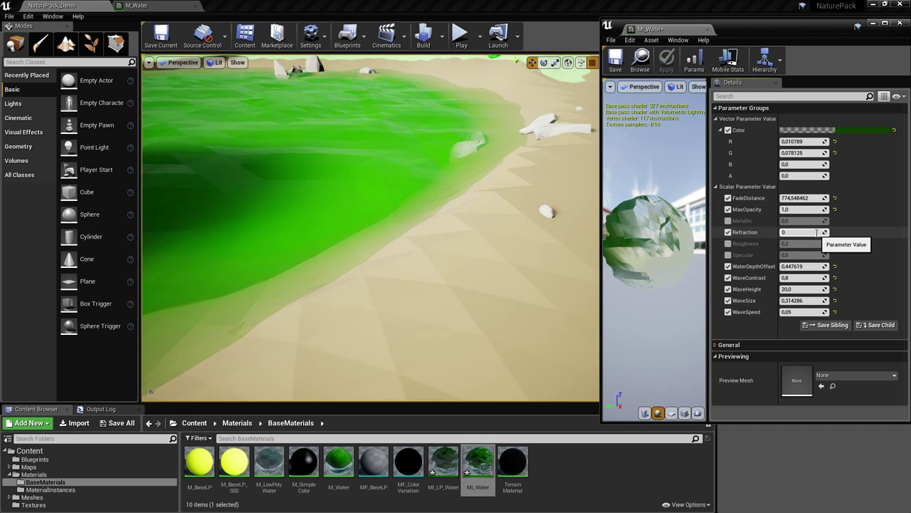
{"action": "type", "text": ",5"}
{"action": "key", "text": "Return"}
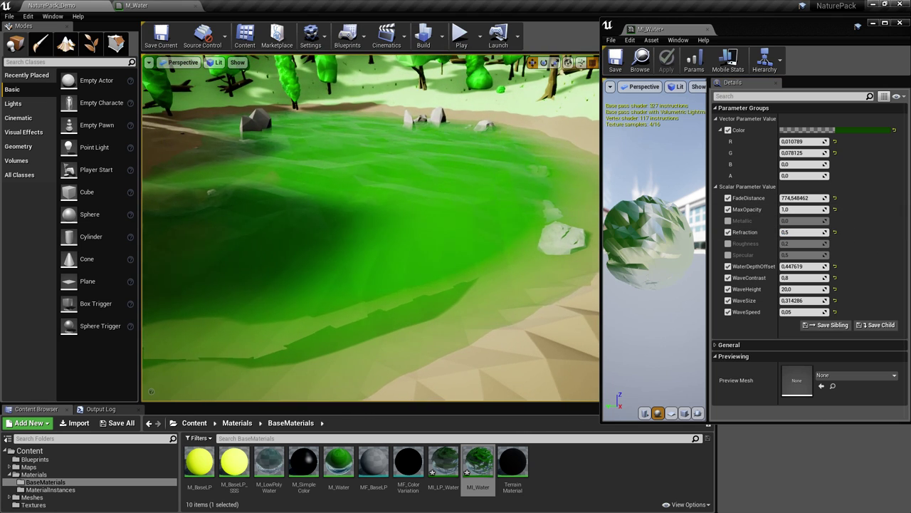
- Examine from near and far how the submerged rocks and shoreline are distorted through the water
{"action": "right_click_drag", "start_coordinate": [502, 227], "coordinate": [532, 224]}
{"action": "key", "text": "w"}
{"action": "key", "text": "s"}
{"action": "key", "text": "w"}
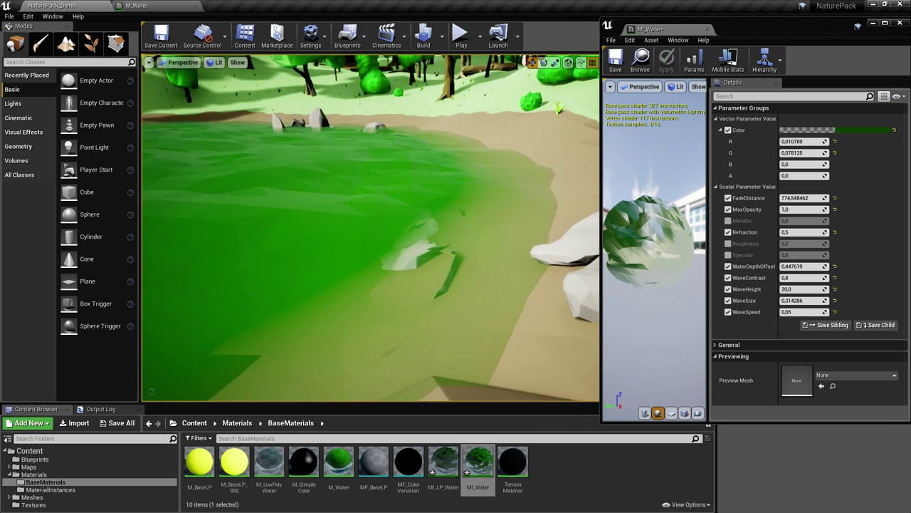
{"action": "right_click_drag", "start_coordinate": [456, 263], "coordinate": [406, 276]}
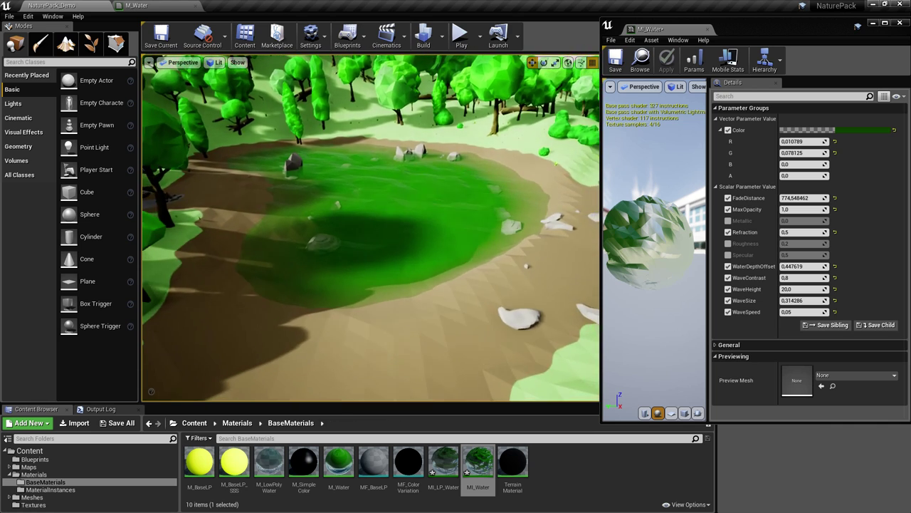
{"action": "right_click_drag", "start_coordinate": [401, 240], "coordinate": [437, 241]}
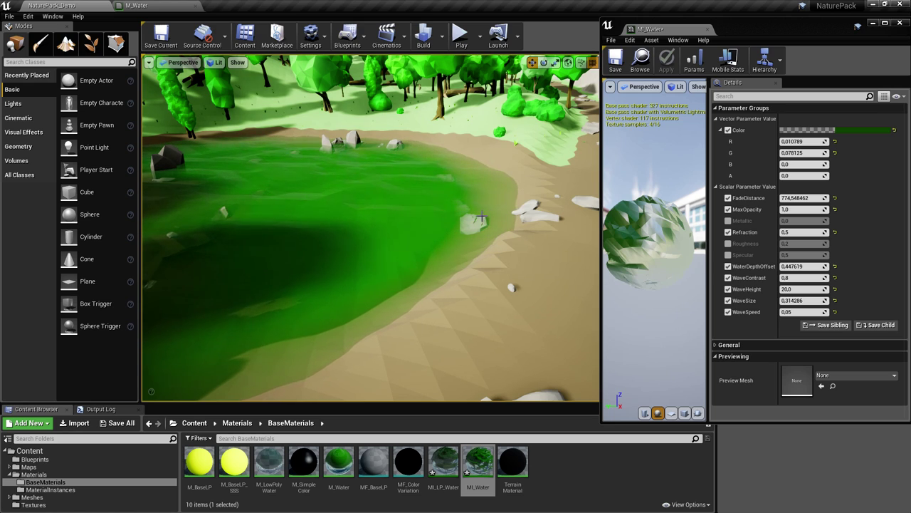
{"action": "right_click_drag", "start_coordinate": [487, 223], "coordinate": [470, 230]}
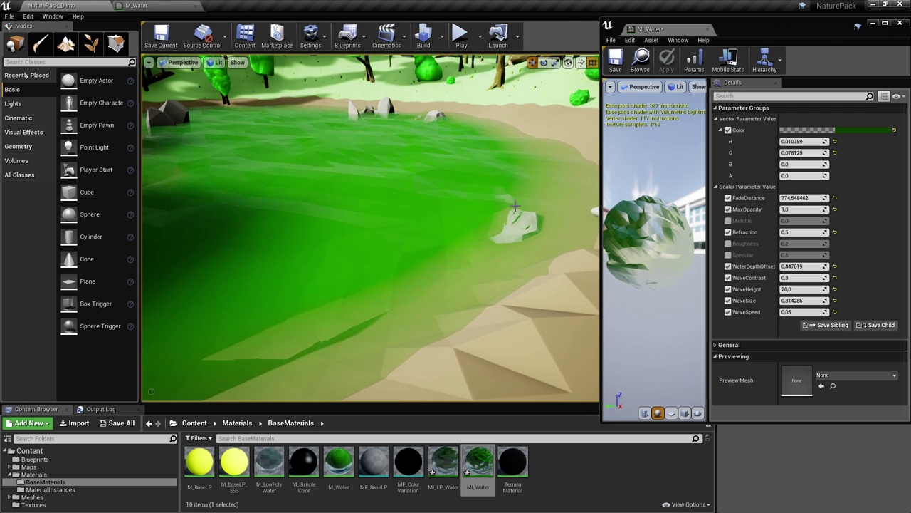
{"action": "right_click_drag", "start_coordinate": [498, 241], "coordinate": [578, 270]}
{"action": "mouse_move", "coordinate": [407, 244]}
{"action": "right_mouse_down"}
{"action": "mouse_move", "coordinate": [393, 231]}
{"action": "mouse_move", "coordinate": [399, 239]}
{"action": "mouse_move", "coordinate": [412, 231]}
{"action": "right_mouse_up"}
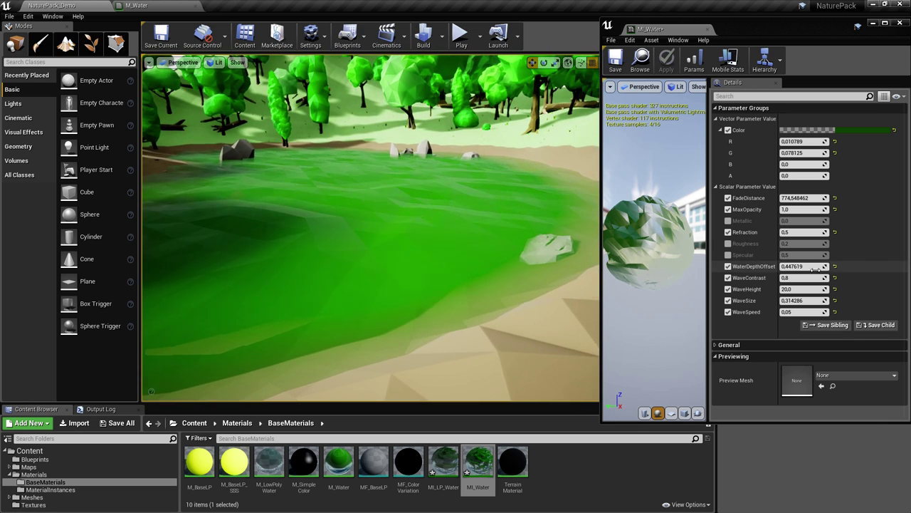
- Try a Refraction of 0.95 in MI_Water and inspect the partly submerged rocks up close
{"action": "left_click", "coordinate": [798, 234]}
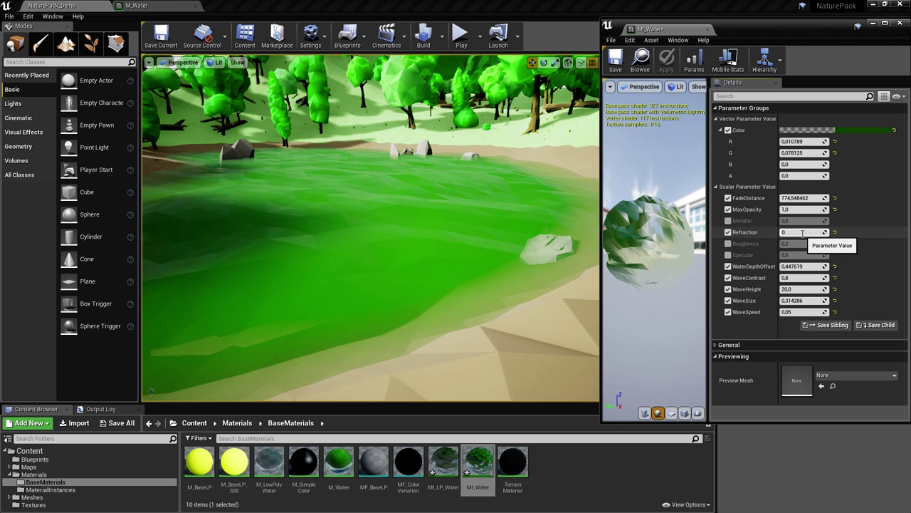
{"action": "key", "text": "Return"}
{"action": "right_click_drag", "start_coordinate": [456, 249], "coordinate": [385, 238]}
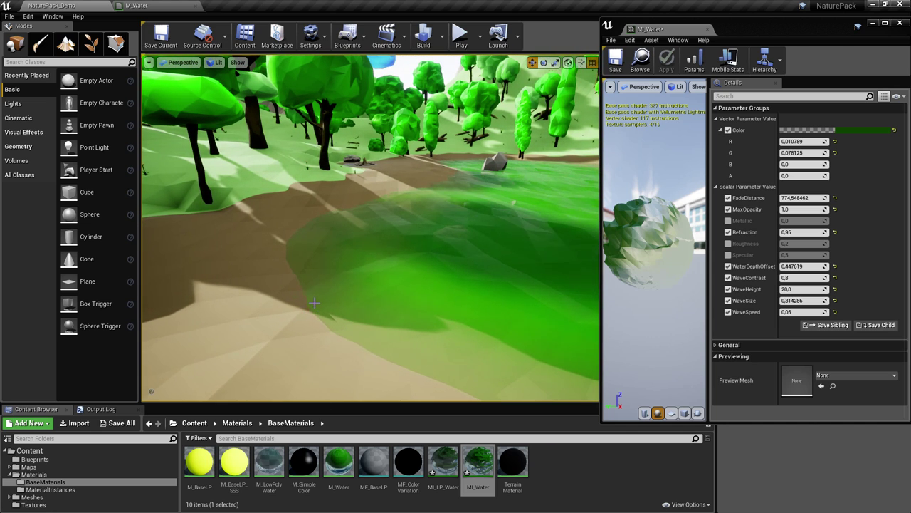
{"action": "right_click_drag", "start_coordinate": [360, 346], "coordinate": [526, 364]}
{"action": "key", "text": "w"}
{"action": "right_click_drag", "start_coordinate": [430, 293], "coordinate": [431, 295]}
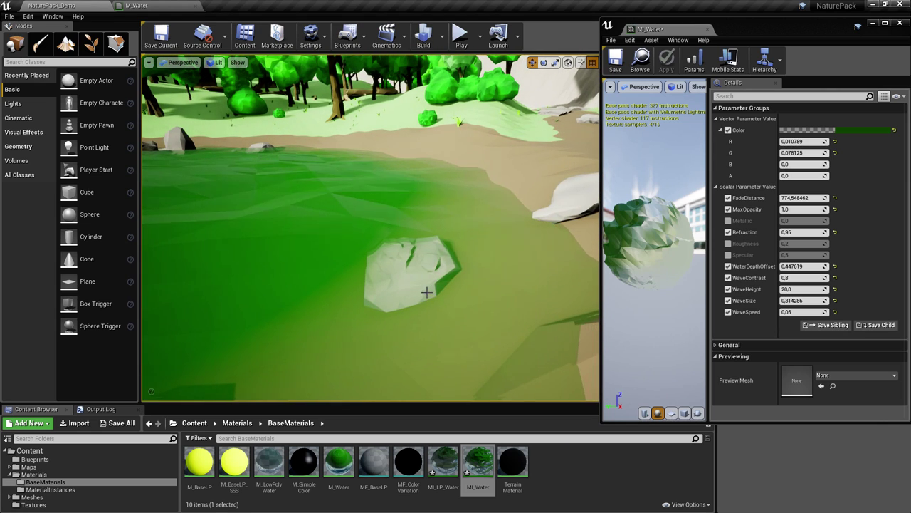
{"action": "key", "text": "s"}
{"action": "mouse_move", "coordinate": [407, 277]}
{"action": "right_mouse_down"}
{"action": "mouse_move", "coordinate": [334, 192]}
{"action": "mouse_move", "coordinate": [302, 245]}
{"action": "mouse_move", "coordinate": [321, 320]}
{"action": "mouse_move", "coordinate": [400, 263]}
{"action": "right_mouse_up"}
{"action": "key", "text": "w"}
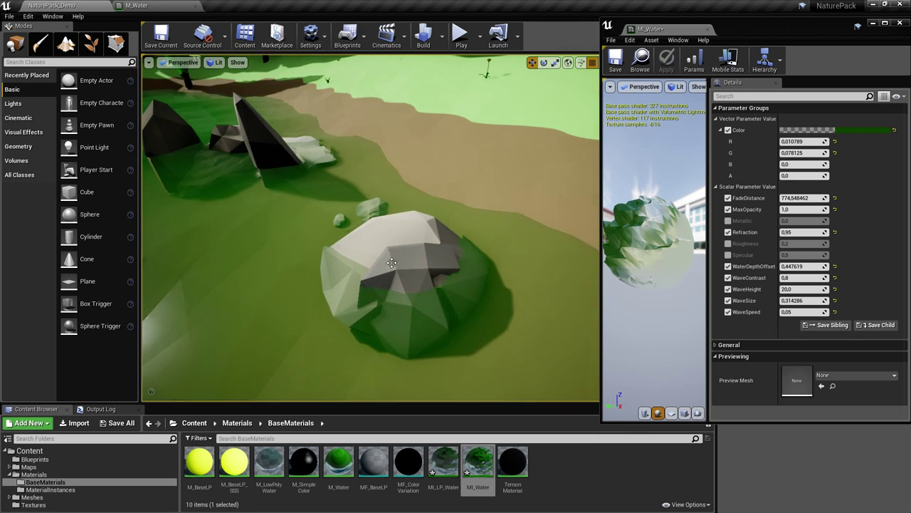
{"action": "key", "text": "s"}
{"action": "right_click_drag", "start_coordinate": [352, 291], "coordinate": [340, 286]}
{"action": "key", "text": "w"}
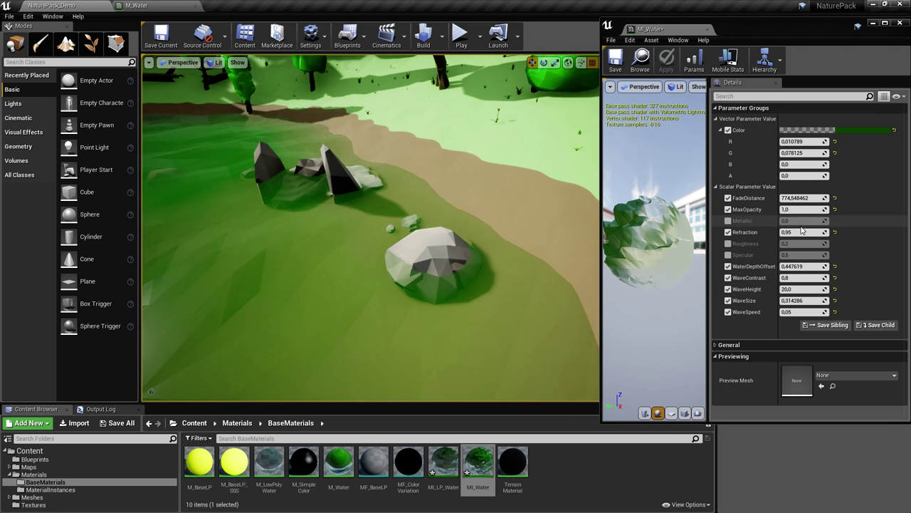
- Set the Refraction parameter of MI_Water to 0.9 and inspect the rocks and the whole pond
{"action": "left_click", "coordinate": [810, 231]}
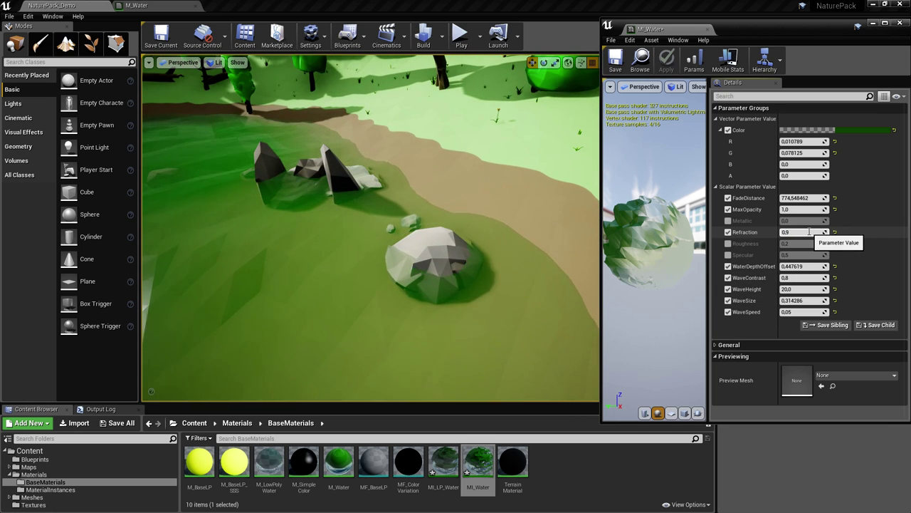
{"action": "left_click", "coordinate": [809, 232]}
{"action": "key", "text": "s"}
{"action": "right_click_drag", "start_coordinate": [521, 293], "coordinate": [512, 275]}
{"action": "key", "text": "w"}
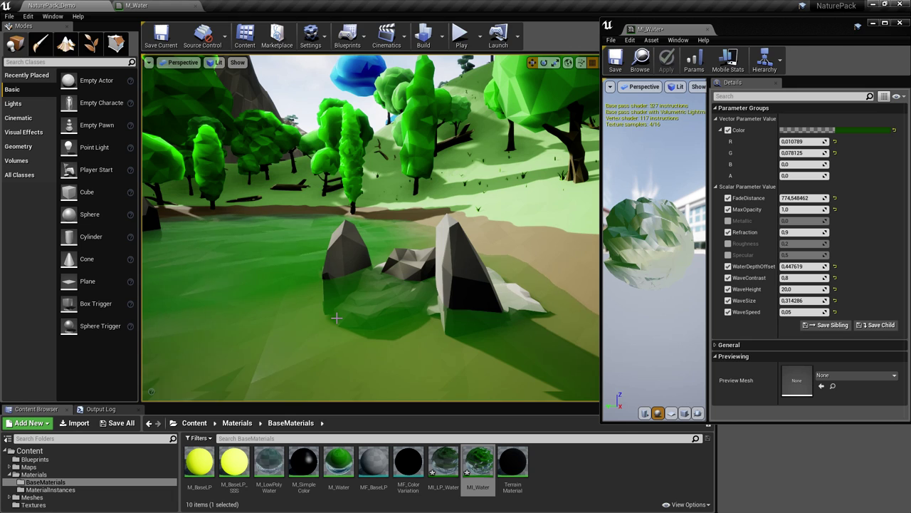
{"action": "right_click_drag", "start_coordinate": [513, 275], "coordinate": [476, 319]}
{"action": "key", "text": "s"}
{"action": "key", "text": "w"}
{"action": "key", "text": "s"}
{"action": "key", "text": "d"}
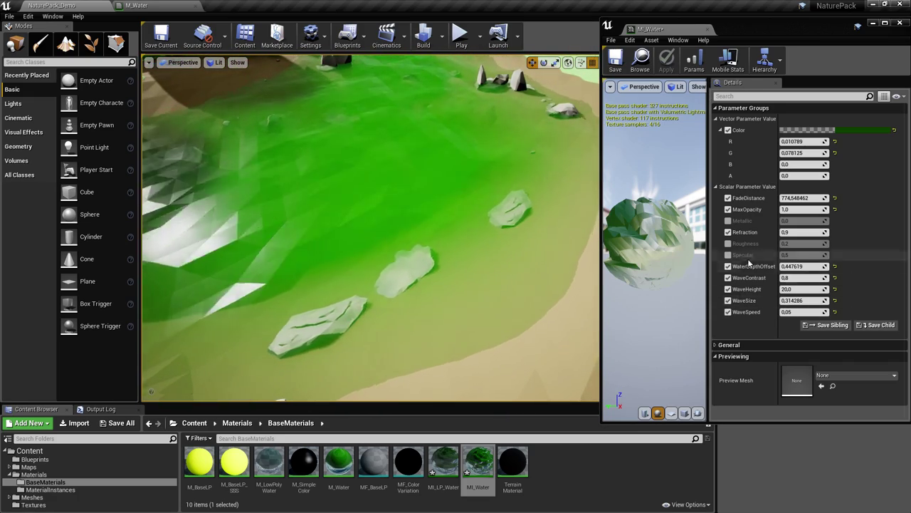
{"action": "key", "text": "d"}
{"action": "right_click_drag", "start_coordinate": [530, 285], "coordinate": [522, 282]}
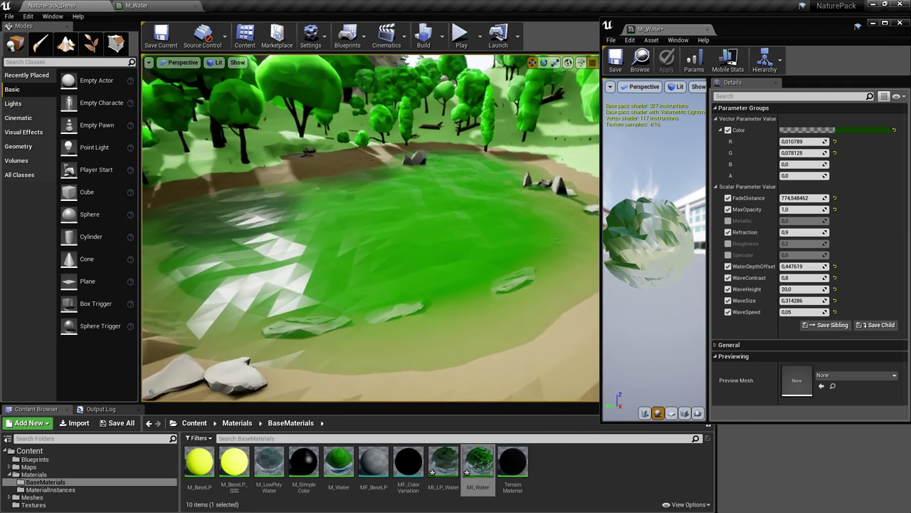
- Enable the Metallic parameter override in MI_Water, raise it to about 0.74 and check the reflections on the pond
{"action": "left_click", "coordinate": [728, 221]}
{"action": "left_click_drag", "start_coordinate": [795, 222], "coordinate": [832, 221]}
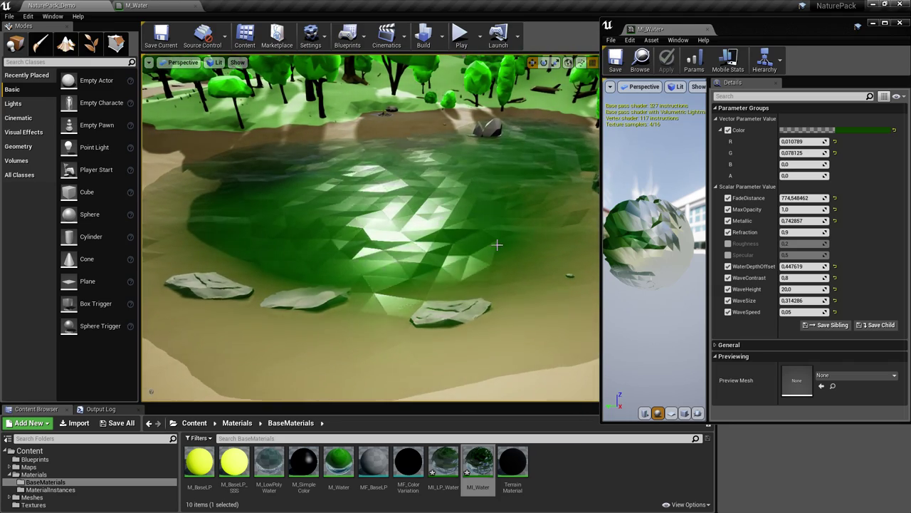
{"action": "right_click_drag", "start_coordinate": [400, 183], "coordinate": [413, 115]}
{"action": "right_click_drag", "start_coordinate": [374, 292], "coordinate": [371, 345]}
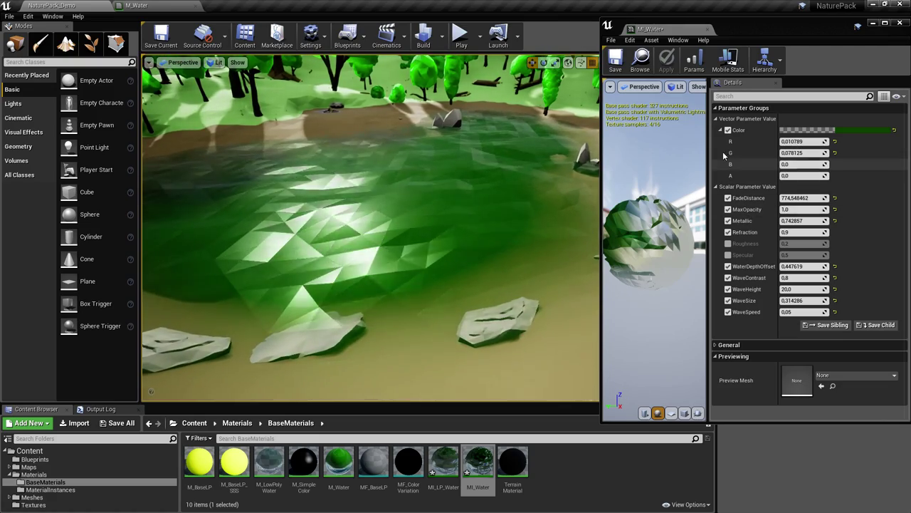
{"action": "right_click_drag", "start_coordinate": [471, 315], "coordinate": [496, 300]}
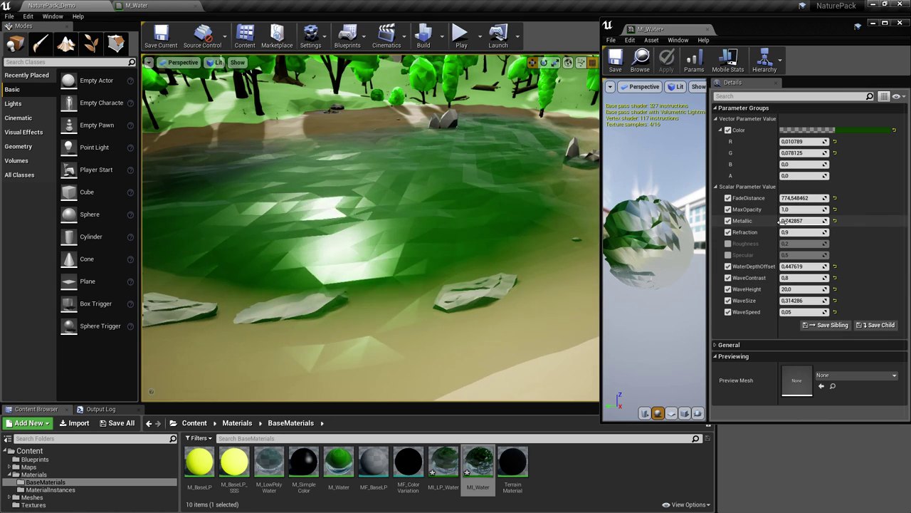
- Try a Metallic value of 1 in MI_Water and view the pond with it
{"action": "mouse_move", "coordinate": [803, 221]}
{"action": "left_mouse_down"}
{"action": "mouse_move", "coordinate": [850, 221]}
{"action": "mouse_move", "coordinate": [793, 222]}
{"action": "left_mouse_up"}
{"action": "type", "text": "1"}
{"action": "key", "text": "Return"}
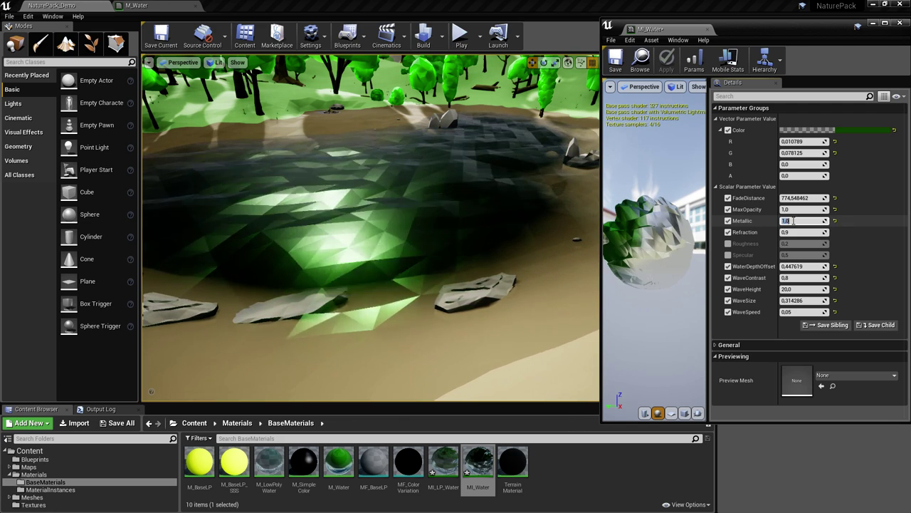
{"action": "right_click_drag", "start_coordinate": [470, 231], "coordinate": [410, 239]}
- Set the Metallic parameter of MI_Water to 0
{"action": "left_click", "coordinate": [799, 233]}
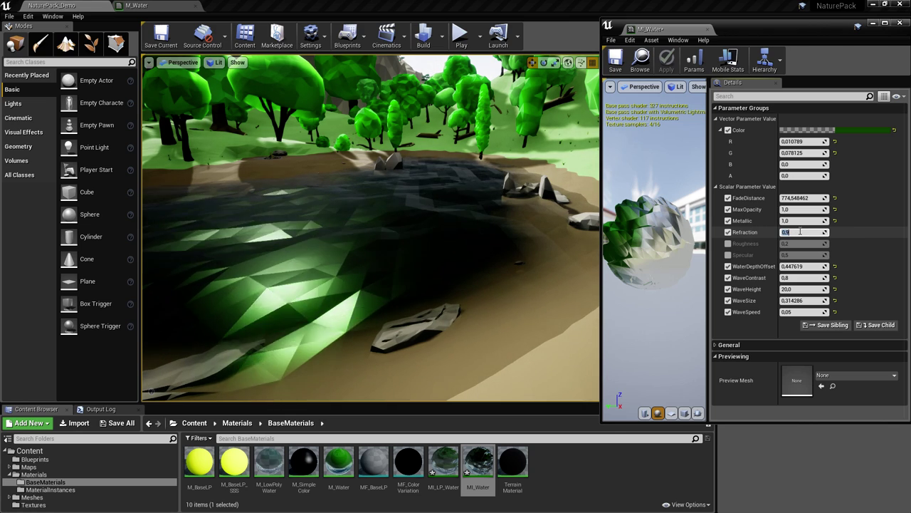
{"action": "left_click", "coordinate": [795, 221]}
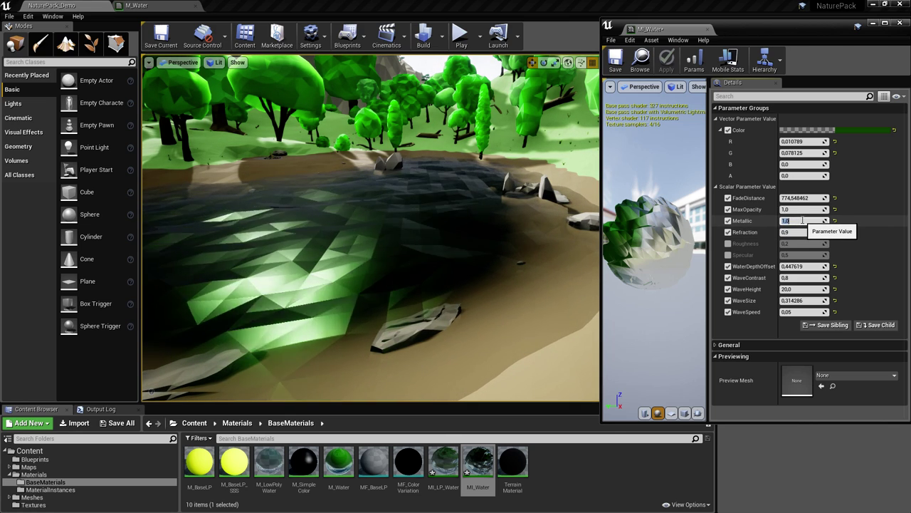
{"action": "type", "text": "0"}
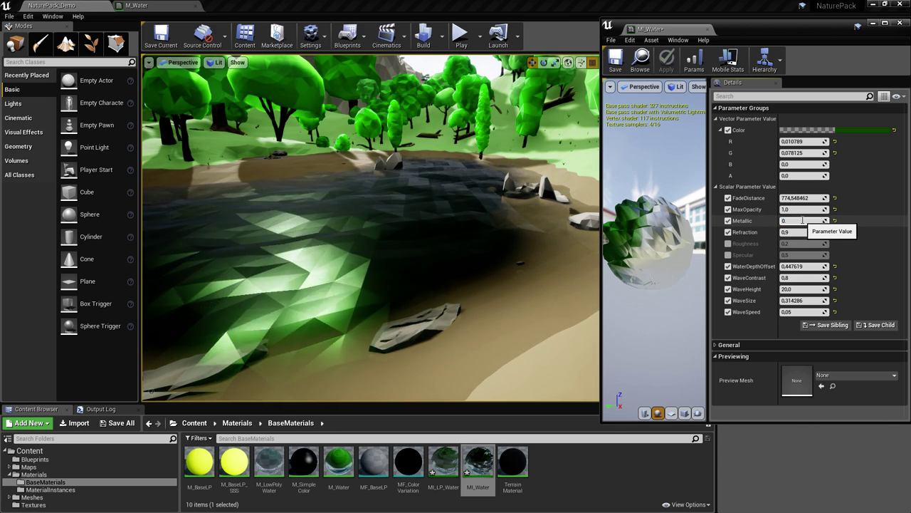
{"action": "key", "text": "Return"}
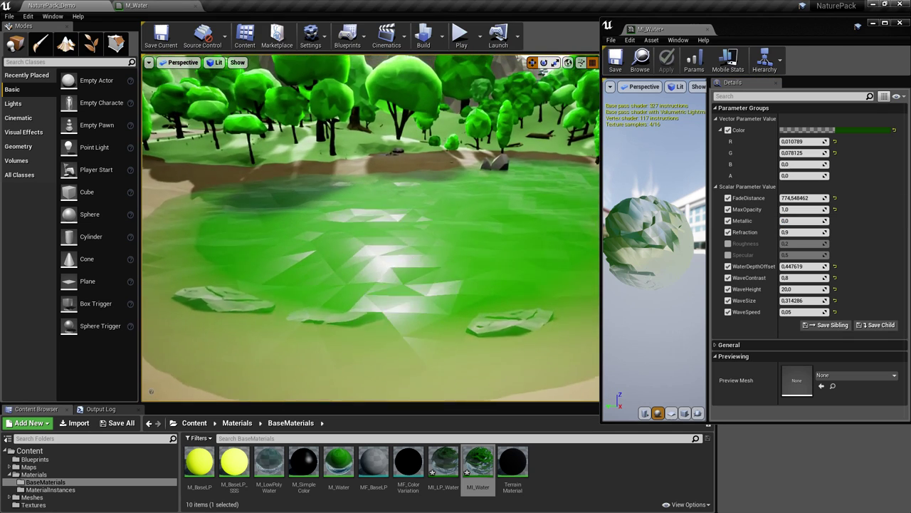
{"action": "right_click_drag", "start_coordinate": [370, 227], "coordinate": [402, 239]}
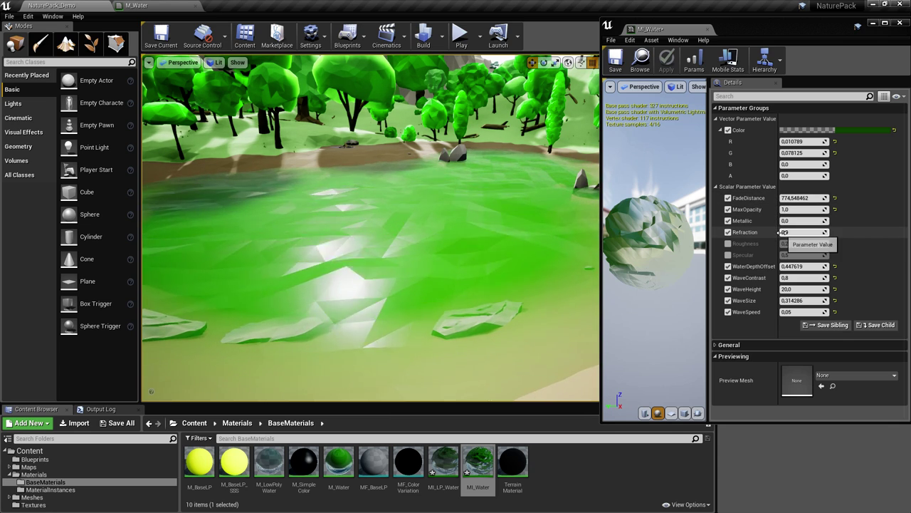
- Enable the Roughness parameter override in MI_Water and adjust it to about 0.3
{"action": "left_click", "coordinate": [728, 243]}
{"action": "mouse_move", "coordinate": [803, 243]}
{"action": "left_mouse_down"}
{"action": "mouse_move", "coordinate": [818, 244]}
{"action": "mouse_move", "coordinate": [781, 244]}
{"action": "mouse_move", "coordinate": [795, 243]}
{"action": "left_mouse_up"}
{"action": "right_click_drag", "start_coordinate": [399, 235], "coordinate": [367, 235]}
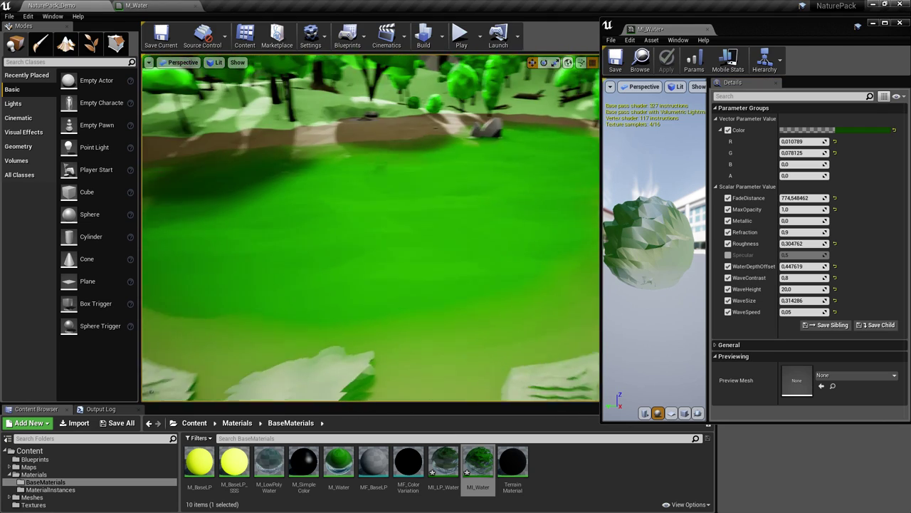
{"action": "left_click_drag", "start_coordinate": [825, 244], "coordinate": [823, 243]}
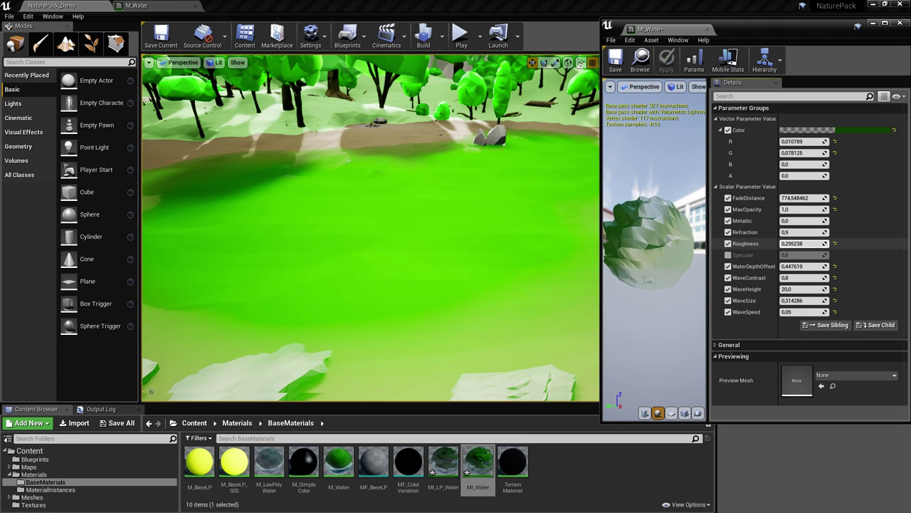
- Set the Roughness parameter of MI_Water to 0.26 and check the water's highlights from several viewpoints
{"action": "left_click_drag", "start_coordinate": [795, 244], "coordinate": [797, 243]}
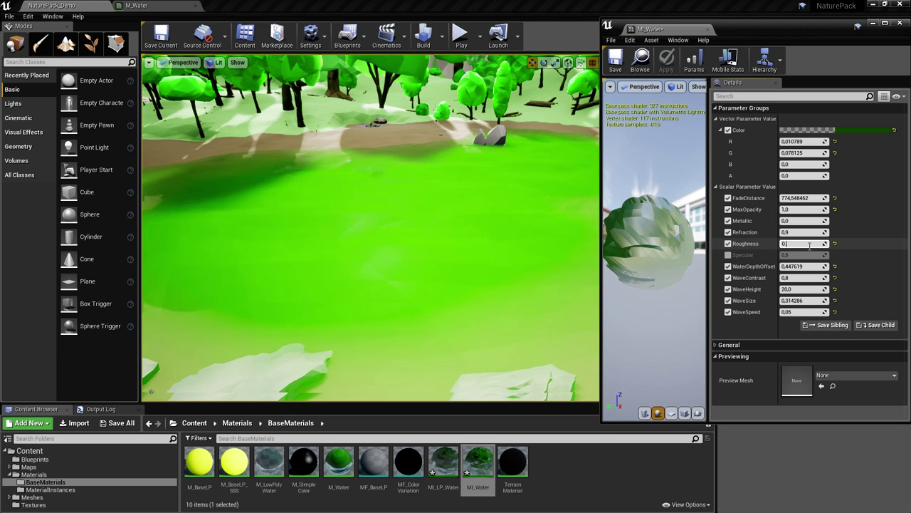
{"action": "type", "text": "5"}
{"action": "key", "text": "Return"}
{"action": "right_click_drag", "start_coordinate": [471, 217], "coordinate": [461, 191]}
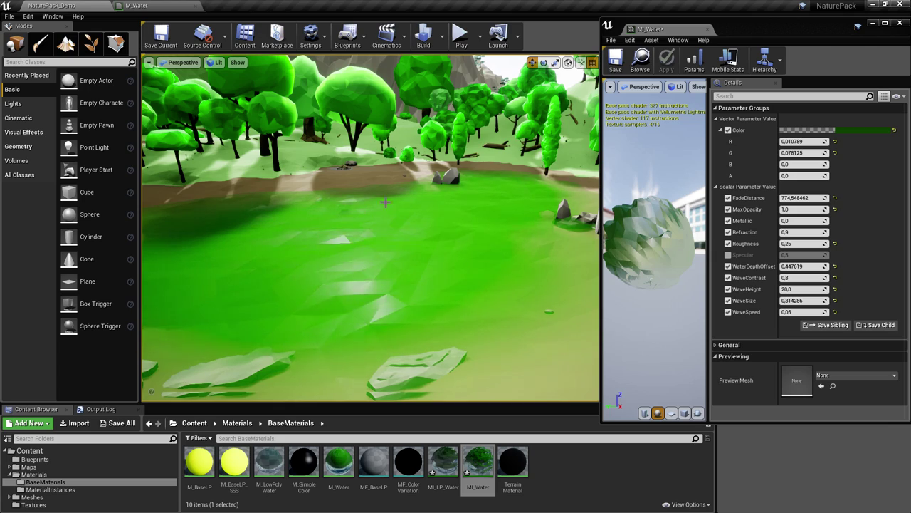
{"action": "right_click_drag", "start_coordinate": [350, 325], "coordinate": [324, 340]}
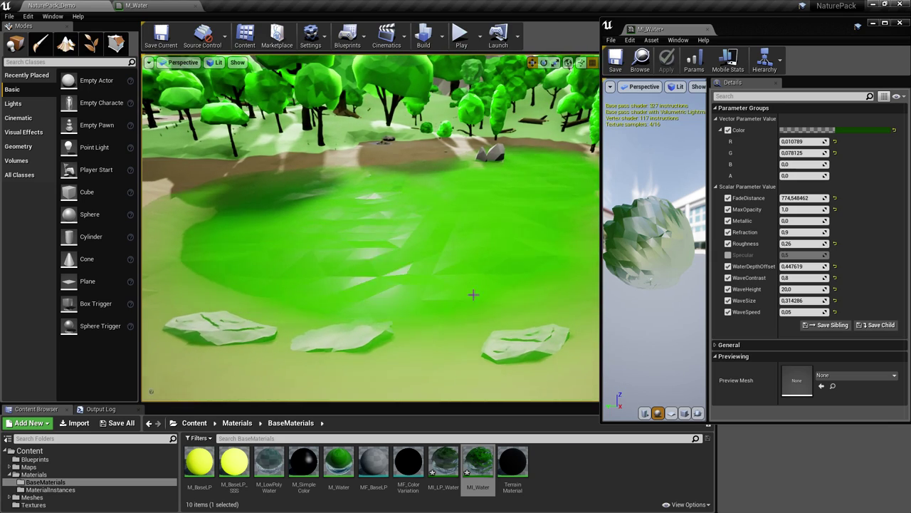
{"action": "right_click_drag", "start_coordinate": [379, 293], "coordinate": [424, 269]}
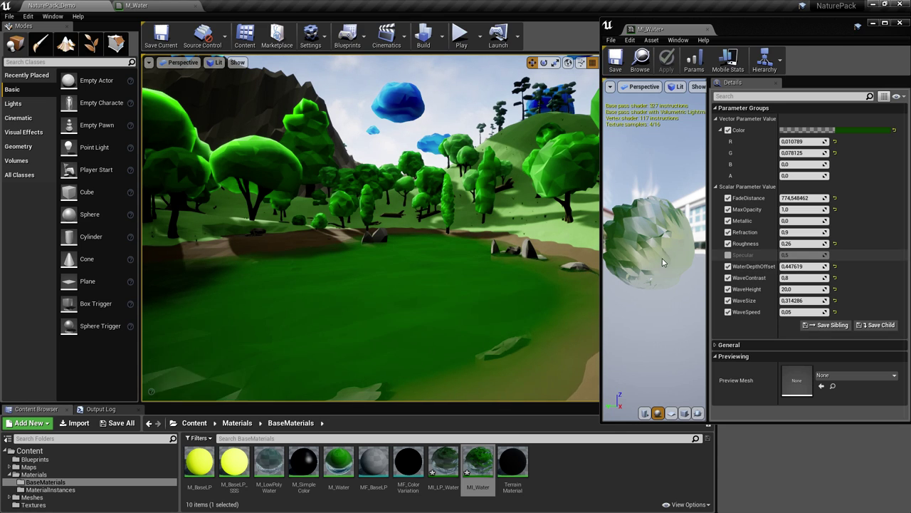
{"action": "right_click_drag", "start_coordinate": [409, 306], "coordinate": [428, 281]}
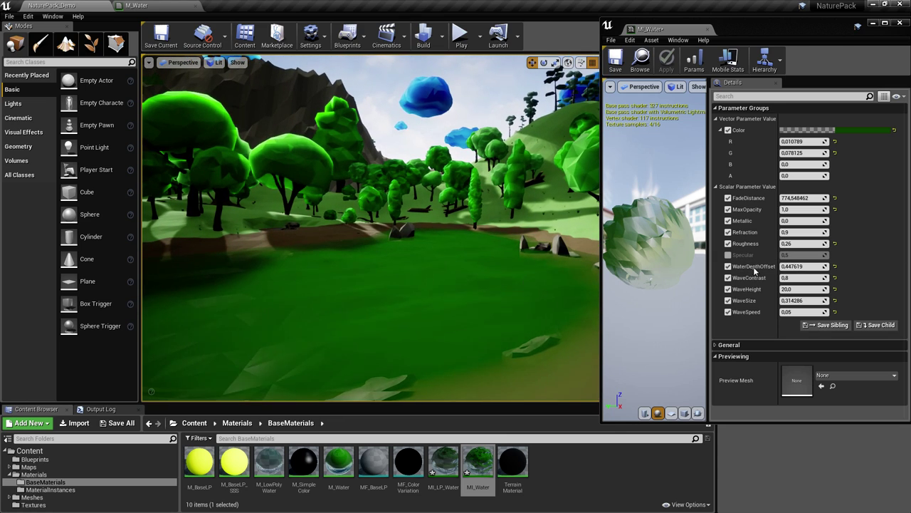
- Try a Roughness of about 0.136 in MI_Water and check the highlights on the pond
{"action": "left_click_drag", "start_coordinate": [803, 244], "coordinate": [778, 243]}
{"action": "right_click_drag", "start_coordinate": [367, 268], "coordinate": [358, 308]}
{"action": "right_click_drag", "start_coordinate": [353, 357], "coordinate": [345, 380]}
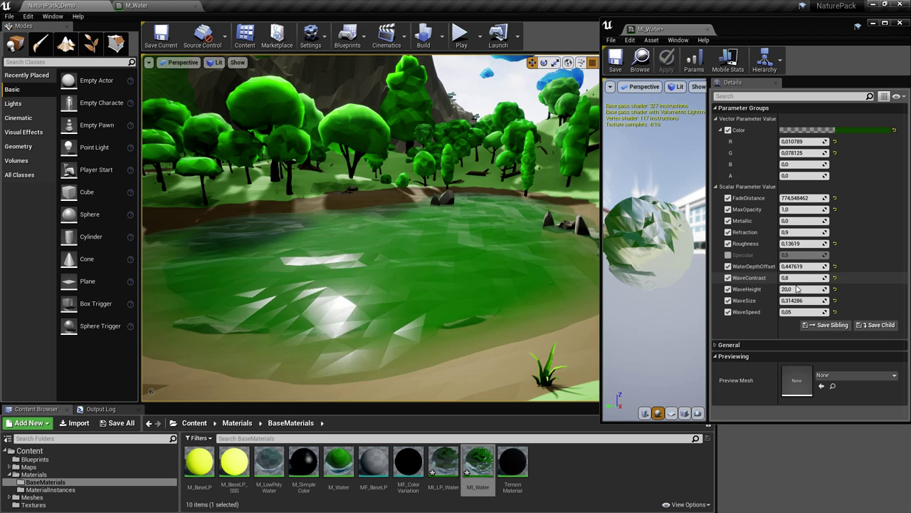
- Set the Roughness parameter of MI_Water to about 0.27 and inspect the pond and its shoreline from several viewpoints
{"action": "left_click", "coordinate": [798, 244]}
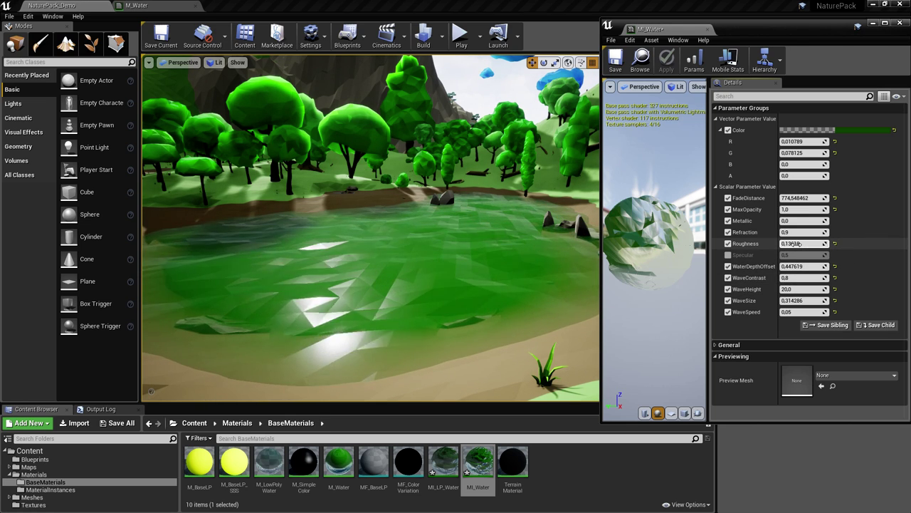
{"action": "left_click_drag", "start_coordinate": [798, 244], "coordinate": [809, 244]}
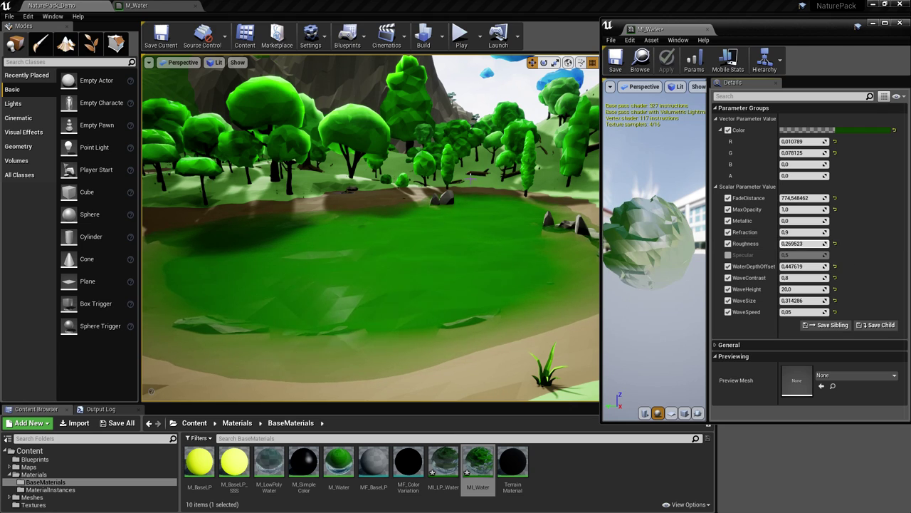
{"action": "right_click_drag", "start_coordinate": [308, 273], "coordinate": [287, 314]}
{"action": "right_click_drag", "start_coordinate": [403, 148], "coordinate": [342, 132]}
{"action": "mouse_move", "coordinate": [309, 210]}
{"action": "right_mouse_down"}
{"action": "mouse_move", "coordinate": [285, 235]}
{"action": "mouse_move", "coordinate": [310, 210]}
{"action": "right_mouse_up"}
{"action": "right_click_drag", "start_coordinate": [385, 321], "coordinate": [421, 298]}
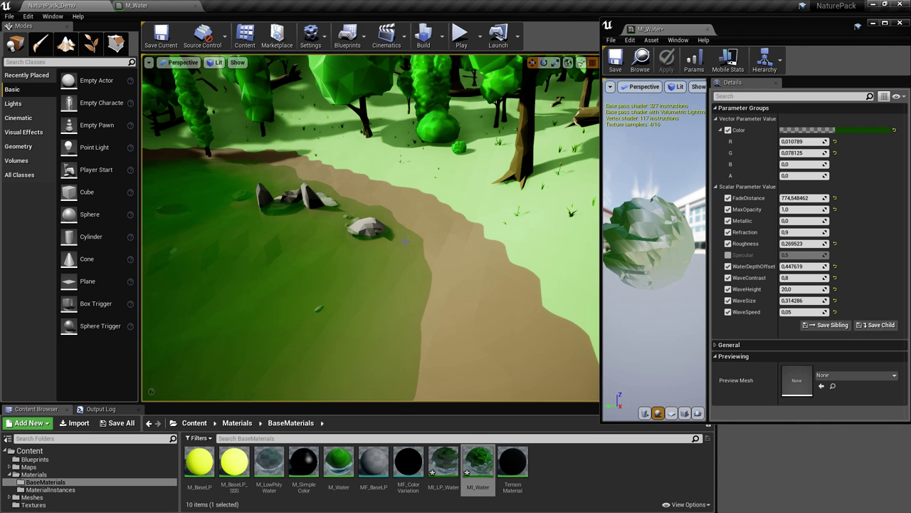
{"action": "right_click_drag", "start_coordinate": [421, 297], "coordinate": [403, 305]}
{"action": "right_click_drag", "start_coordinate": [420, 223], "coordinate": [434, 222]}
- Try lowering the water plane to see the material at a shallower water level, and undo the move
{"action": "left_click", "coordinate": [377, 273]}
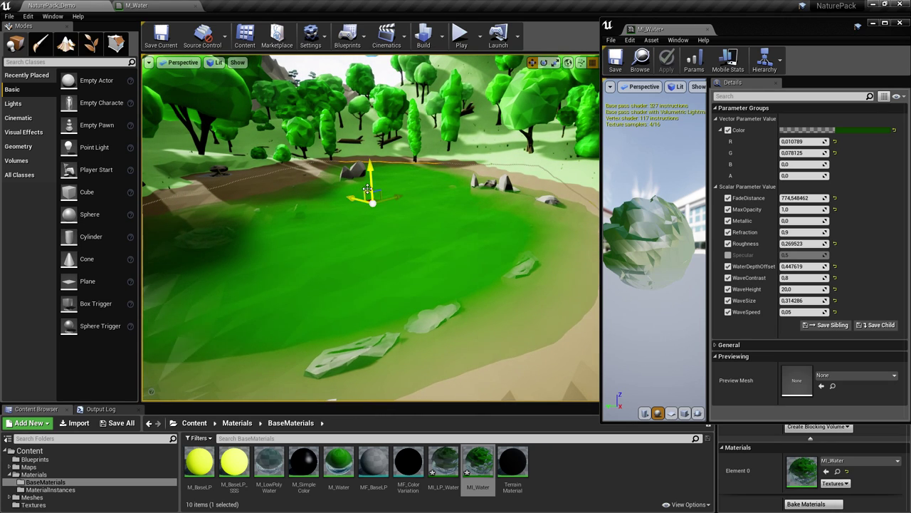
{"action": "left_click_drag", "start_coordinate": [371, 172], "coordinate": [372, 180]}
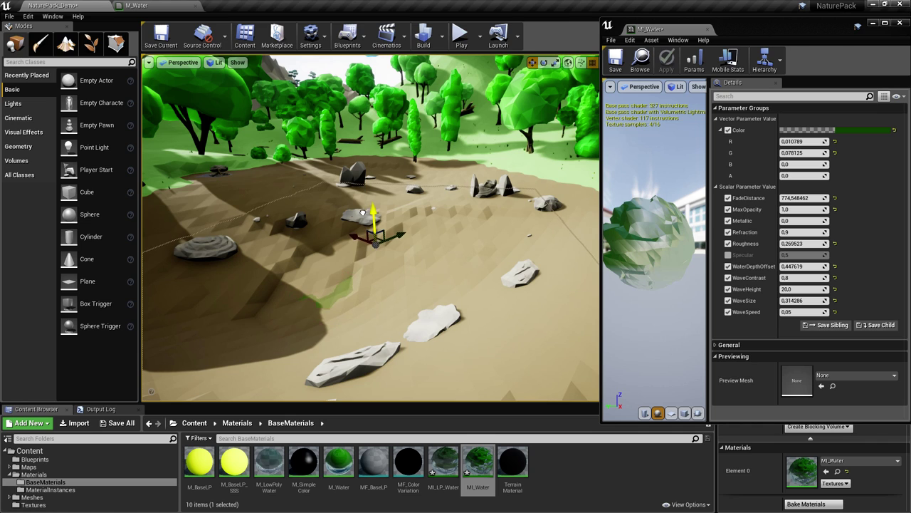
{"action": "mouse_move", "coordinate": [363, 181]}
{"action": "left_mouse_down"}
{"action": "mouse_move", "coordinate": [374, 146]}
{"action": "mouse_move", "coordinate": [348, 202]}
{"action": "mouse_move", "coordinate": [354, 164]}
{"action": "mouse_move", "coordinate": [352, 195]}
{"action": "left_mouse_up"}
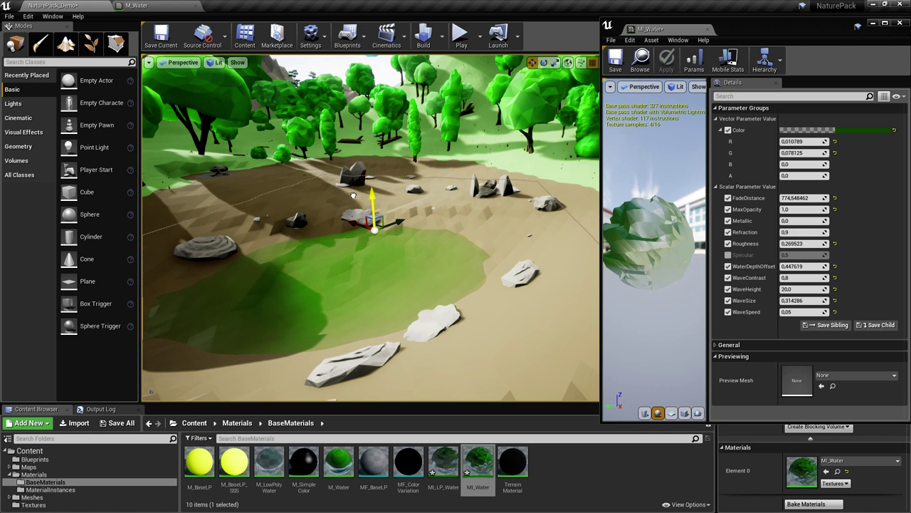
{"action": "key", "text": "w"}
{"action": "mouse_move", "coordinate": [375, 232]}
{"action": "right_mouse_down"}
{"action": "mouse_move", "coordinate": [332, 288]}
{"action": "mouse_move", "coordinate": [302, 299]}
{"action": "mouse_move", "coordinate": [329, 313]}
{"action": "mouse_move", "coordinate": [346, 249]}
{"action": "mouse_move", "coordinate": [393, 234]}
{"action": "mouse_move", "coordinate": [356, 256]}
{"action": "mouse_move", "coordinate": [398, 249]}
{"action": "mouse_move", "coordinate": [378, 234]}
{"action": "mouse_move", "coordinate": [384, 240]}
{"action": "right_mouse_up"}
{"action": "key", "text": "s"}
{"action": "key", "text": "ctrl+z"}
- Save the level and look over the pond's water surface
{"action": "key", "text": "ctrl+s"}
{"action": "mouse_move", "coordinate": [492, 266]}
{"action": "right_mouse_down"}
{"action": "mouse_move", "coordinate": [459, 249]}
{"action": "mouse_move", "coordinate": [492, 266]}
{"action": "right_mouse_up"}
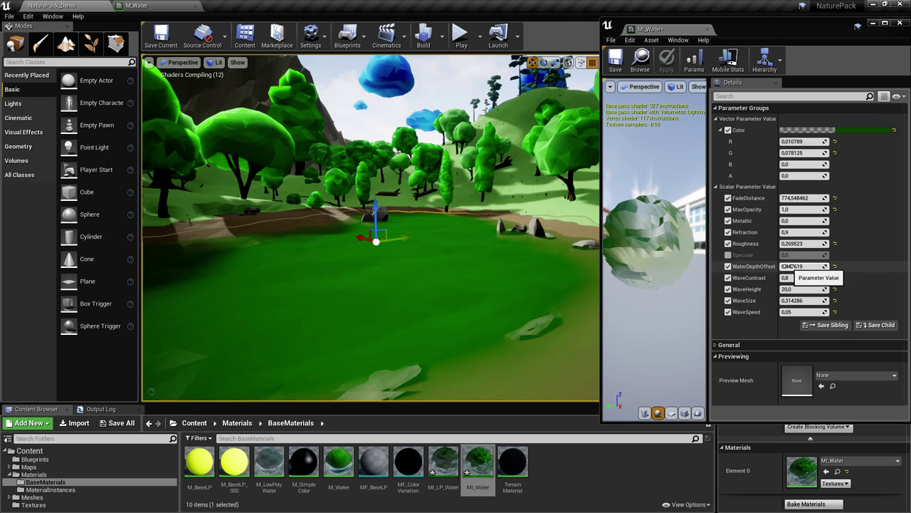
{"action": "right_click_drag", "start_coordinate": [525, 260], "coordinate": [463, 248]}
- Dock the MI_Water editor into the main window and deselect the water plane
{"action": "double_click", "coordinate": [669, 34]}
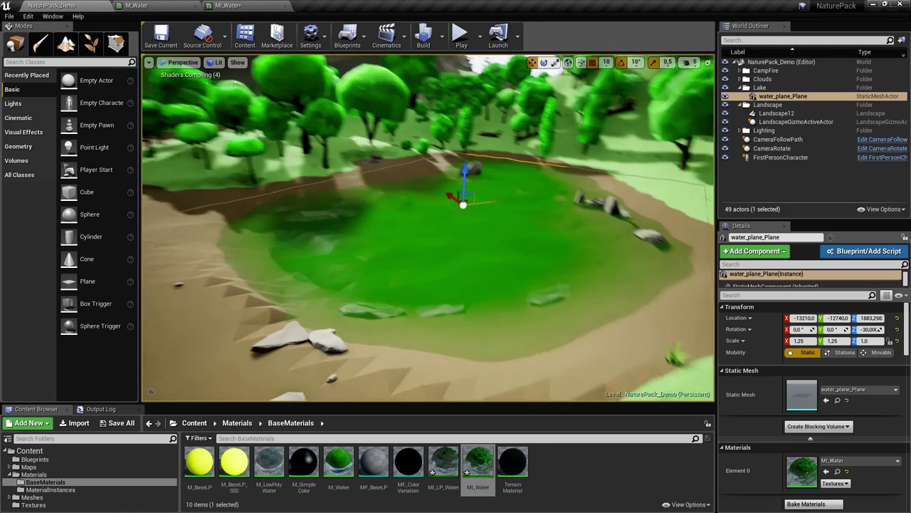
{"action": "right_click_drag", "start_coordinate": [492, 256], "coordinate": [513, 261]}
{"action": "key", "text": "Escape"}
{"action": "right_click_drag", "start_coordinate": [427, 228], "coordinate": [427, 227]}
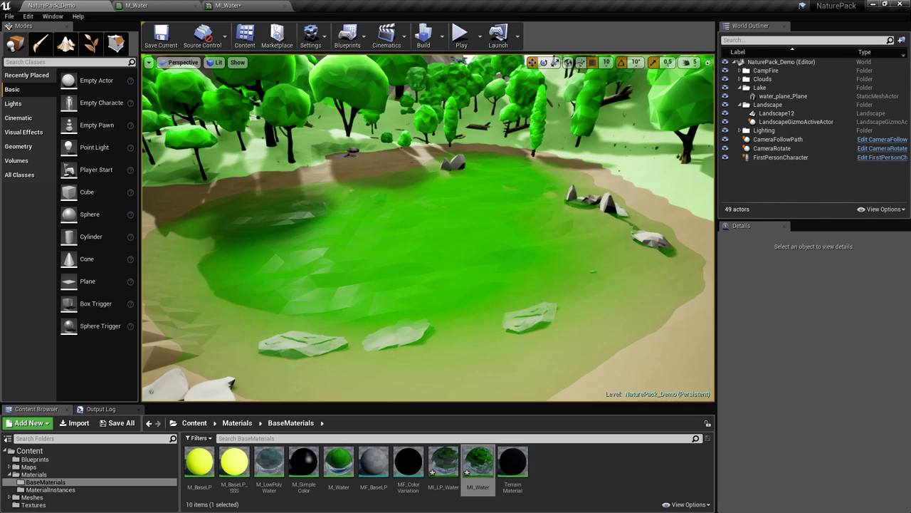